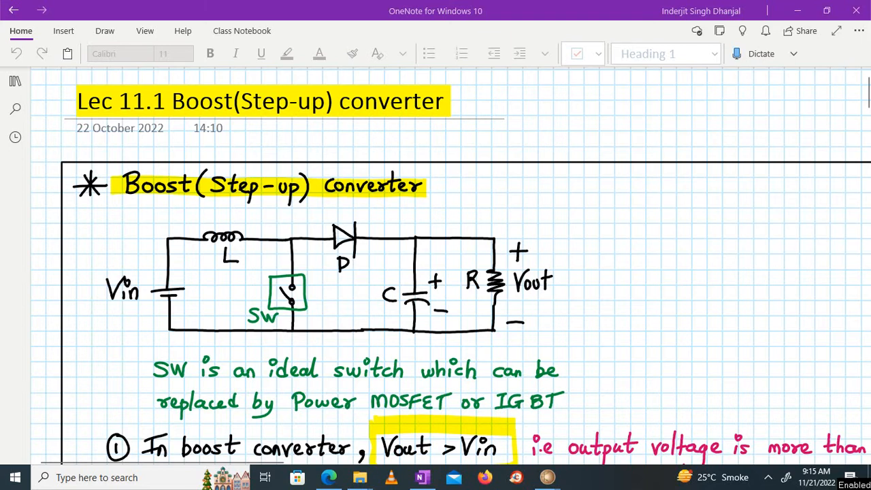
{"action": "scroll", "coordinate": [449, 265], "scroll_direction": "right", "scroll_amount": 1}
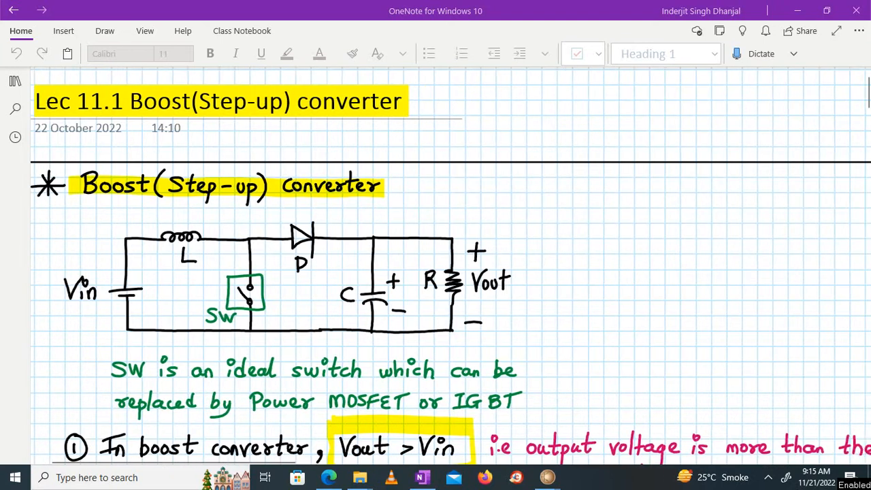
{"action": "scroll", "coordinate": [450, 266], "scroll_direction": "down", "scroll_amount": 1}
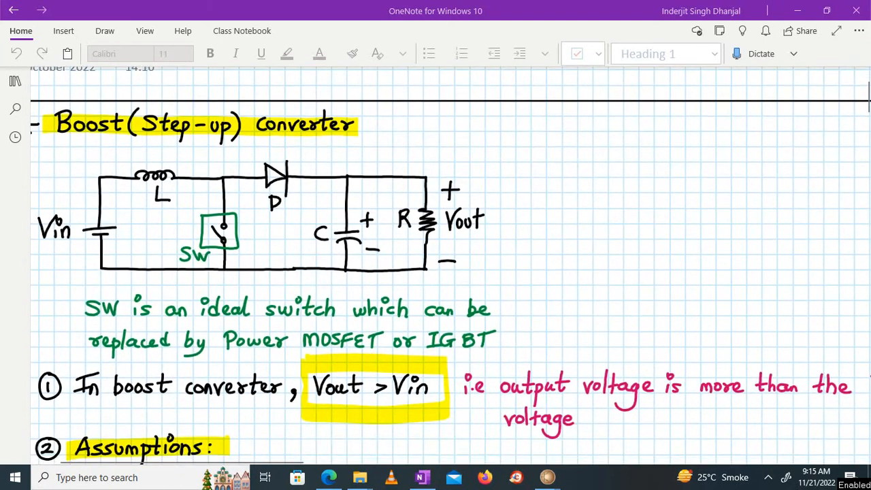
{"action": "scroll", "coordinate": [449, 265], "scroll_direction": "left", "scroll_amount": 1}
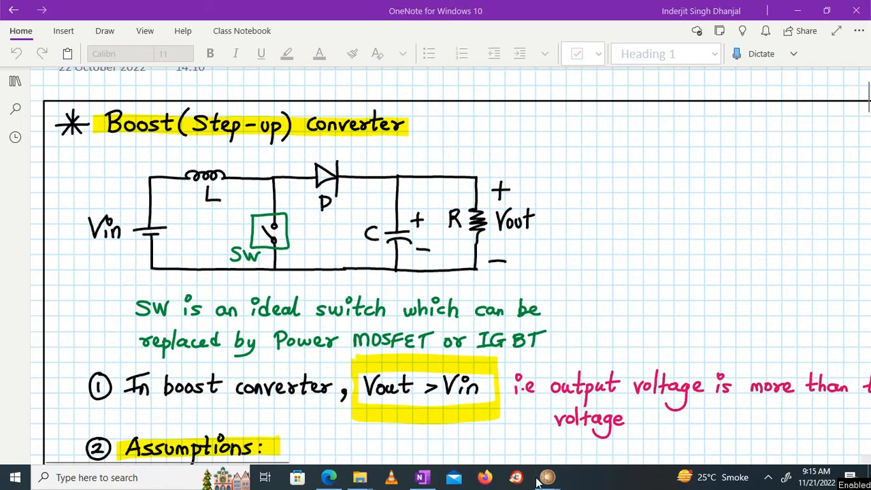
- Switch to eSim-2.3 and create a new project named stepup_converter
{"action": "mouse_move", "coordinate": [548, 474]}
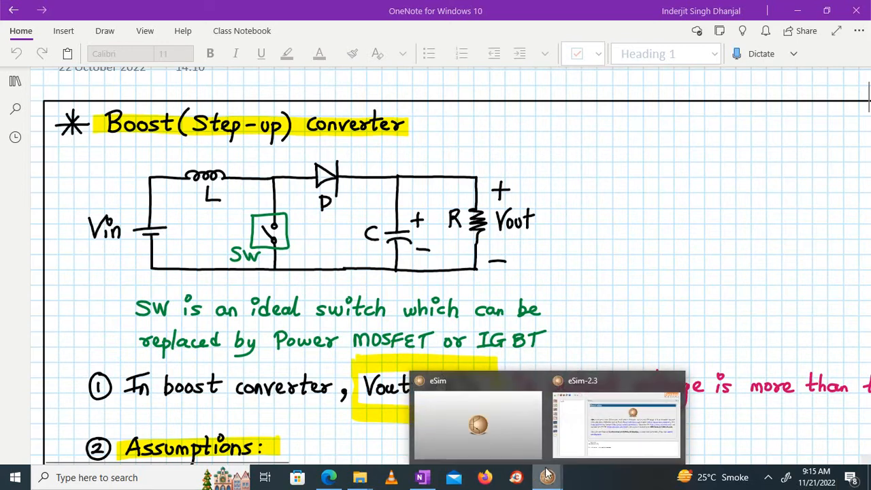
{"action": "left_click", "coordinate": [615, 424]}
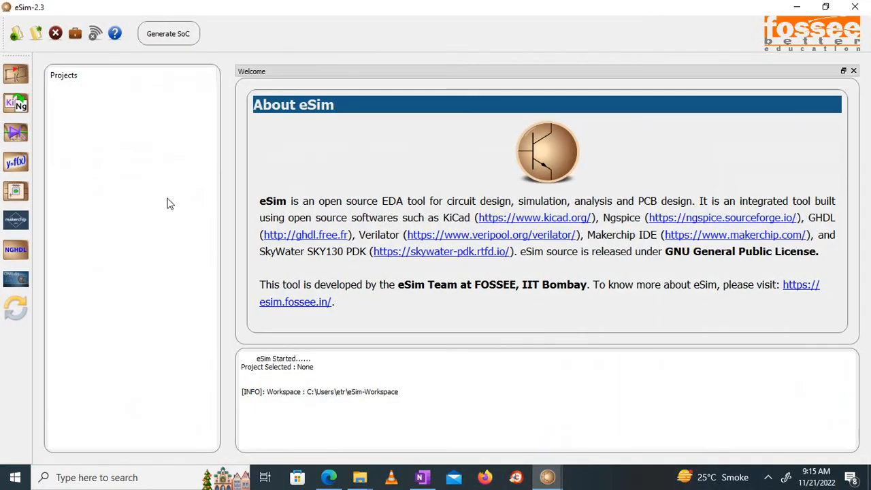
{"action": "left_click", "coordinate": [16, 34]}
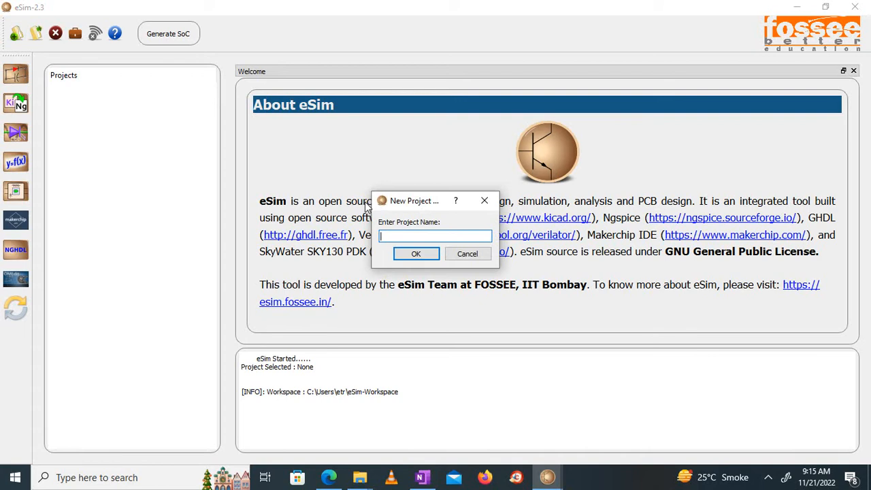
{"action": "type", "text": "stepup_converter"}
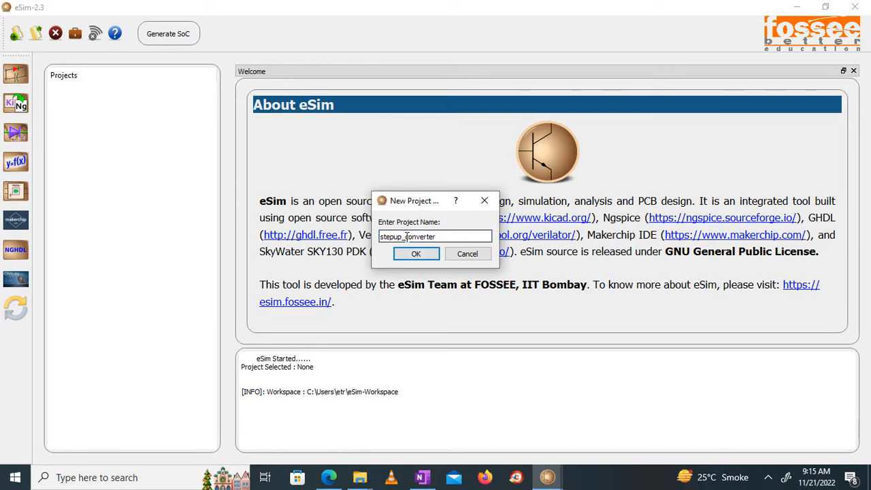
{"action": "left_click", "coordinate": [428, 257]}
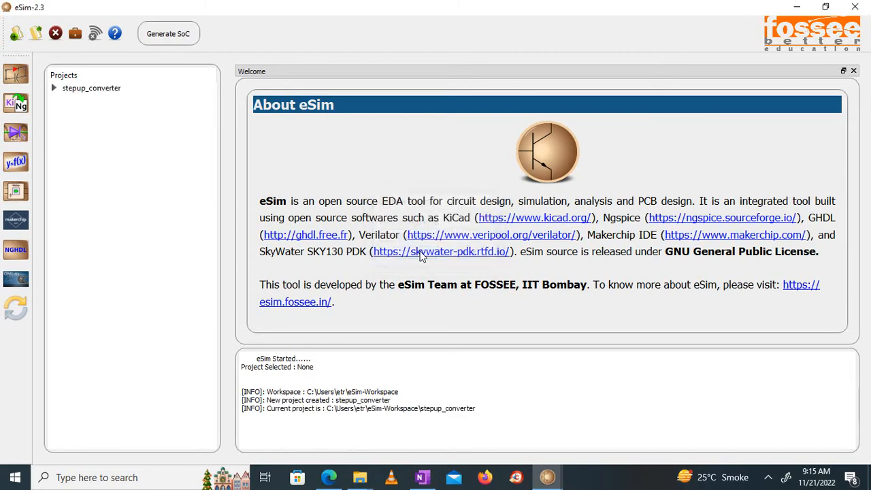
- Expand the stepup_converter project and create its schematic file in the schematic editor
{"action": "left_click", "coordinate": [54, 89]}
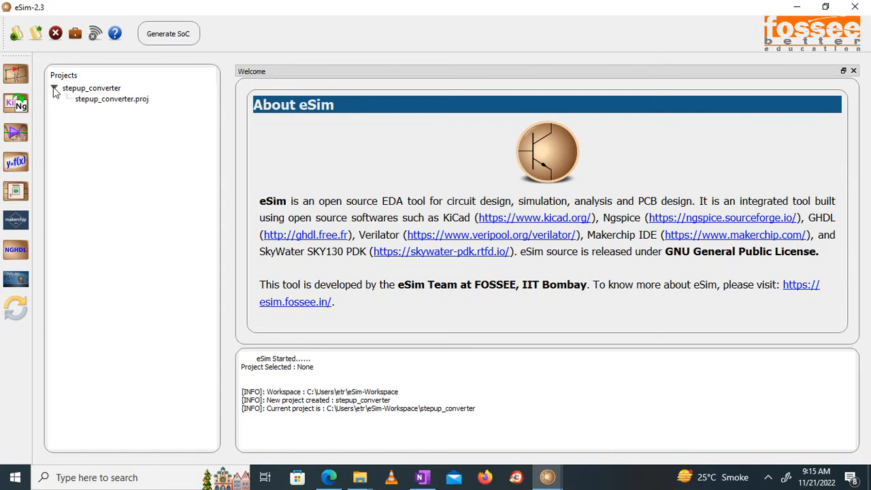
{"action": "left_click", "coordinate": [20, 78]}
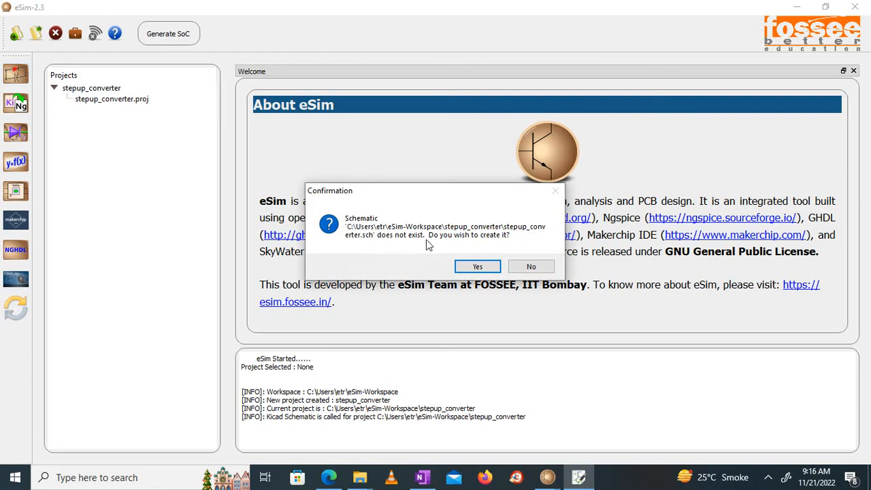
{"action": "left_click", "coordinate": [478, 267]}
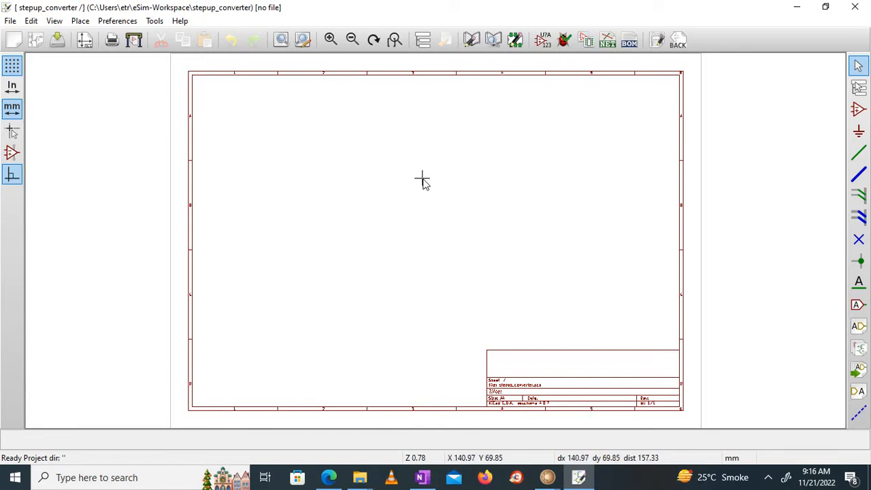
- Find the eSim_NPN transistor in the component library and place it near the middle of the schematic sheet
{"action": "scroll", "coordinate": [422, 181], "scroll_direction": "up", "scroll_amount": 3}
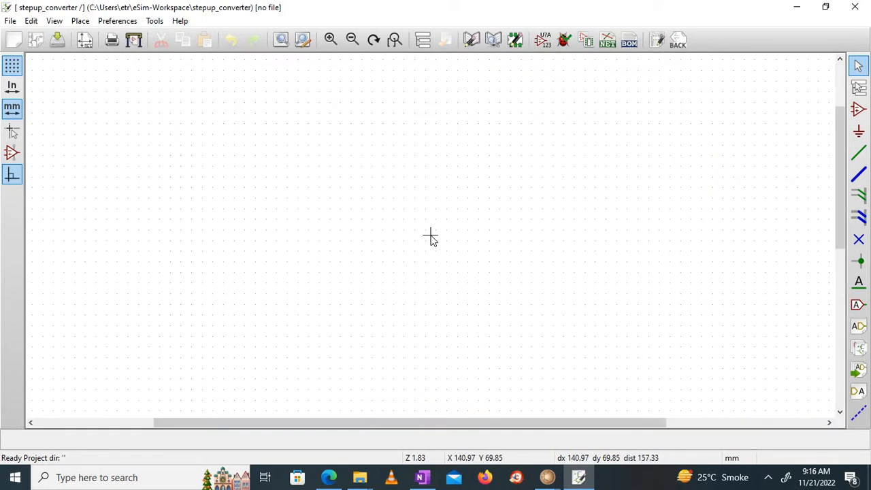
{"action": "left_click", "coordinate": [858, 111]}
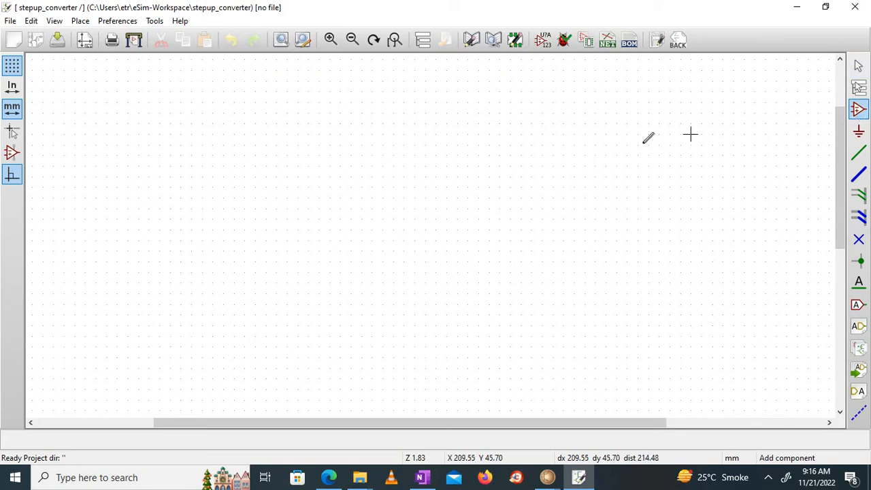
{"action": "left_click", "coordinate": [495, 160]}
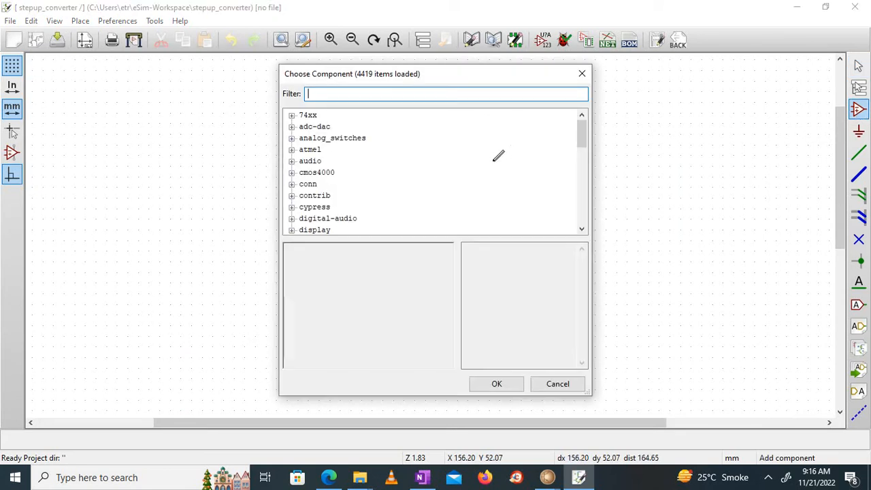
{"action": "type", "text": "esim"}
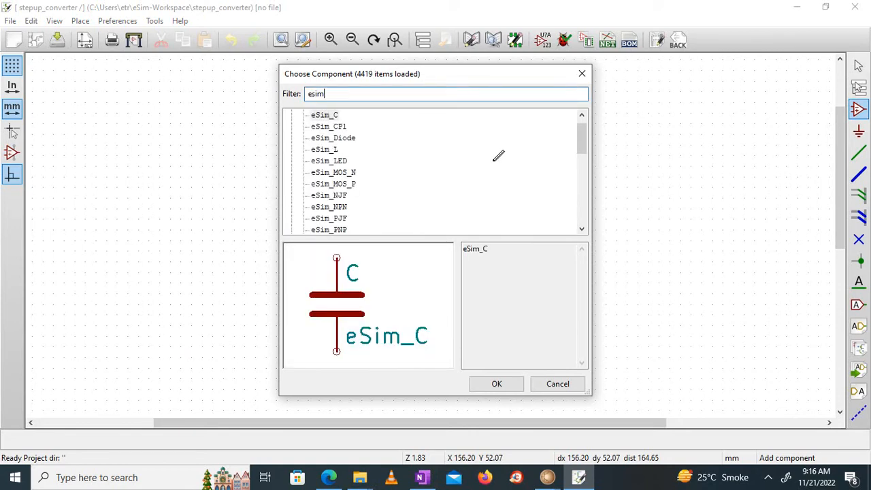
{"action": "type", "text": "_npn"}
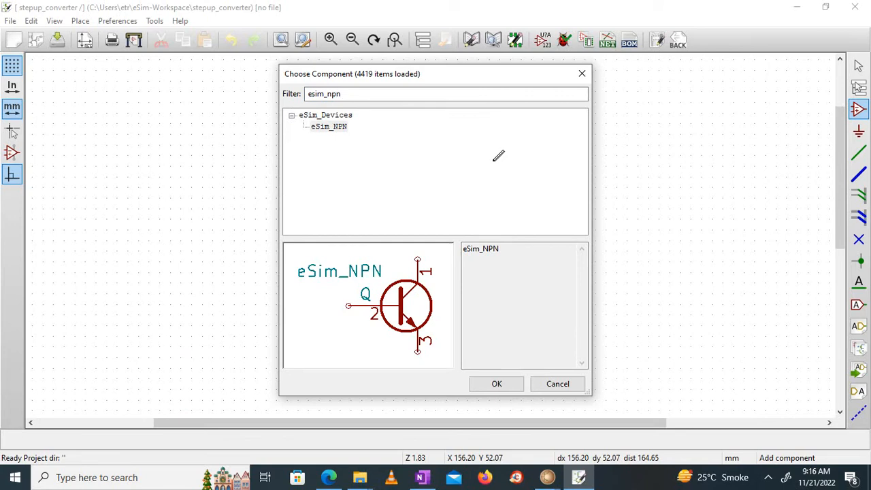
{"action": "left_click", "coordinate": [342, 127]}
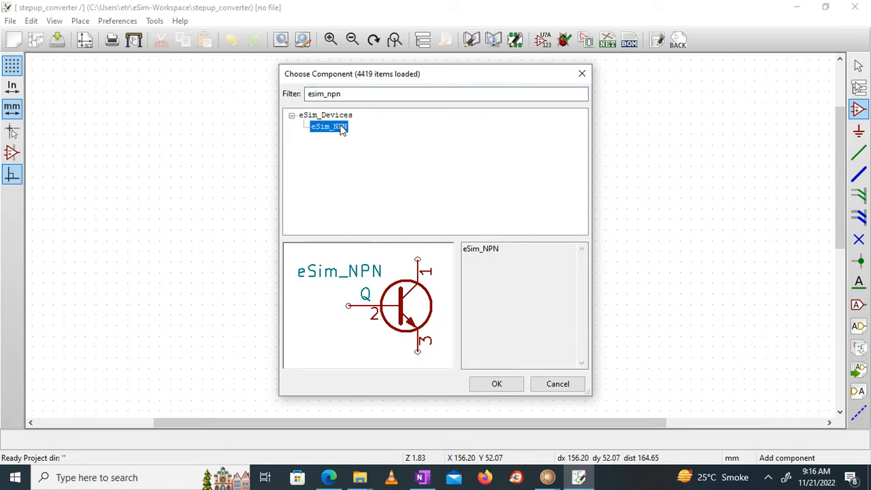
{"action": "left_click", "coordinate": [505, 386]}
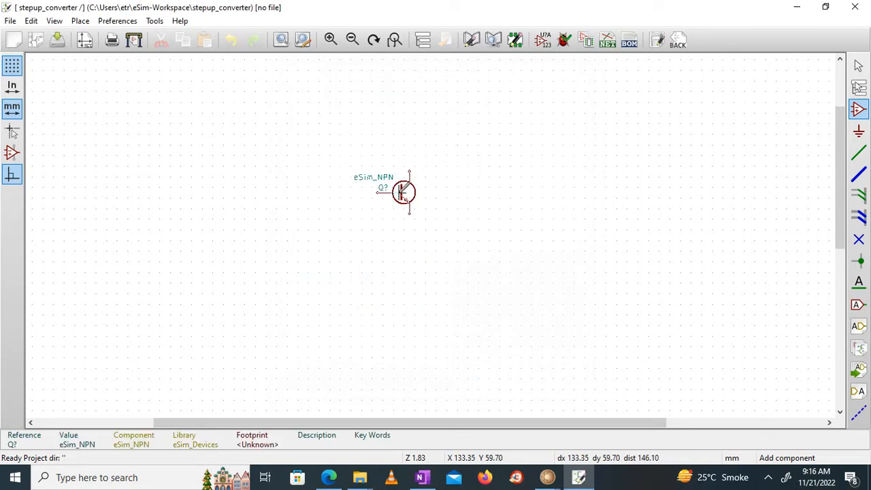
{"action": "left_click", "coordinate": [396, 193]}
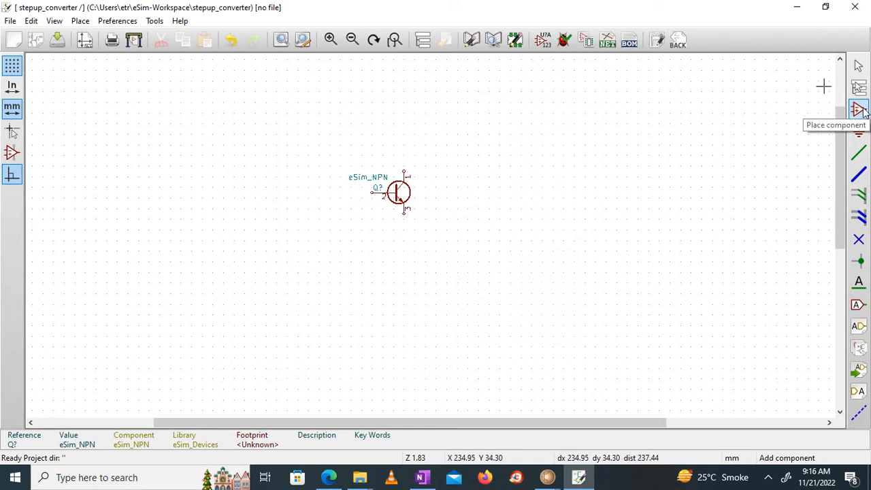
- Add the DC voltage source from the component library, placing it to the left of the transistor
{"action": "left_click", "coordinate": [223, 213]}
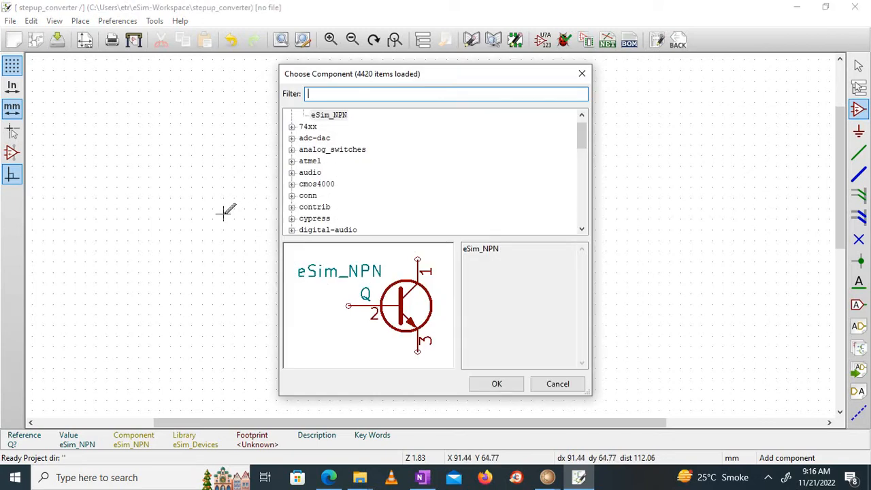
{"action": "type", "text": "DC"}
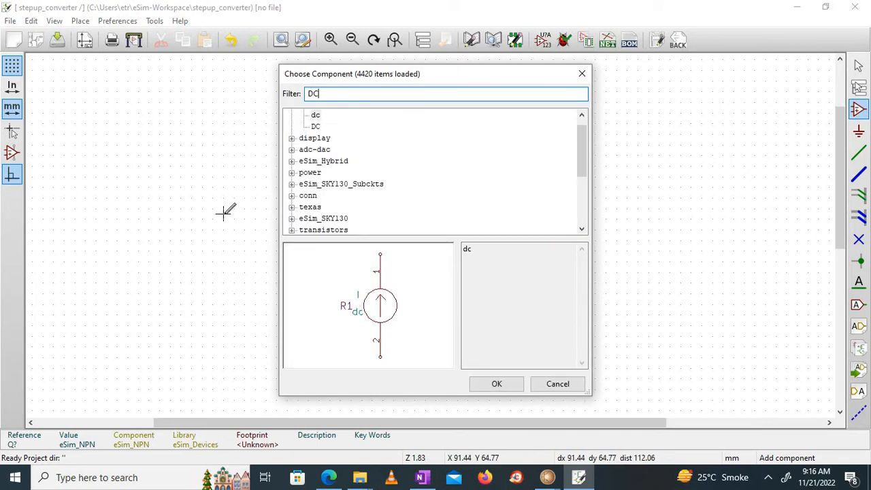
{"action": "left_click", "coordinate": [315, 127]}
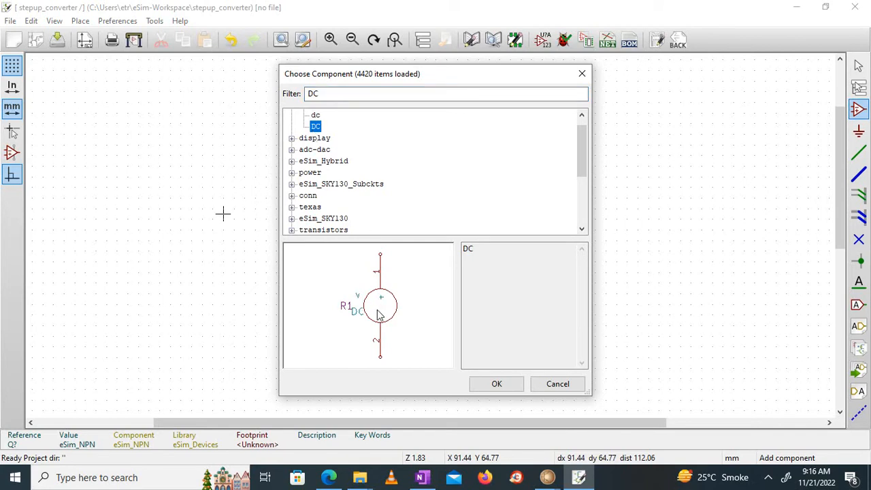
{"action": "left_click", "coordinate": [512, 385]}
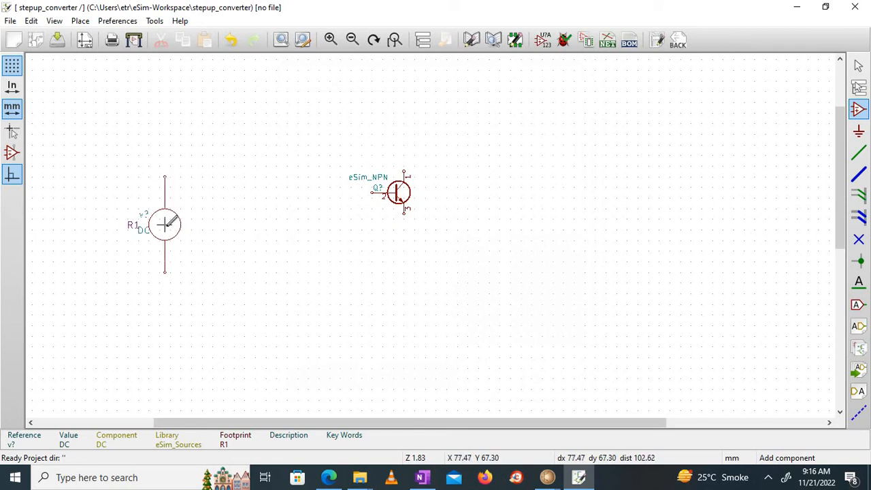
{"action": "left_click", "coordinate": [186, 225]}
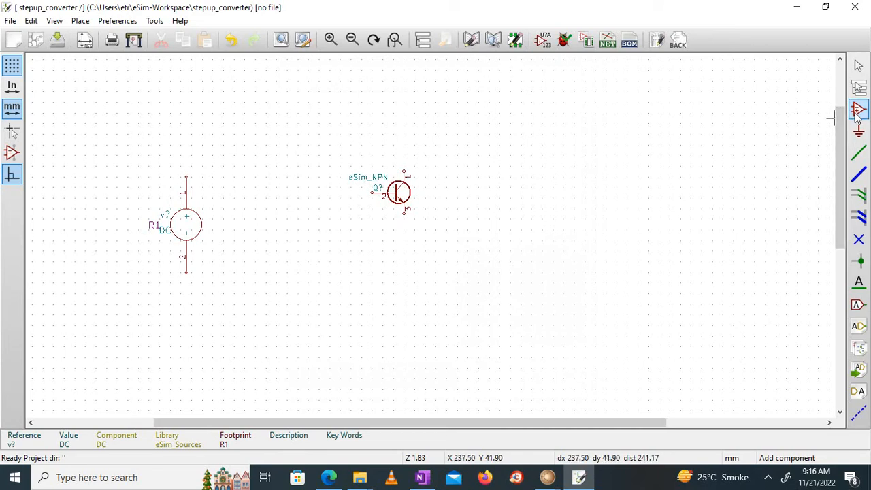
- Add an eSim_L inductor, placing it horizontally above and between the DC source and the transistor
{"action": "left_click", "coordinate": [250, 155]}
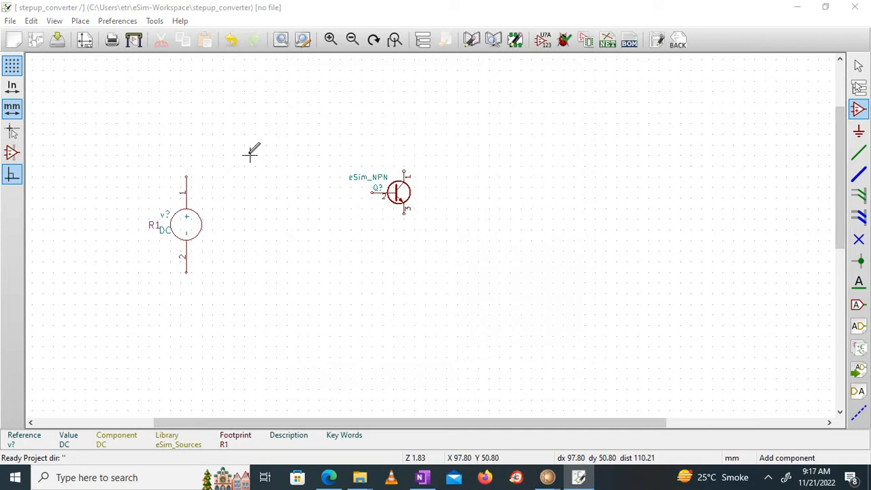
{"action": "type", "text": "esm_L"}
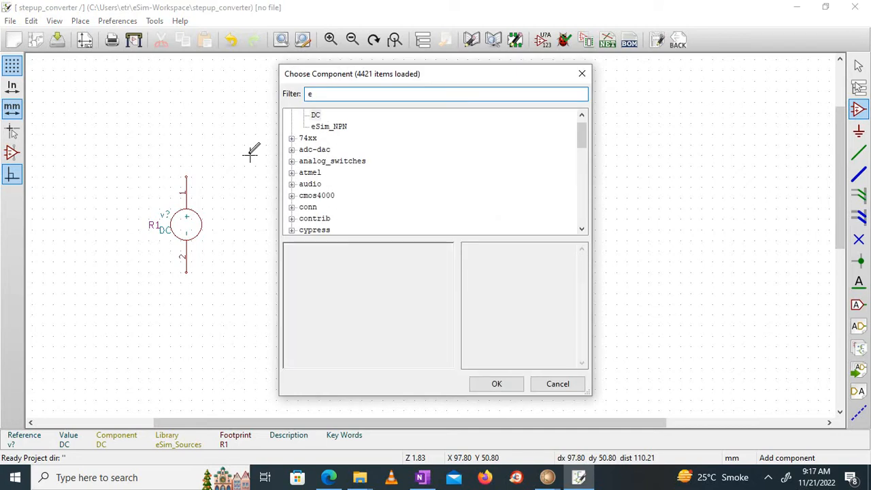
{"action": "key", "text": "BackSpace"}
{"action": "key", "text": "BackSpace"}
{"action": "key", "text": "BackSpace"}
{"action": "type", "text": "im_L"}
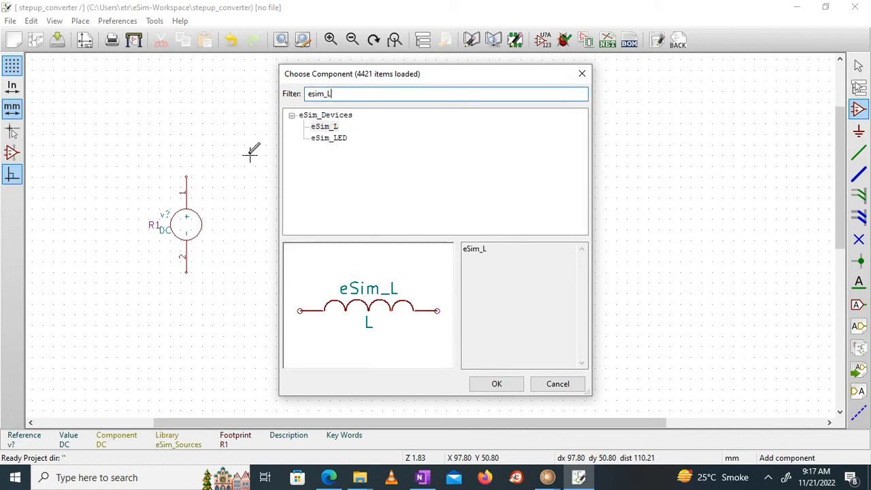
{"action": "left_click", "coordinate": [327, 128]}
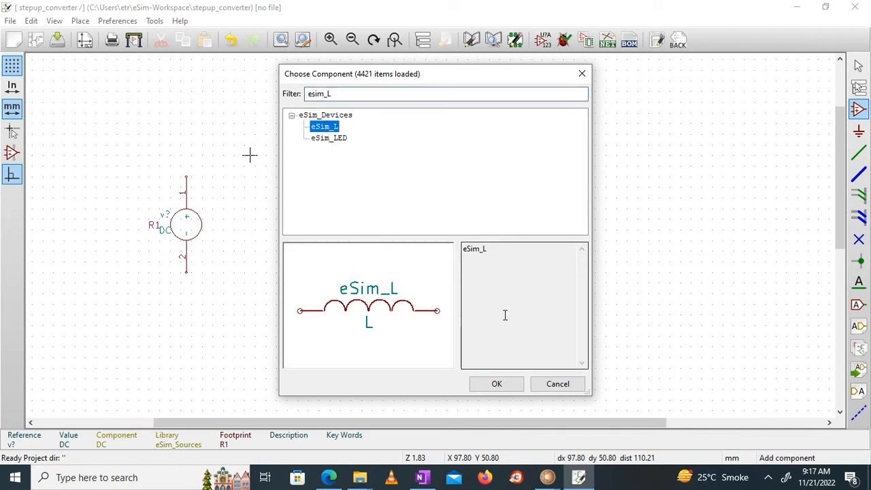
{"action": "left_click", "coordinate": [497, 386]}
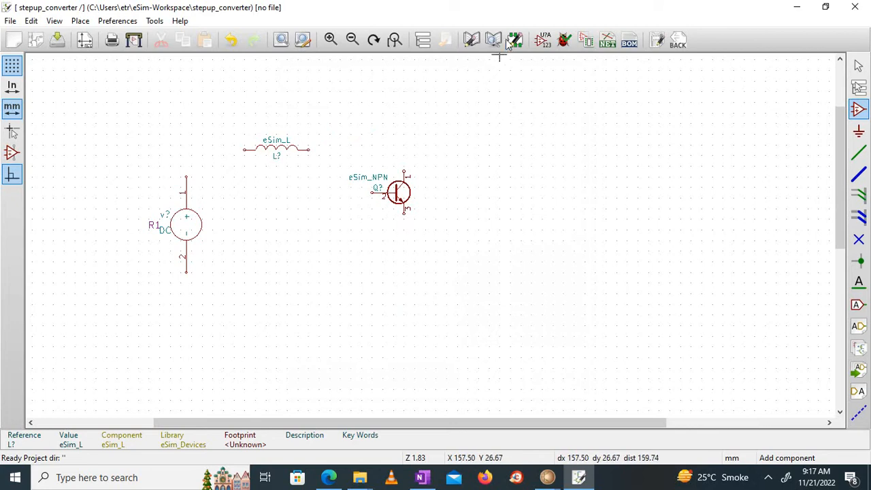
- Add an eSim_Diode to the upper right of the transistor, level with the inductor
{"action": "left_click", "coordinate": [858, 111]}
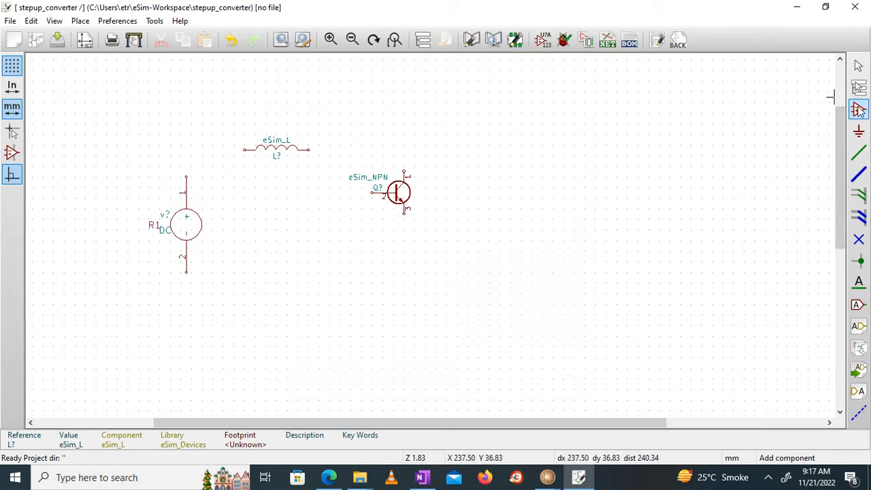
{"action": "left_click", "coordinate": [411, 117]}
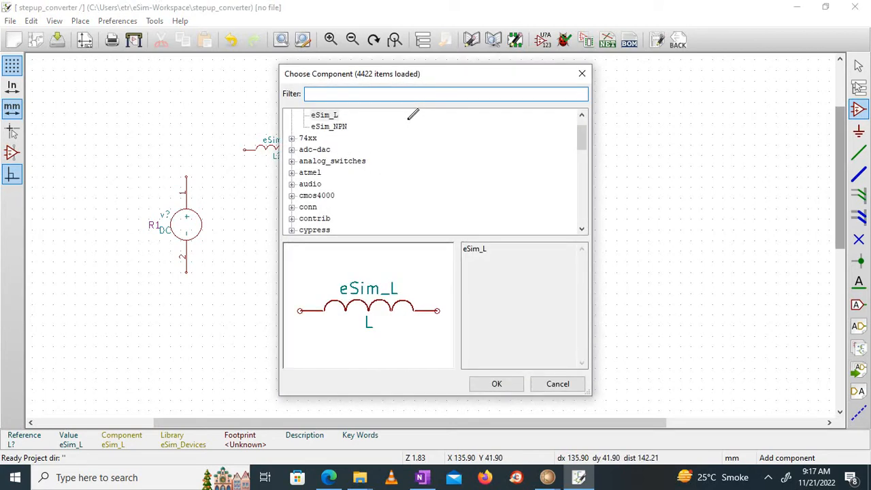
{"action": "type", "text": "esim_d"}
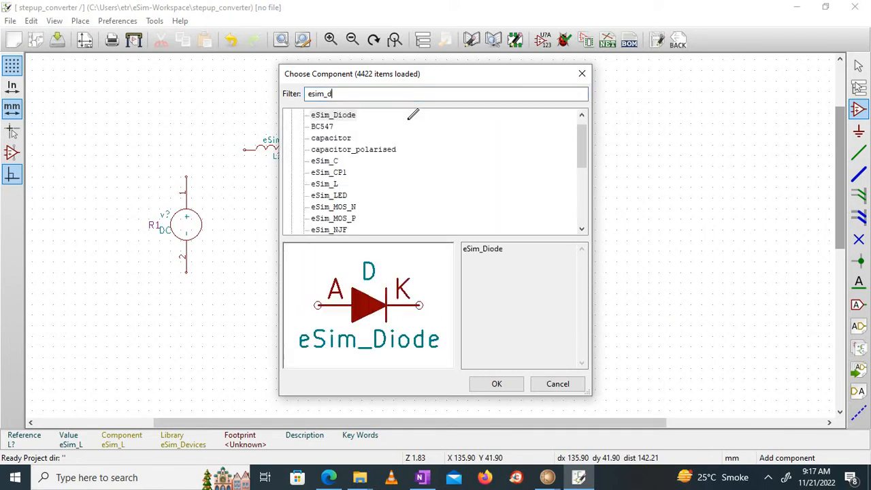
{"action": "left_click", "coordinate": [349, 117]}
{"action": "left_click", "coordinate": [497, 384]}
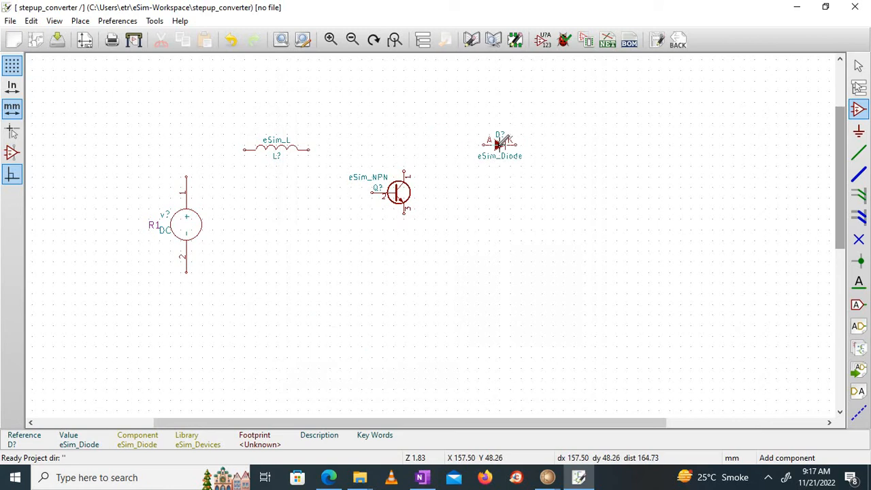
{"action": "left_click", "coordinate": [498, 147]}
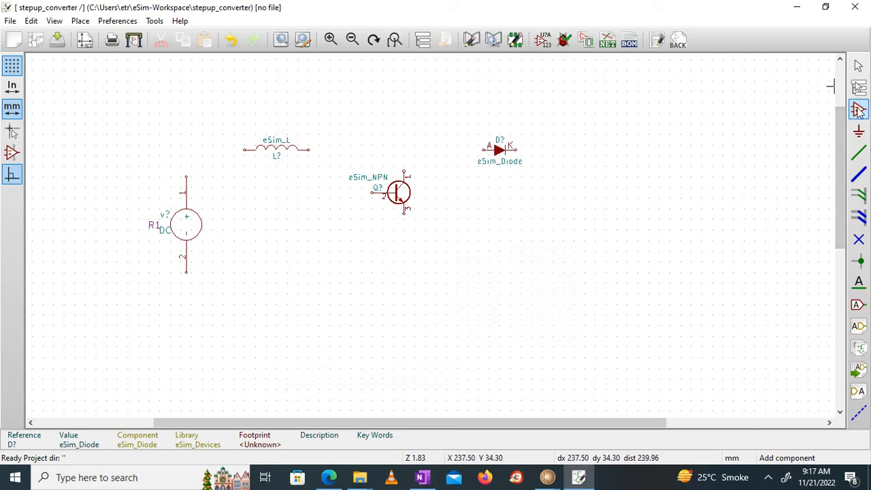
- Add an eSim_C capacitor from the component library, placing it vertically to the lower right of the diode
{"action": "left_click", "coordinate": [534, 110]}
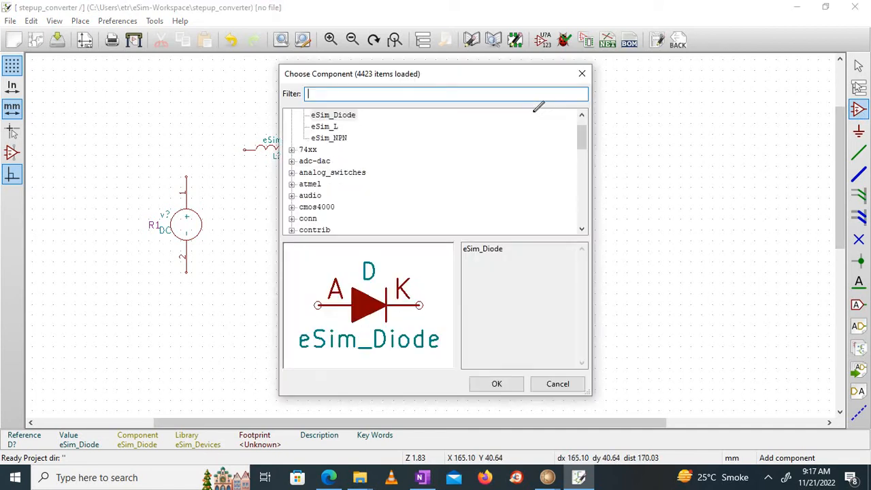
{"action": "type", "text": "esi"}
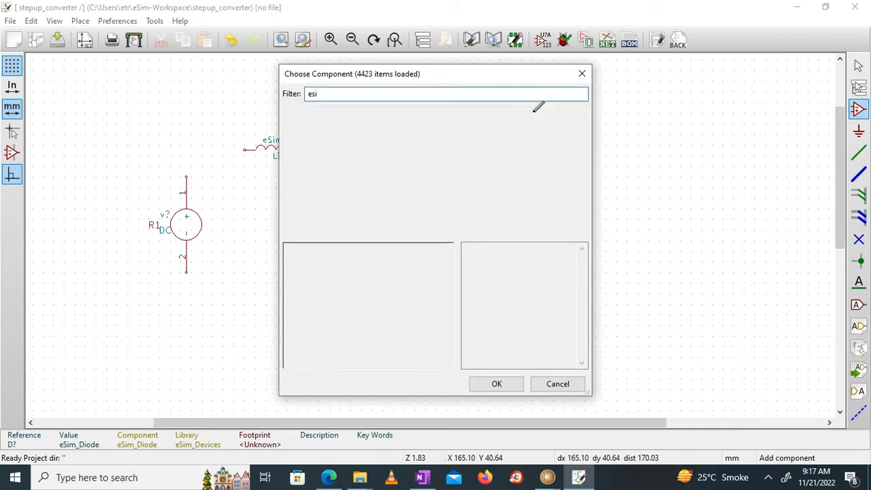
{"action": "type", "text": "m_C"}
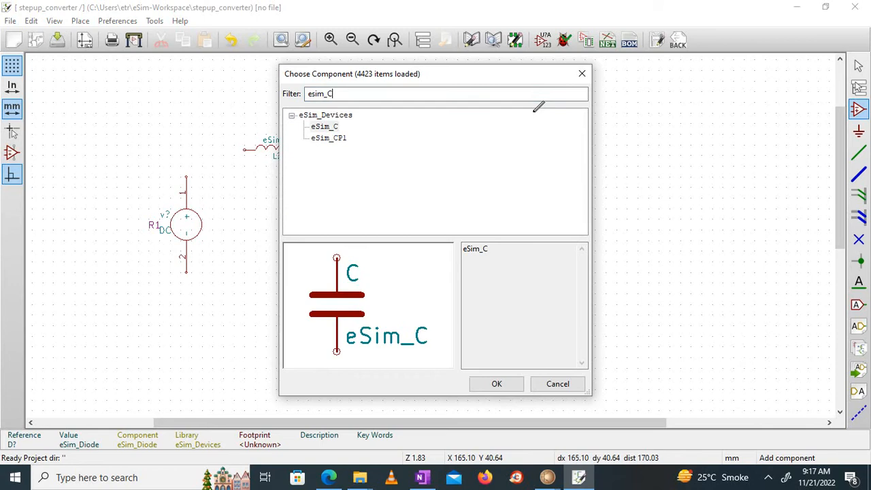
{"action": "left_click", "coordinate": [332, 128]}
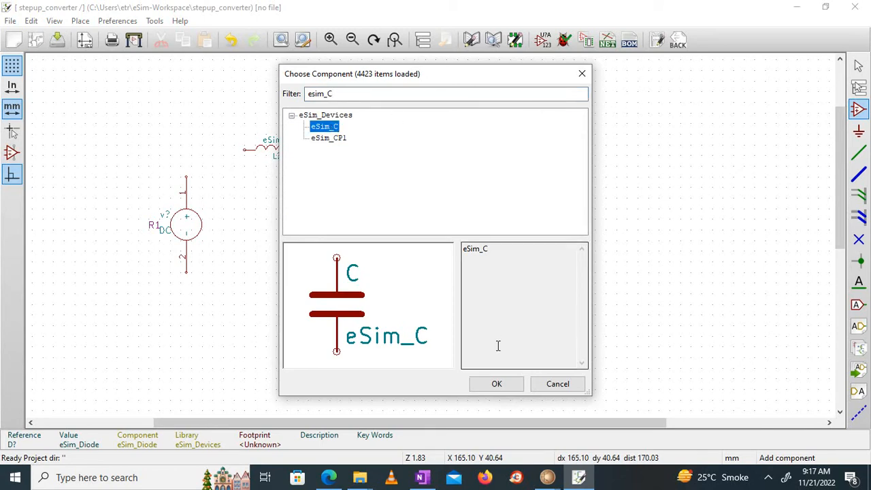
{"action": "left_click", "coordinate": [497, 384]}
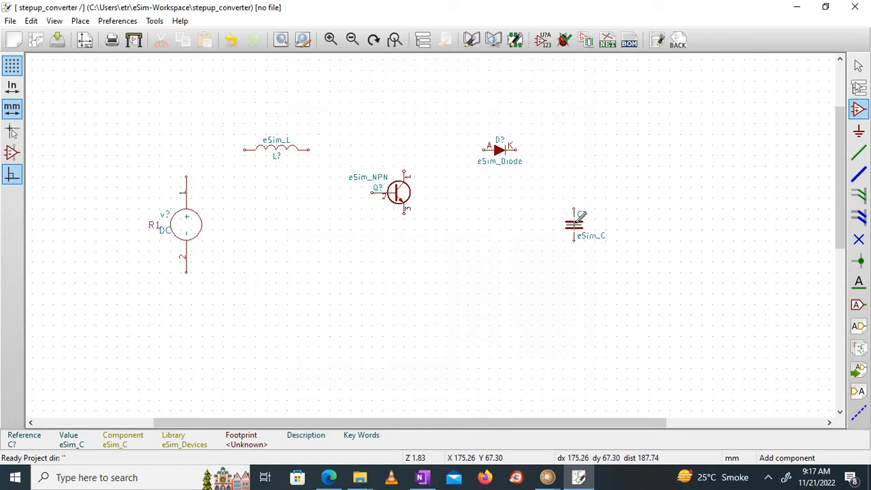
{"action": "left_click", "coordinate": [575, 222]}
- Add an eSim_R resistor to the right of the capacitor and rotate it to stand vertically
{"action": "left_click_drag", "start_coordinate": [537, 422], "coordinate": [604, 424]}
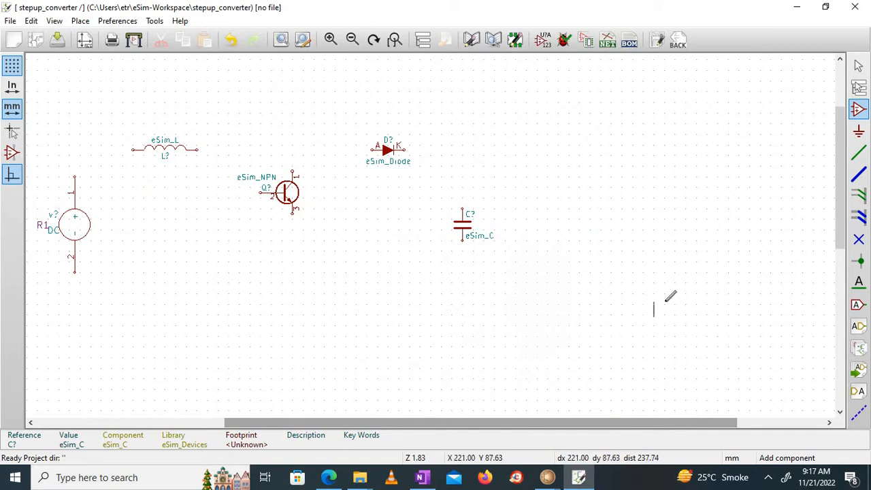
{"action": "left_click", "coordinate": [597, 184]}
{"action": "type", "text": "e"}
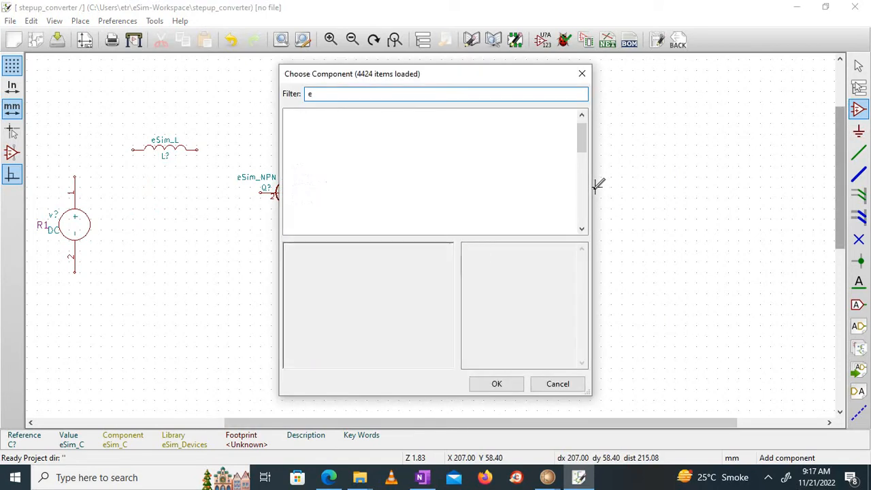
{"action": "type", "text": "sim_R"}
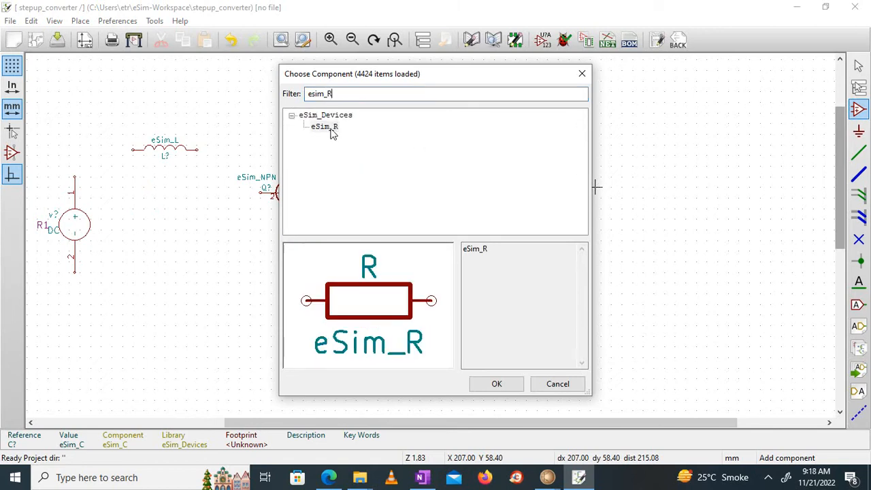
{"action": "left_click", "coordinate": [330, 128]}
{"action": "left_click", "coordinate": [507, 385]}
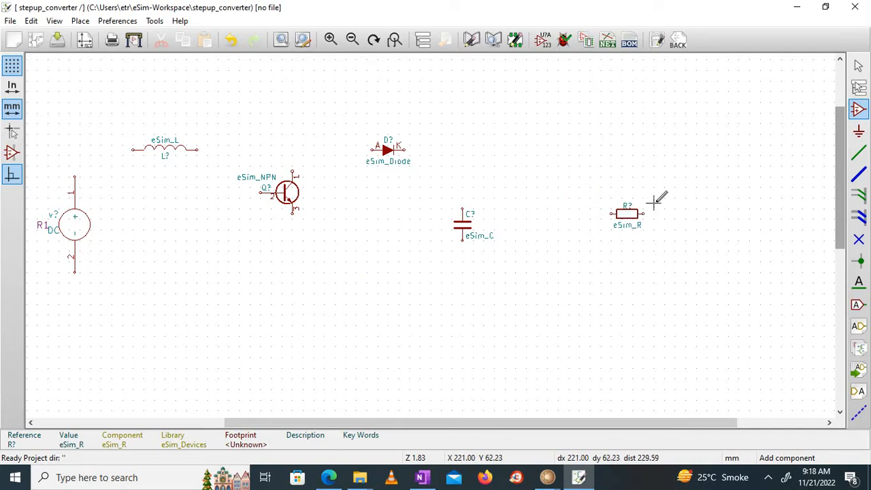
{"action": "right_click", "coordinate": [634, 216]}
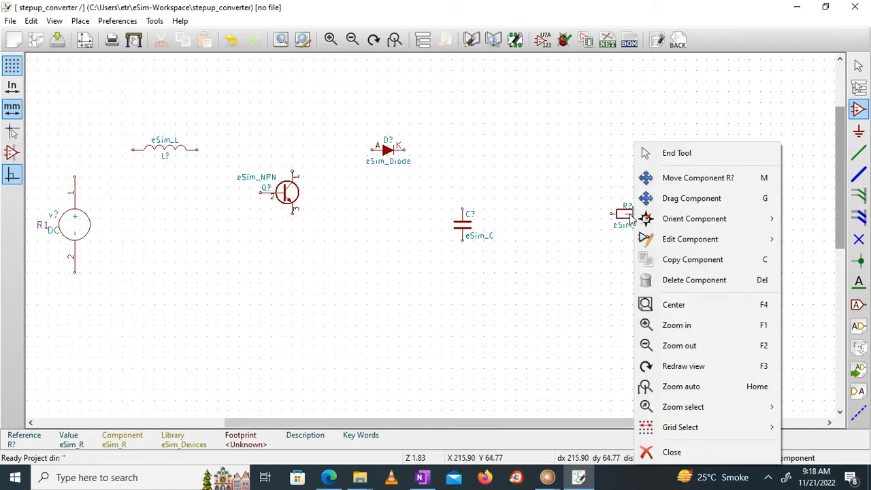
{"action": "mouse_move", "coordinate": [693, 221]}
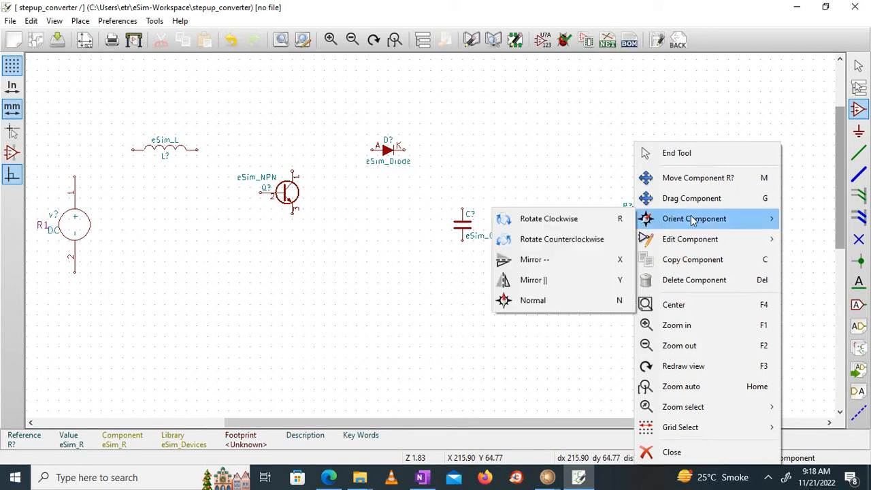
{"action": "left_click", "coordinate": [593, 229]}
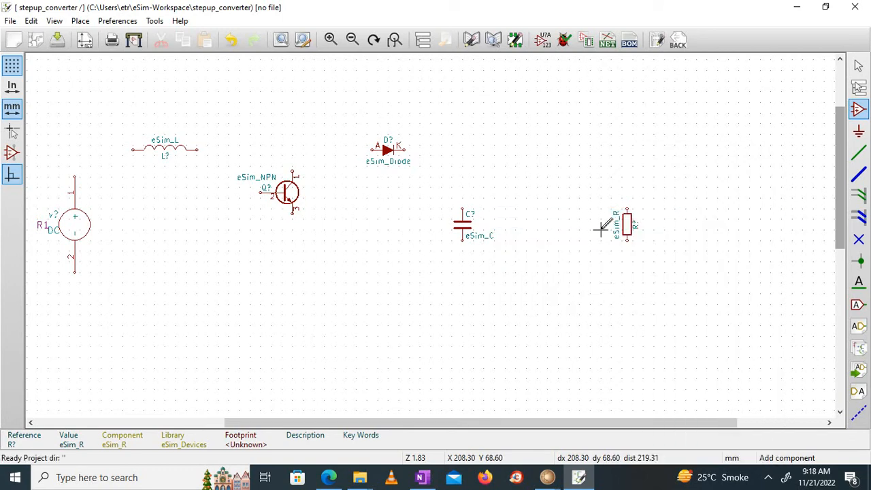
- Add a pulse source from eSim_Sources, placing it below and to the left of the transistor
{"action": "left_click_drag", "start_coordinate": [439, 419], "coordinate": [406, 429]}
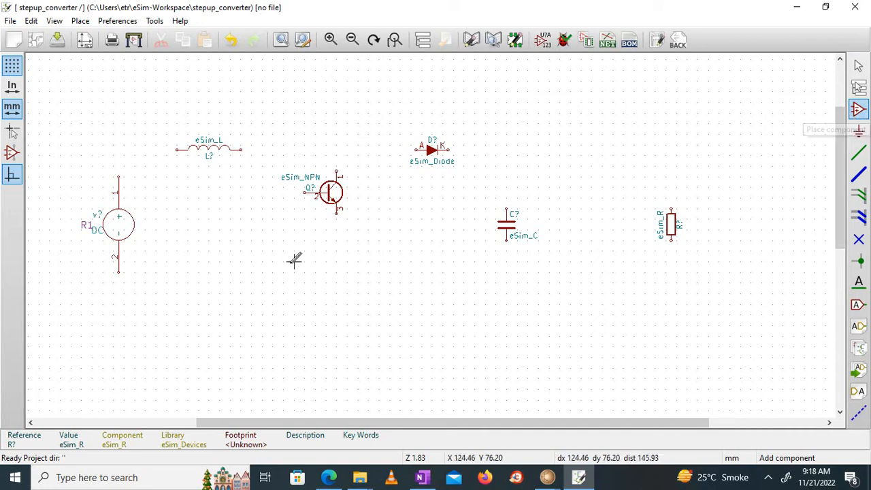
{"action": "left_click", "coordinate": [263, 239]}
{"action": "type", "text": "pulse"}
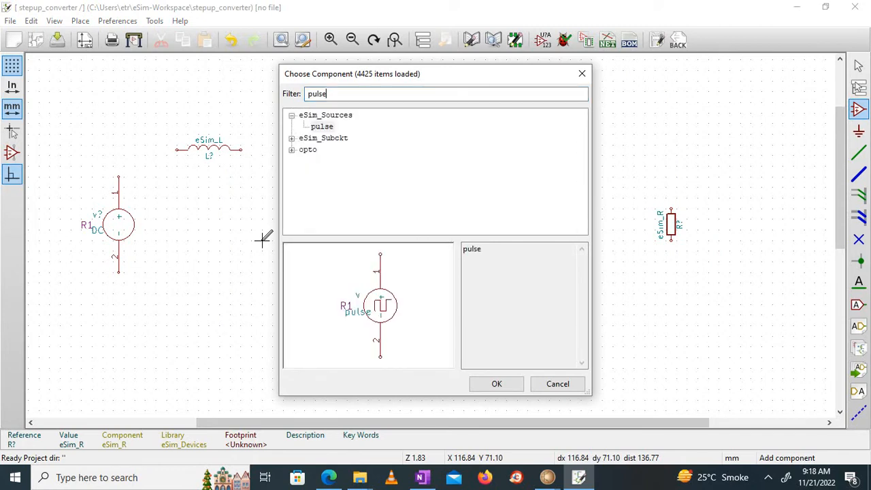
{"action": "left_click", "coordinate": [318, 128]}
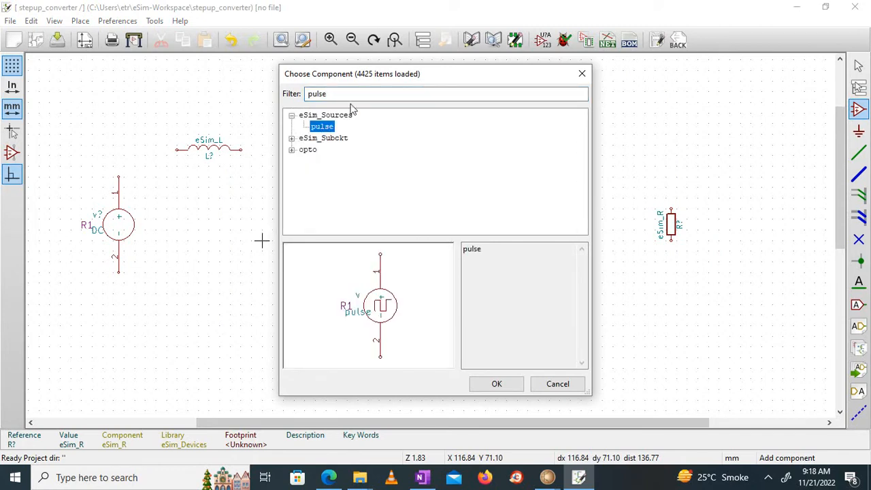
{"action": "left_click", "coordinate": [496, 384]}
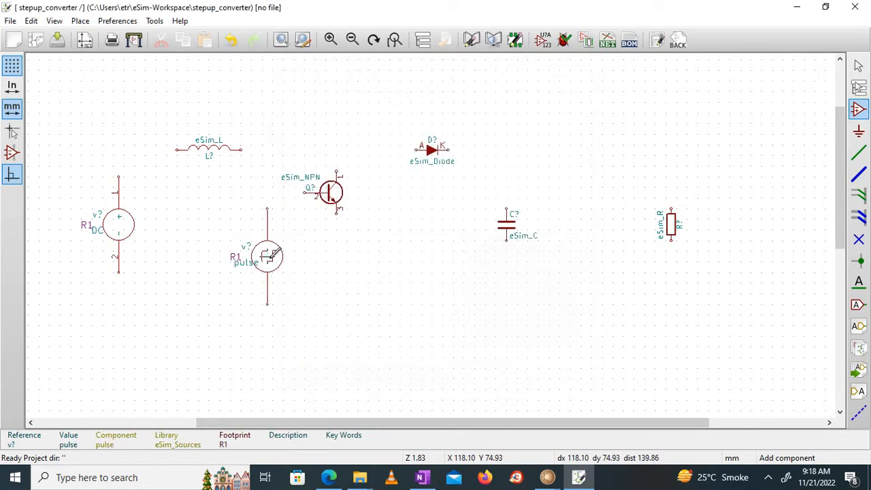
{"action": "left_click", "coordinate": [273, 255]}
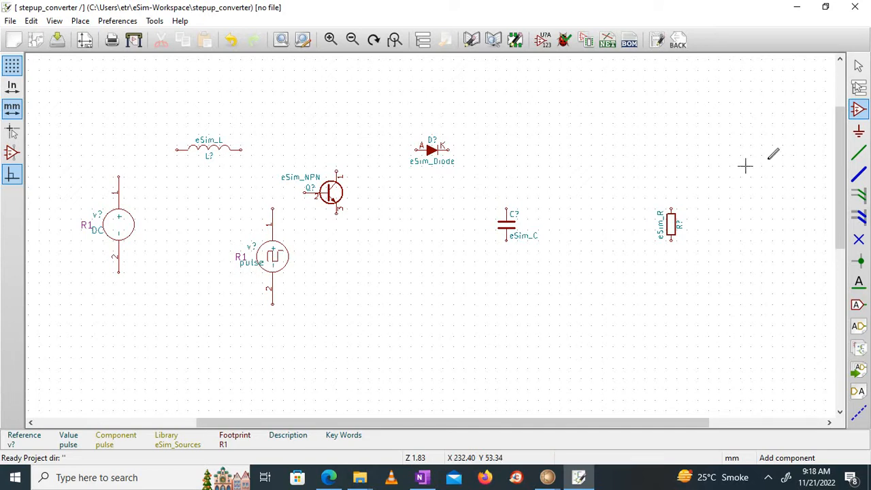
- Wire the inductor's left end to the positive terminal of the DC source
{"action": "left_click", "coordinate": [861, 153]}
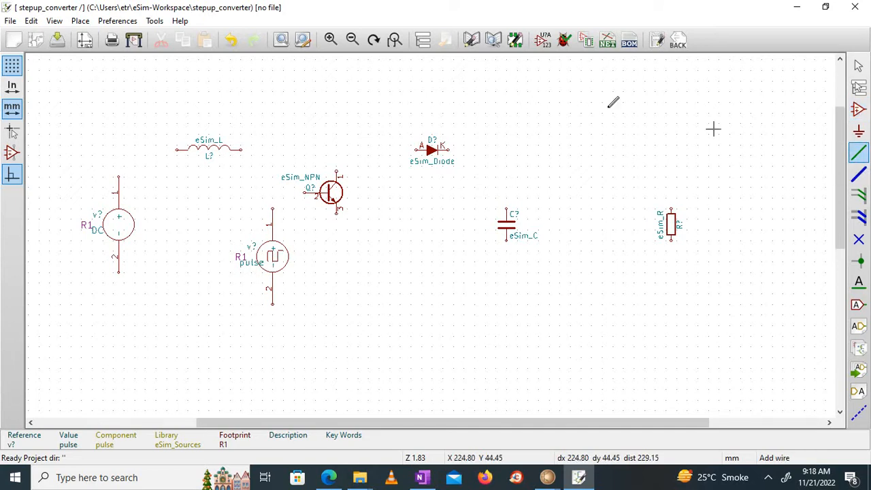
{"action": "left_click", "coordinate": [330, 40]}
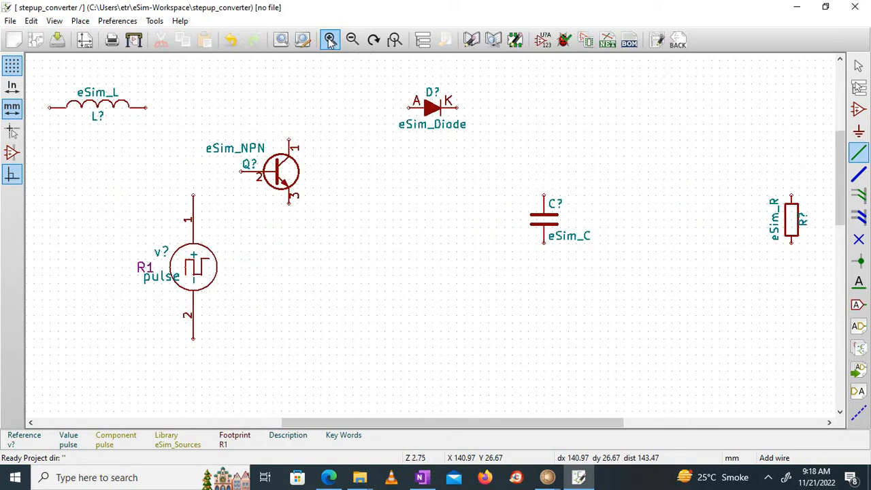
{"action": "left_click_drag", "start_coordinate": [377, 420], "coordinate": [307, 429]}
{"action": "left_click", "coordinate": [214, 106]}
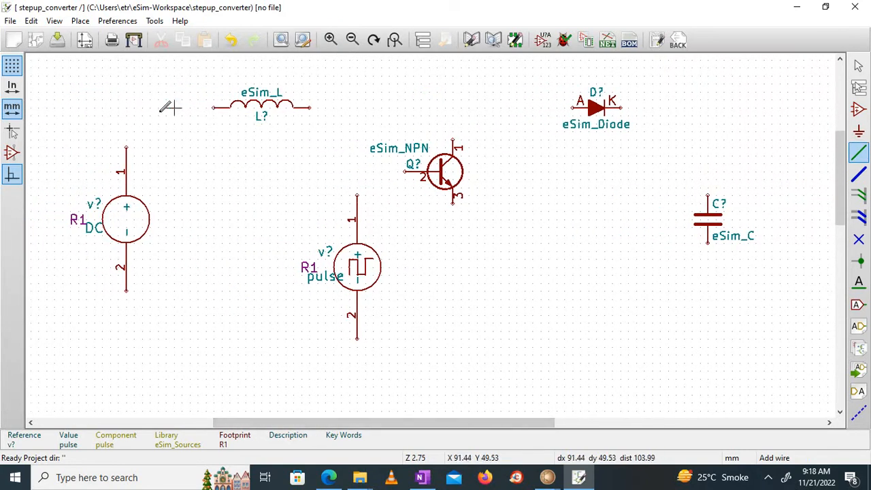
{"action": "left_click", "coordinate": [126, 146]}
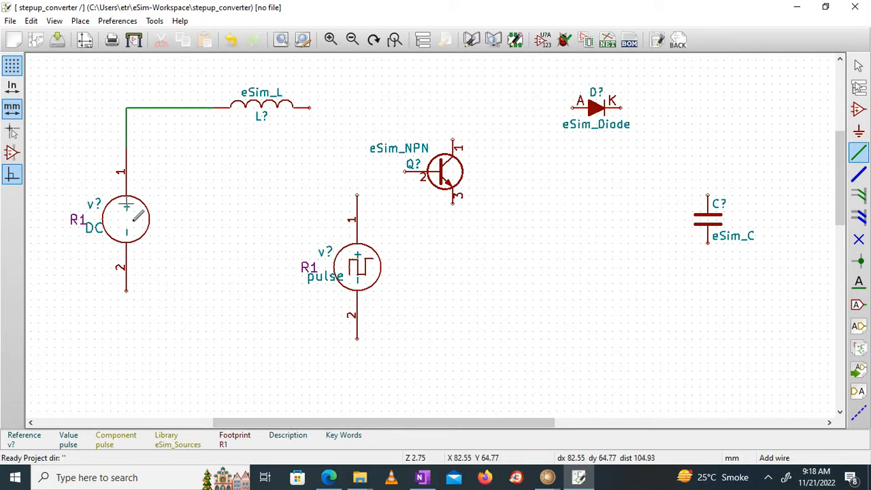
- Wire the DC source's negative terminal along the bottom to the transistor's emitter, and the inductor's free end to its collector
{"action": "left_click", "coordinate": [126, 289]}
{"action": "left_click", "coordinate": [126, 394]}
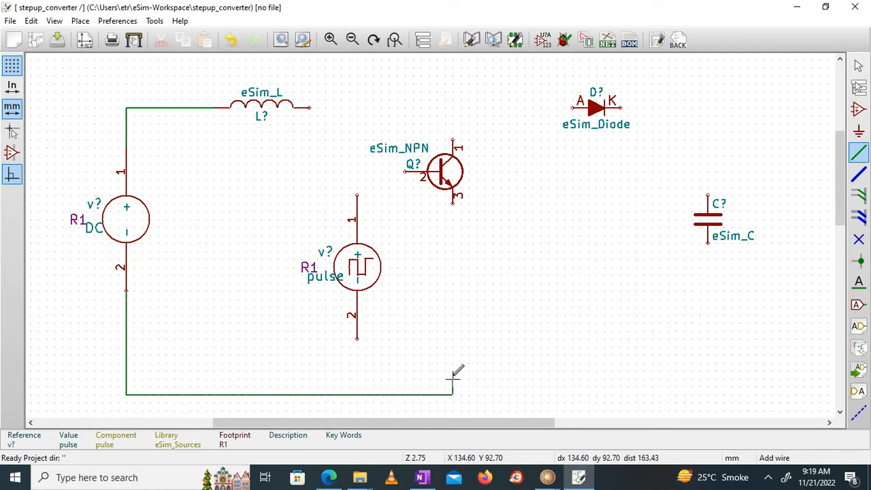
{"action": "left_click", "coordinate": [456, 198]}
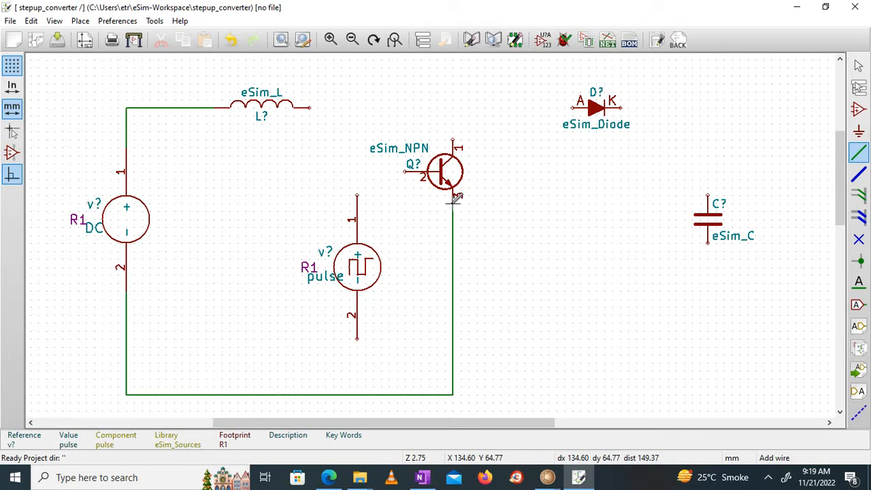
{"action": "left_click", "coordinate": [309, 107]}
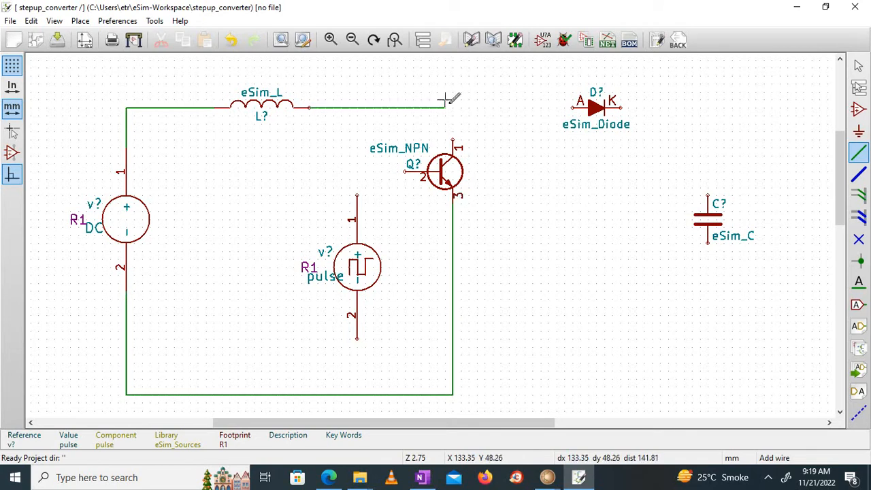
{"action": "left_click", "coordinate": [453, 139]}
- Wire the collector node to the diode's anode and the diode's cathode to the capacitor's upper pin
{"action": "left_click_drag", "start_coordinate": [392, 420], "coordinate": [487, 420]}
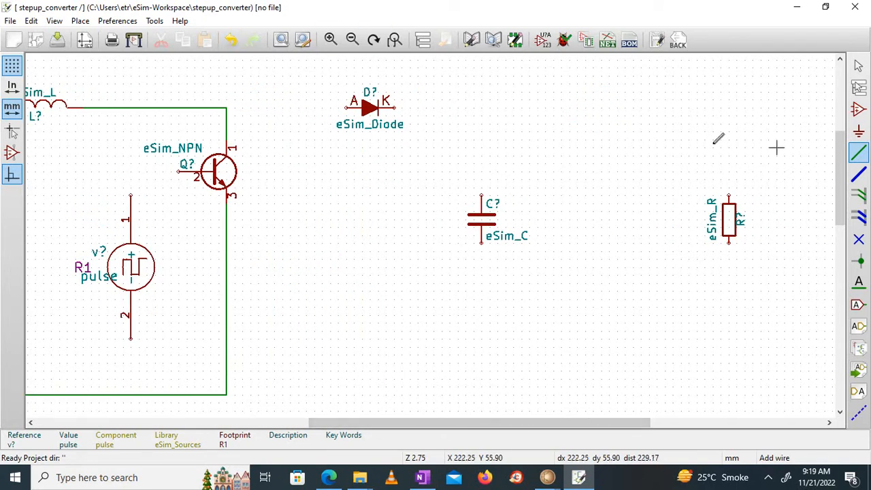
{"action": "left_click", "coordinate": [228, 105]}
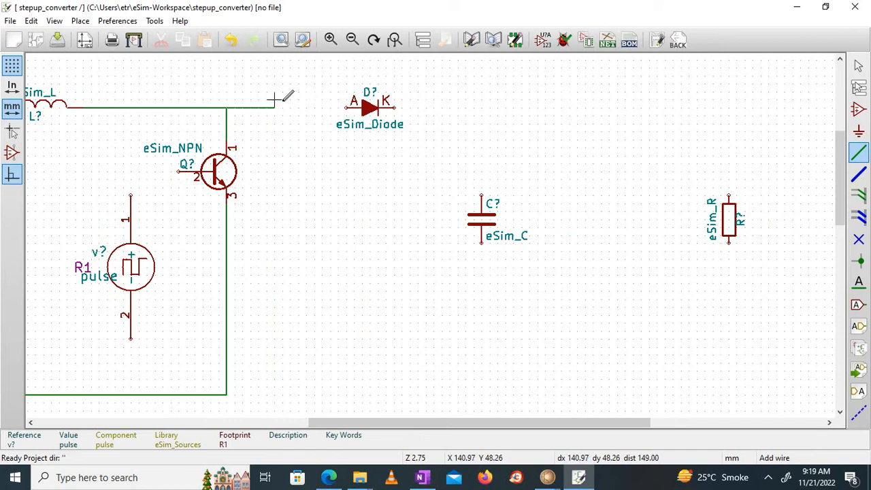
{"action": "left_click", "coordinate": [347, 107]}
{"action": "left_click", "coordinate": [394, 108]}
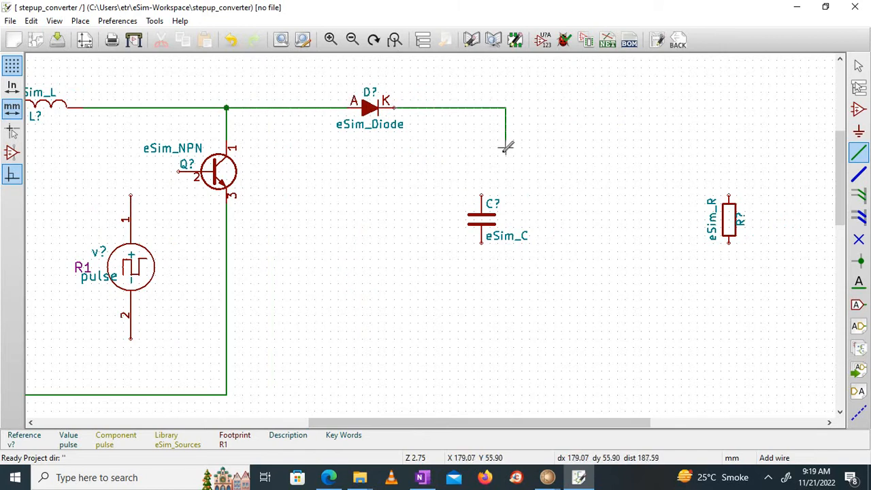
{"action": "left_click", "coordinate": [483, 191]}
{"action": "left_click_drag", "start_coordinate": [481, 108], "coordinate": [729, 183]}
{"action": "right_click", "coordinate": [729, 182]}
{"action": "left_click", "coordinate": [778, 92]}
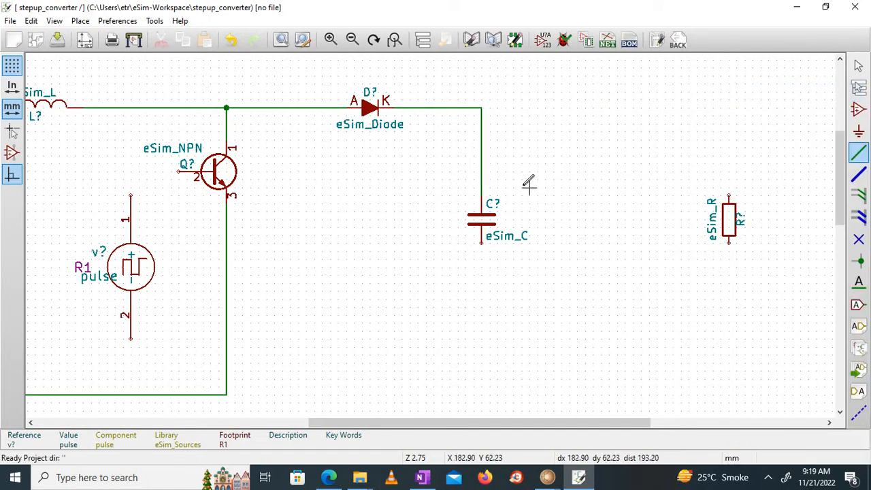
- Wire the resistor in parallel with the capacitor and join their lower pins to the bottom wire at the emitter line
{"action": "left_click", "coordinate": [482, 107]}
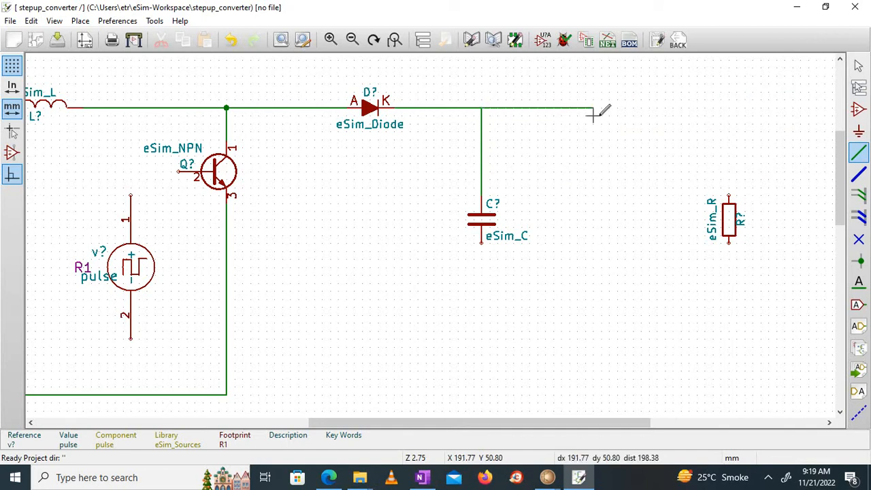
{"action": "left_click", "coordinate": [730, 193]}
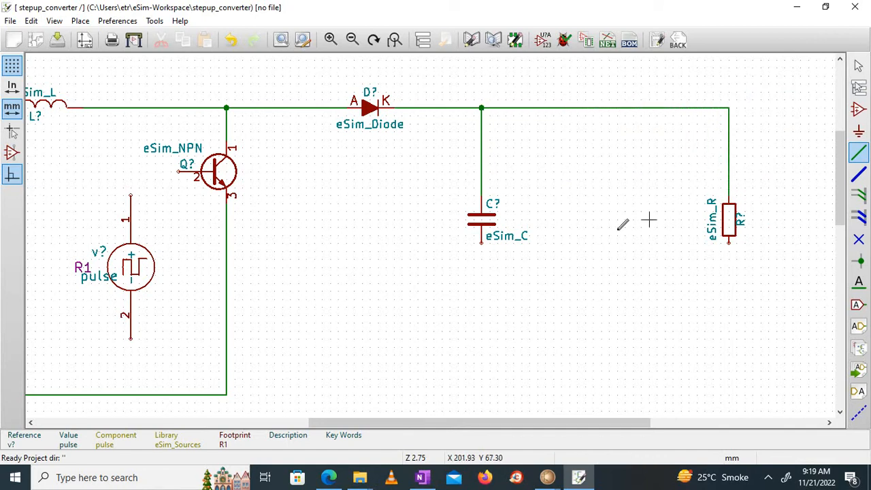
{"action": "left_click", "coordinate": [481, 245]}
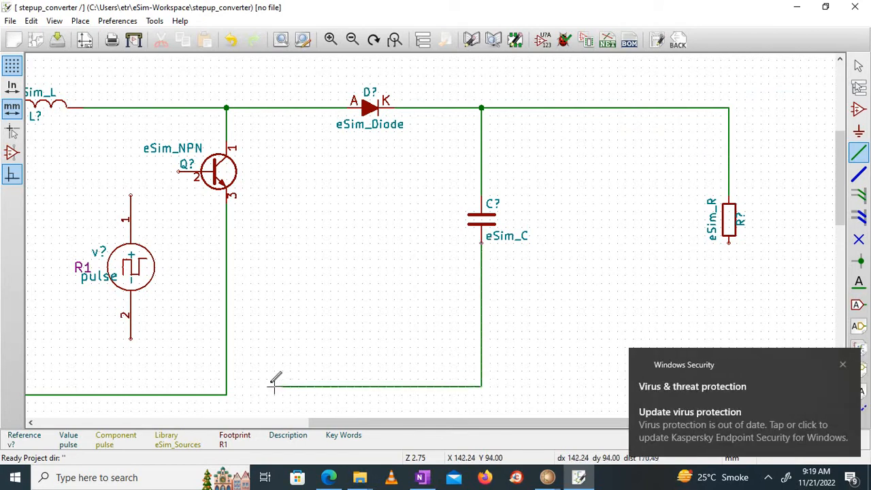
{"action": "left_click", "coordinate": [227, 394]}
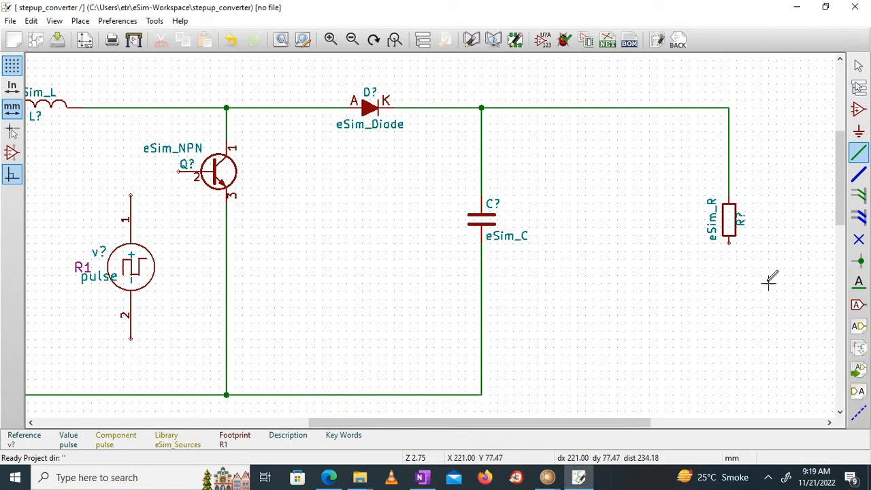
{"action": "left_click", "coordinate": [729, 239]}
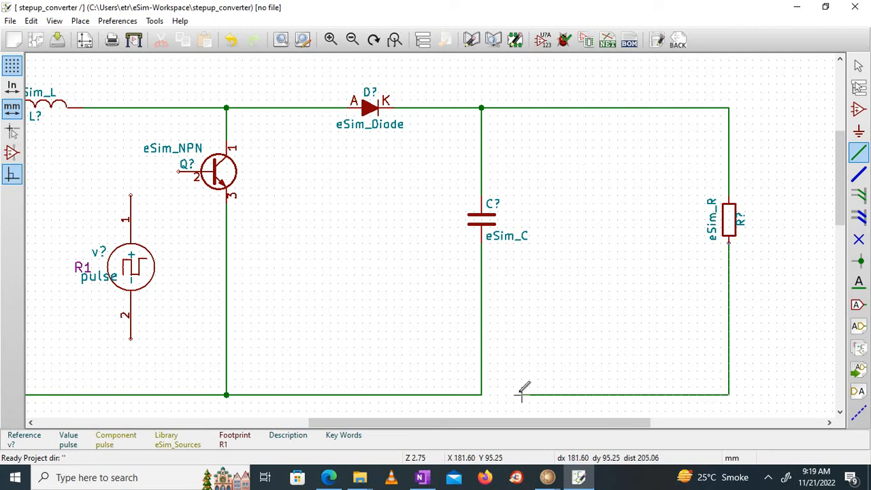
{"action": "left_click", "coordinate": [481, 394]}
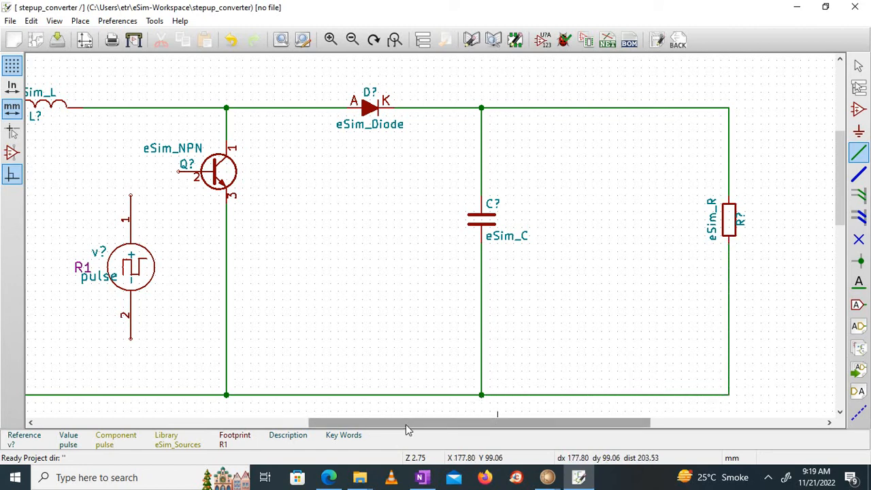
{"action": "left_click_drag", "start_coordinate": [405, 424], "coordinate": [323, 424]}
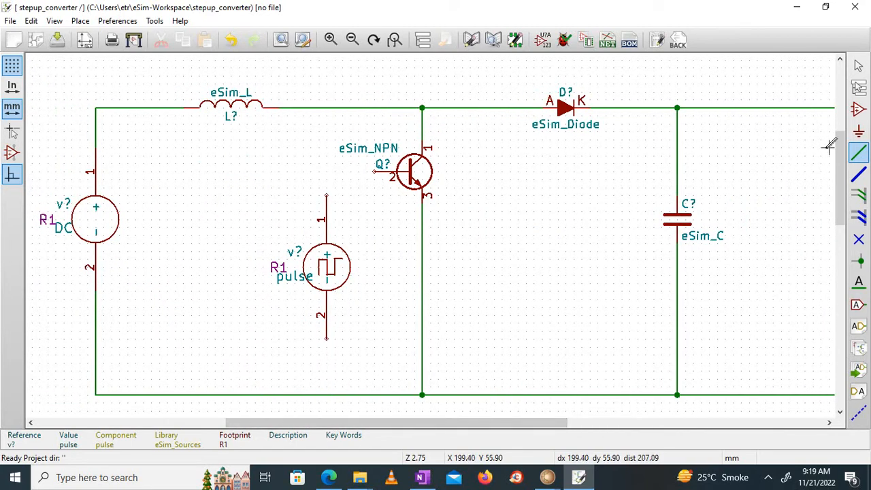
- Wire the NPN transistor's base to the upper pin of the pulse source
{"action": "left_click", "coordinate": [374, 171]}
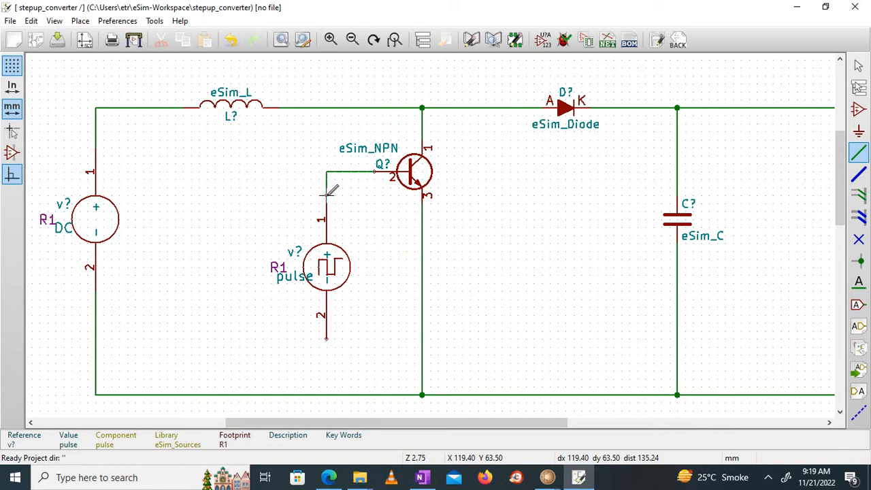
{"action": "left_click", "coordinate": [326, 194]}
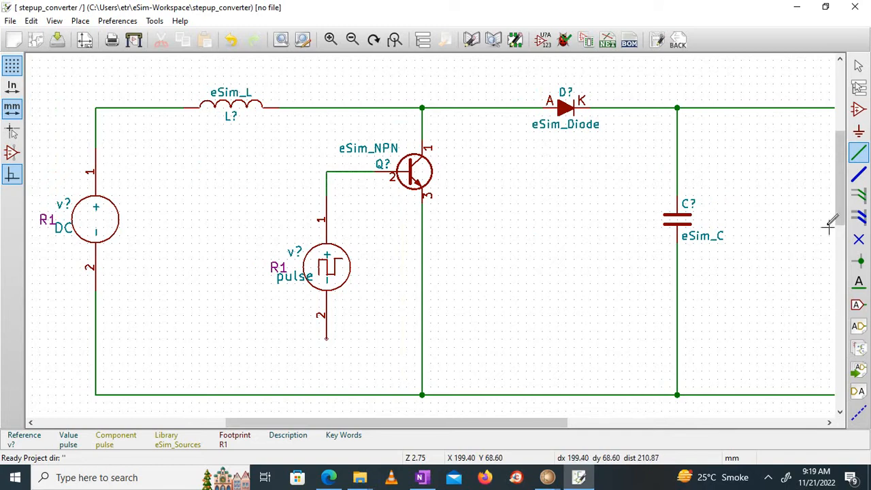
- Place an eSim_GND ground symbol just below the pulse source's lower pin
{"action": "left_click_drag", "start_coordinate": [840, 208], "coordinate": [838, 216]}
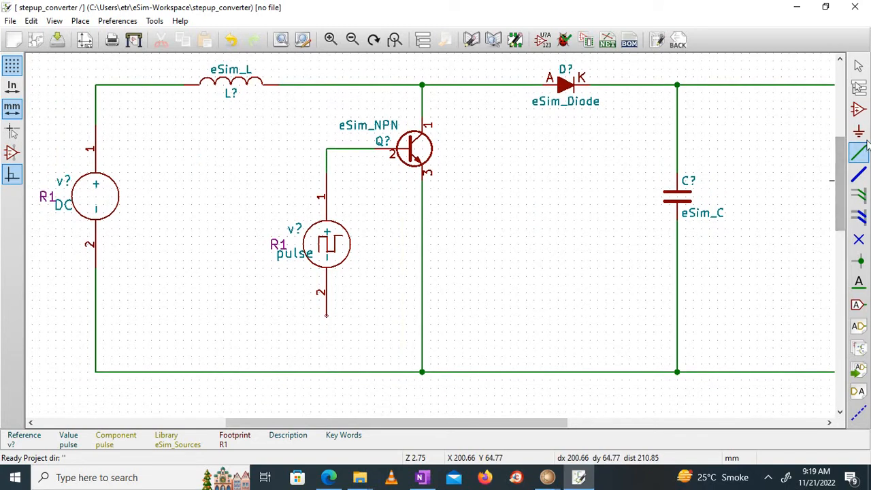
{"action": "left_click", "coordinate": [859, 109]}
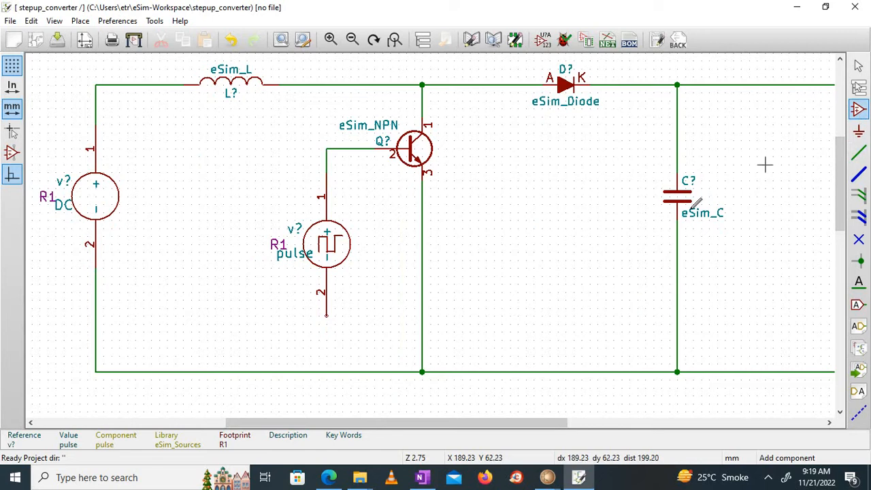
{"action": "left_click", "coordinate": [391, 329]}
{"action": "type", "text": "esim"}
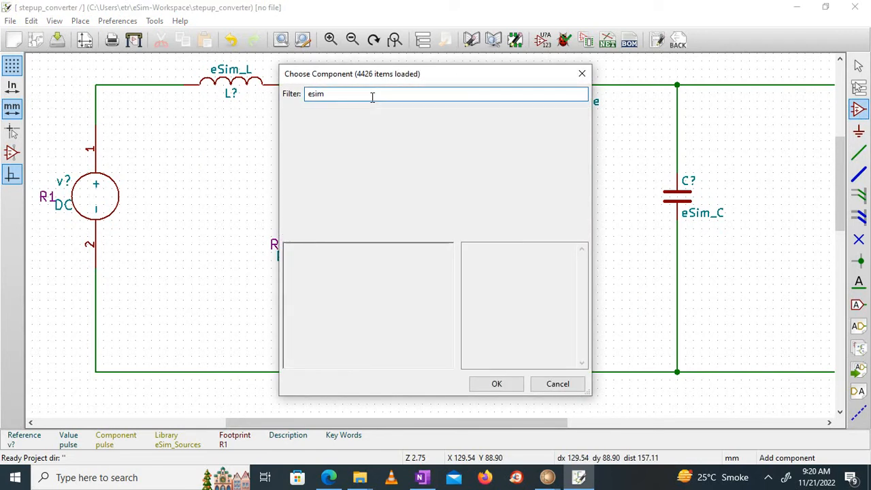
{"action": "type", "text": "_gnd"}
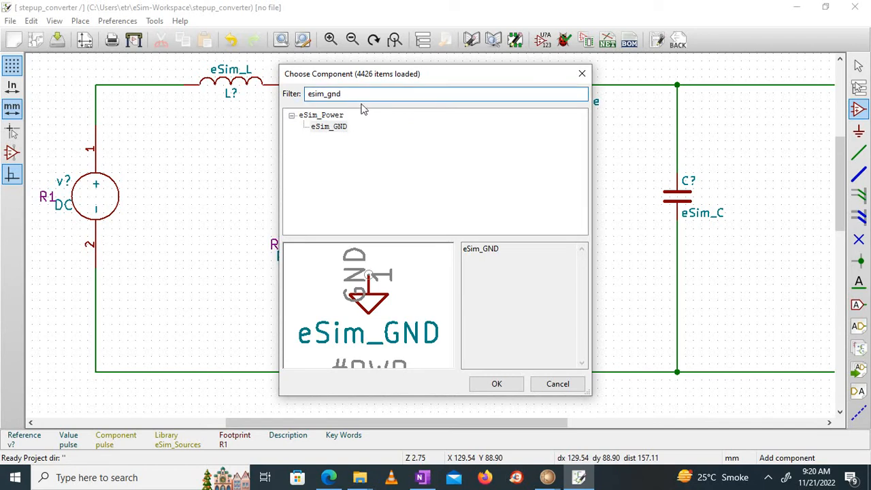
{"action": "left_click", "coordinate": [343, 127]}
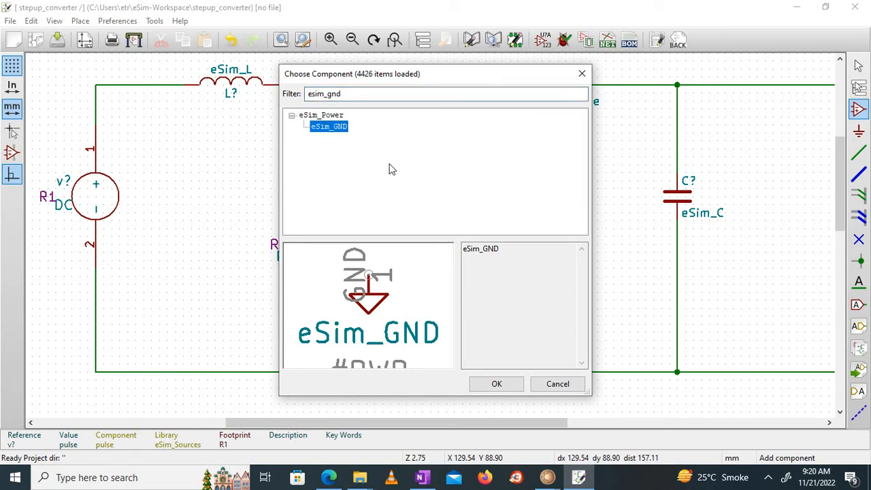
{"action": "left_click", "coordinate": [494, 383]}
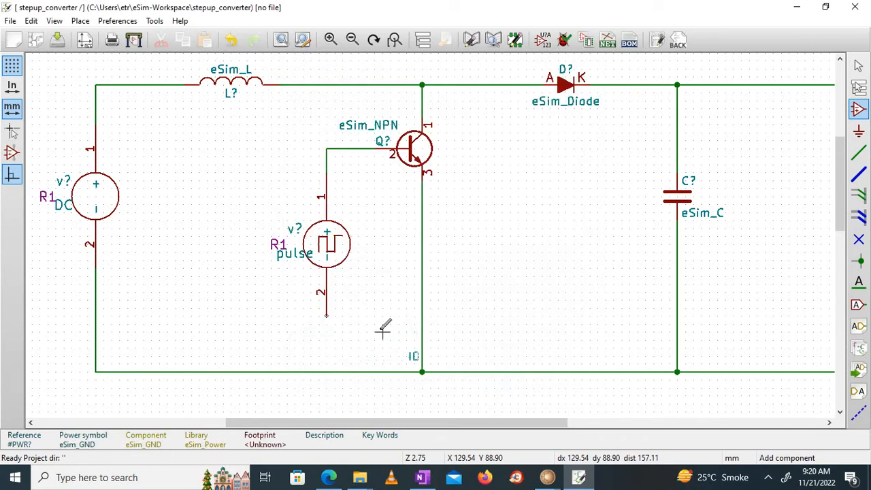
{"action": "left_click", "coordinate": [327, 339]}
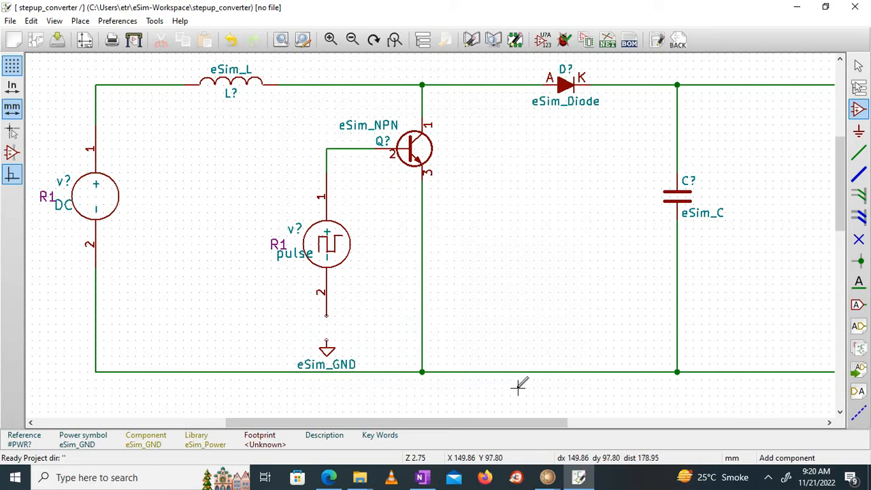
- Place a second eSim_GND symbol below the bottom wire, between the transistor and the capacitor
{"action": "left_click", "coordinate": [517, 393]}
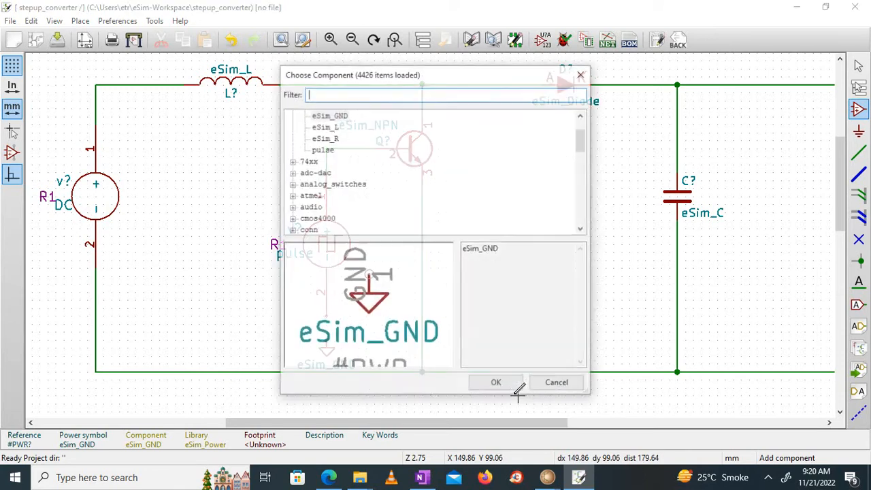
{"action": "left_click", "coordinate": [343, 117]}
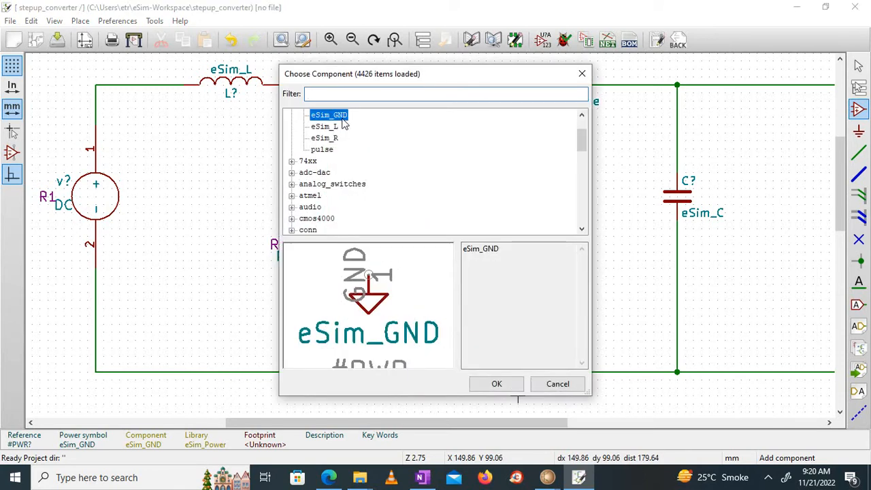
{"action": "left_click", "coordinate": [497, 383]}
{"action": "left_click", "coordinate": [518, 401]}
- Wire the pulse source's lower pin to its ground symbol, and the other ground symbol to the bottom wire
{"action": "left_click", "coordinate": [859, 153]}
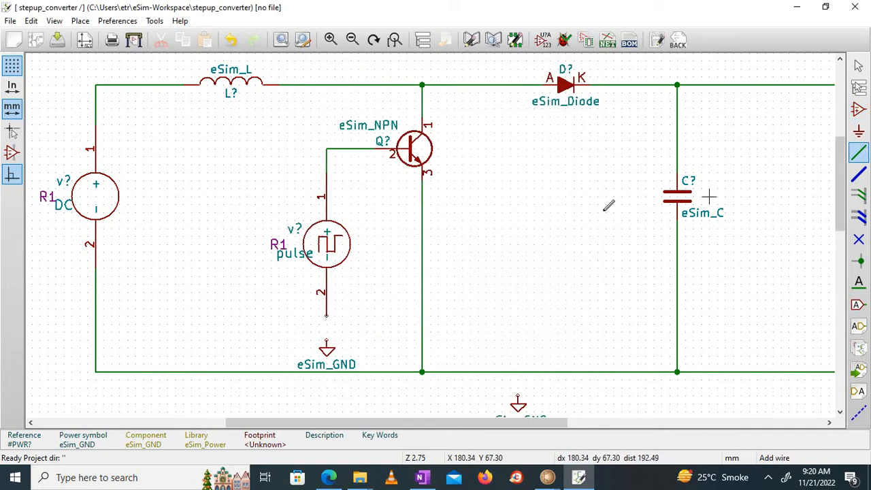
{"action": "left_click", "coordinate": [327, 342]}
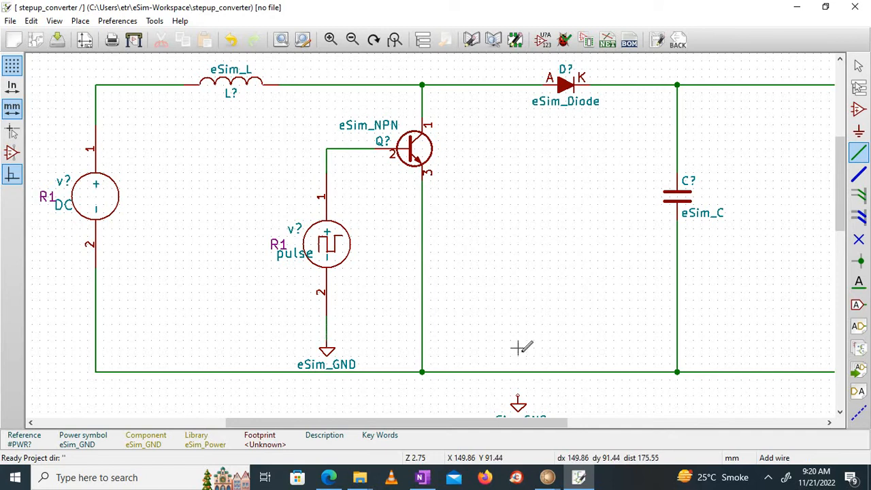
{"action": "left_click", "coordinate": [519, 394]}
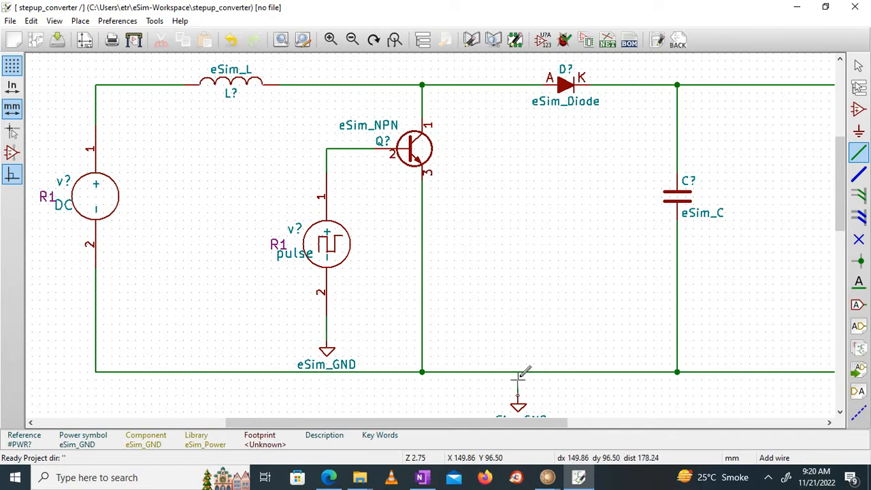
{"action": "left_click", "coordinate": [519, 371]}
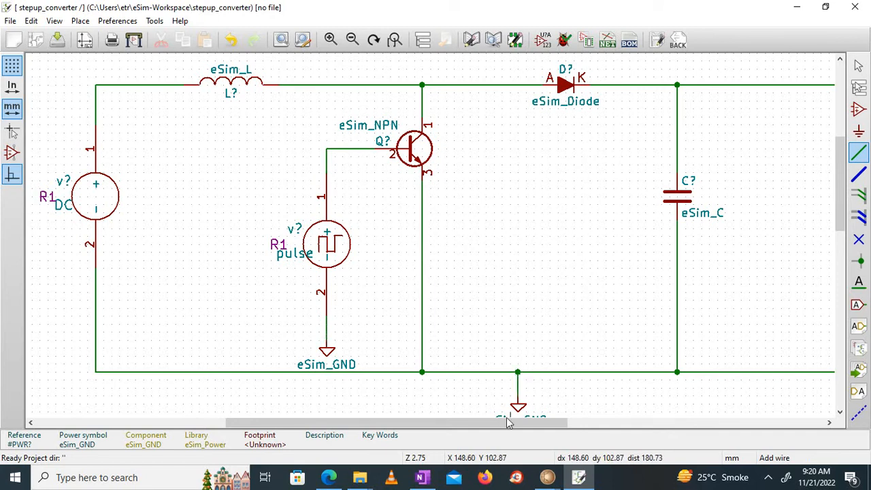
{"action": "left_click_drag", "start_coordinate": [509, 422], "coordinate": [497, 436]}
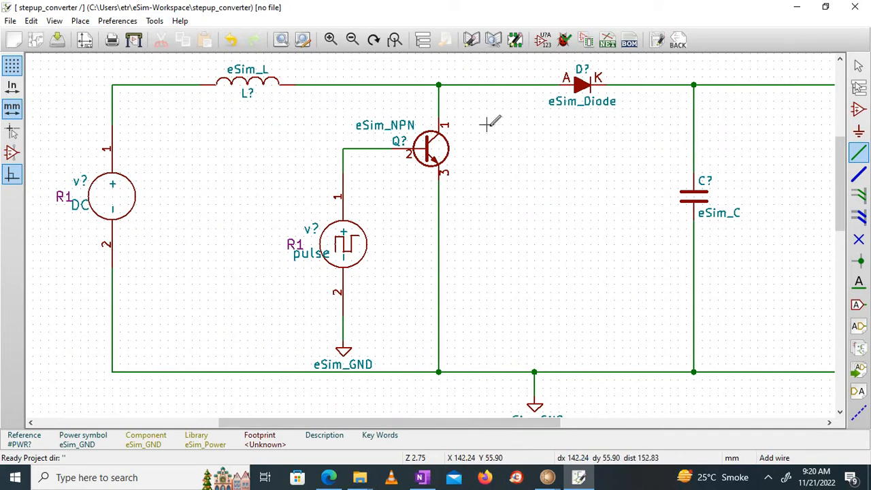
{"action": "right_click", "coordinate": [247, 92]}
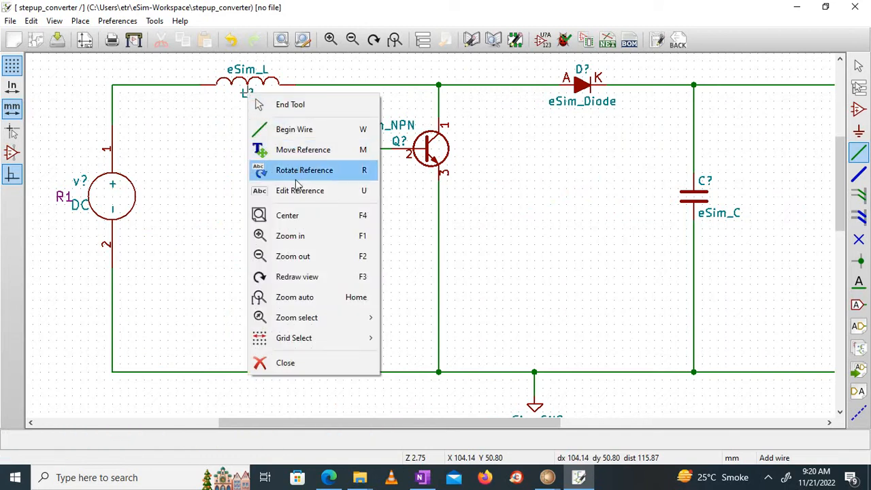
{"action": "left_click", "coordinate": [217, 111]}
{"action": "right_click", "coordinate": [259, 80]}
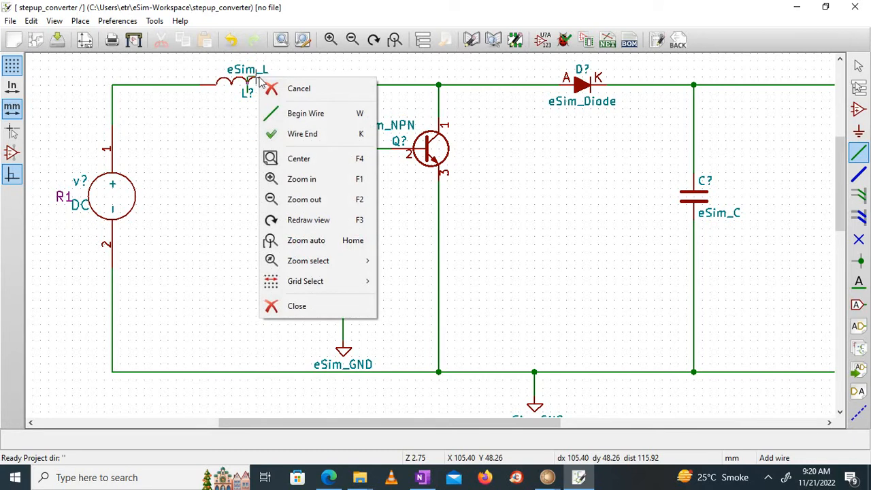
{"action": "left_click", "coordinate": [279, 88]}
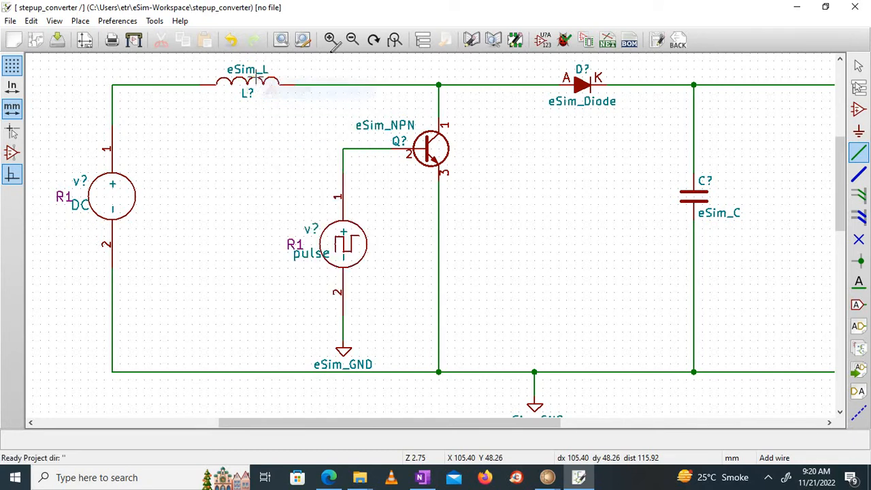
- End wire drawing and set the inductor's value to 1.5m
{"action": "left_click", "coordinate": [857, 65]}
{"action": "right_click", "coordinate": [249, 73]}
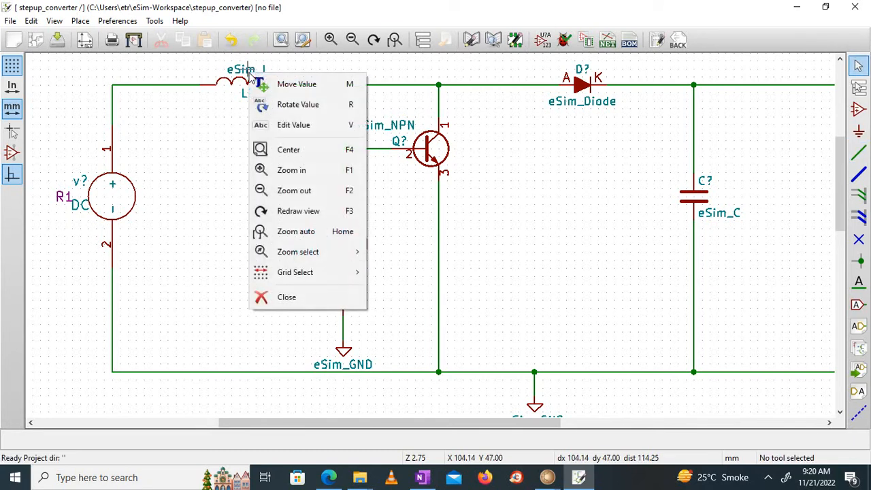
{"action": "left_click", "coordinate": [294, 125]}
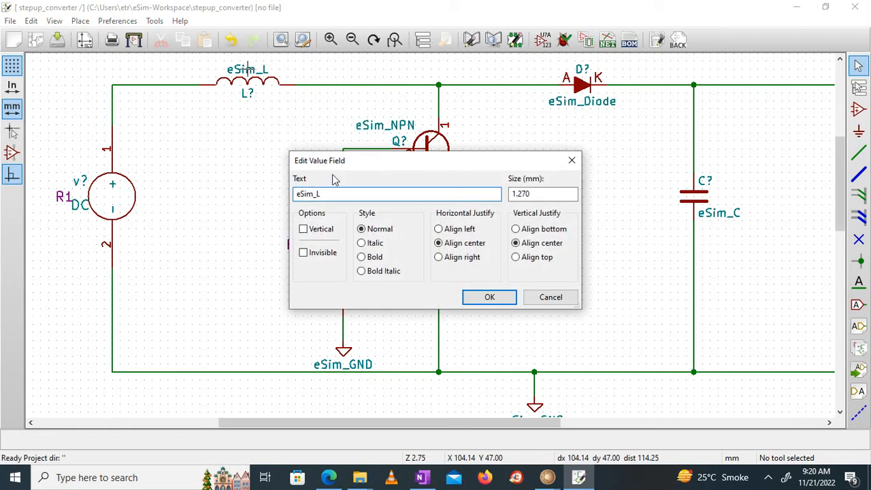
{"action": "left_click_drag", "start_coordinate": [334, 195], "coordinate": [228, 196]}
{"action": "type", "text": "1.5m"}
{"action": "key", "text": "Return"}
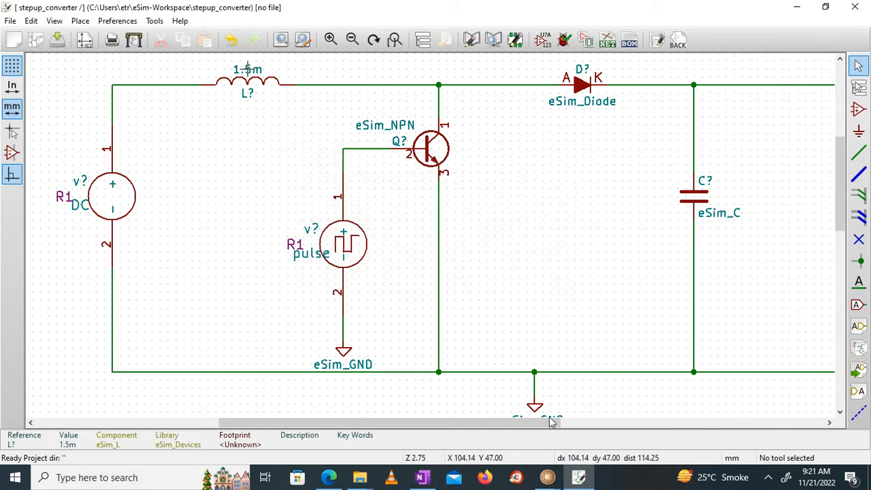
{"action": "left_click", "coordinate": [548, 478]}
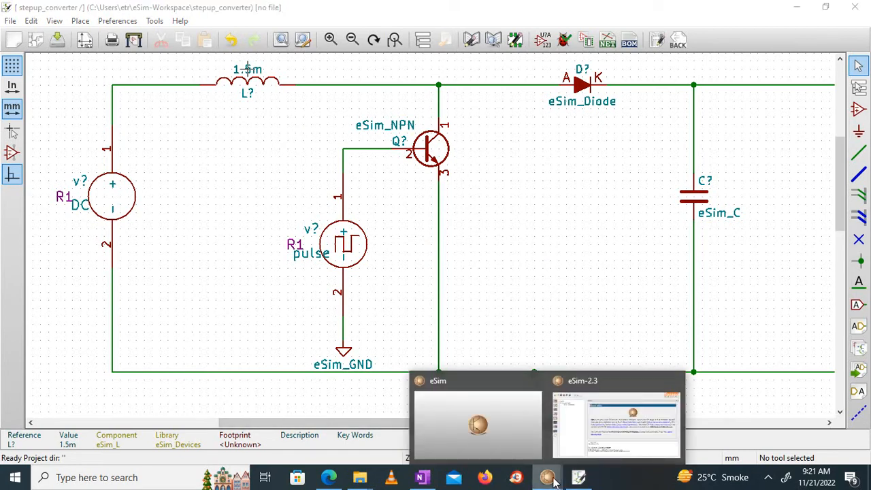
{"action": "left_click", "coordinate": [616, 423]}
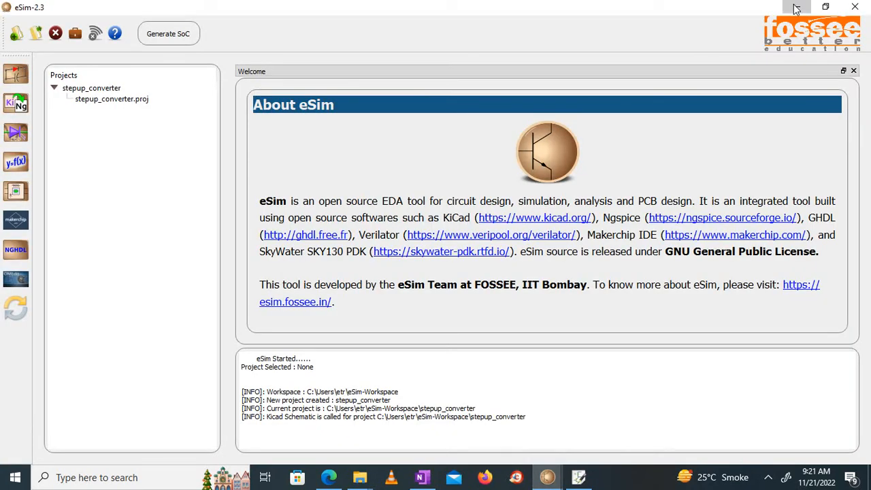
{"action": "left_click", "coordinate": [796, 9]}
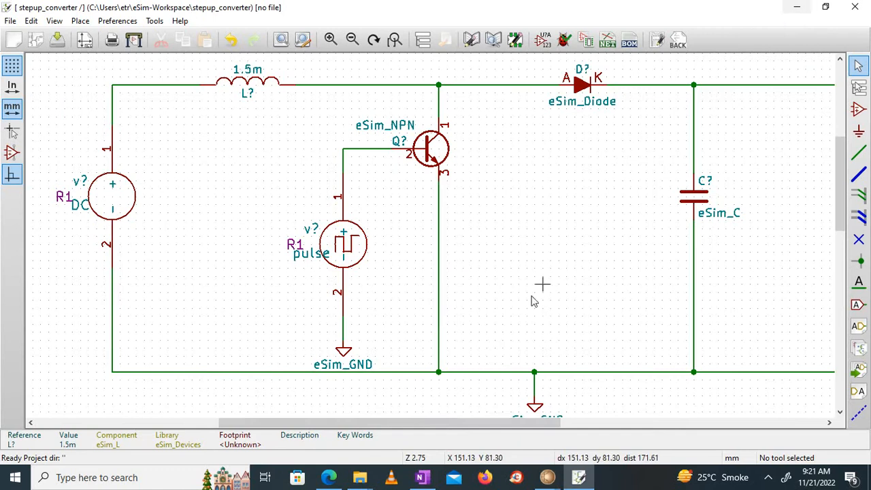
- Save the schematic
{"action": "left_click", "coordinate": [58, 44]}
{"action": "left_click_drag", "start_coordinate": [462, 422], "coordinate": [580, 423]}
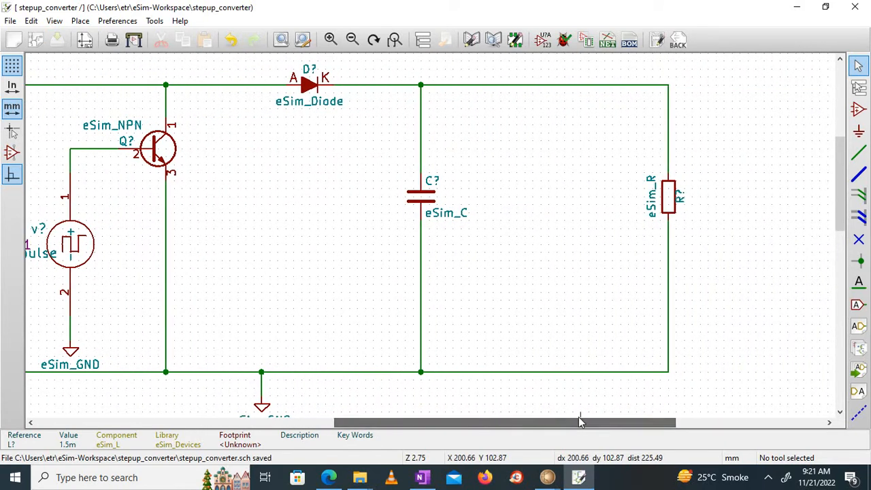
{"action": "left_click", "coordinate": [431, 187]}
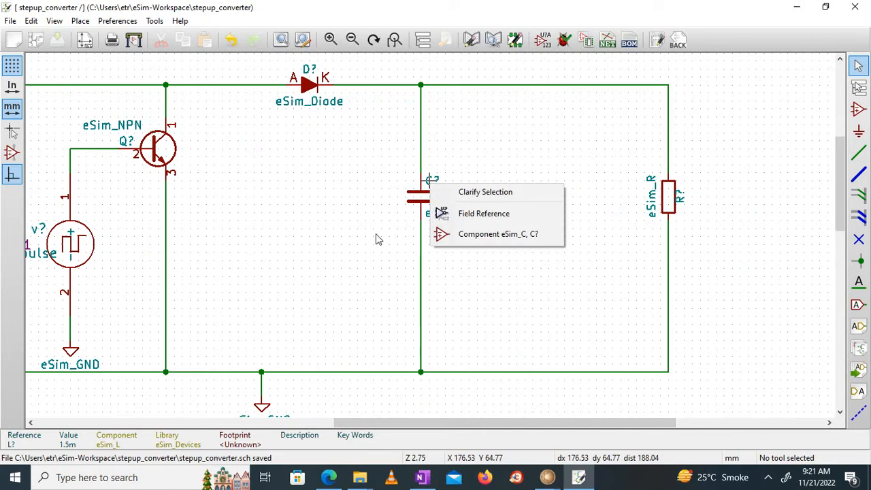
{"action": "left_click", "coordinate": [549, 288]}
{"action": "left_click", "coordinate": [430, 181]}
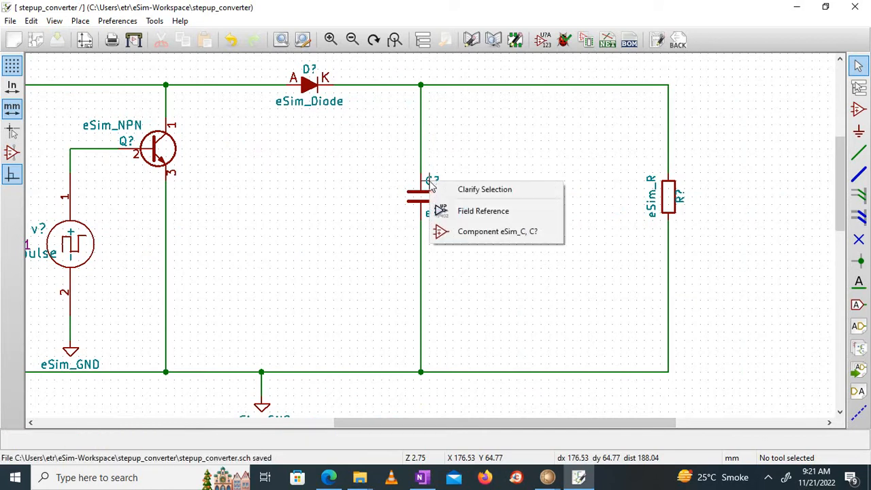
{"action": "left_click", "coordinate": [382, 211]}
{"action": "left_click", "coordinate": [432, 185]}
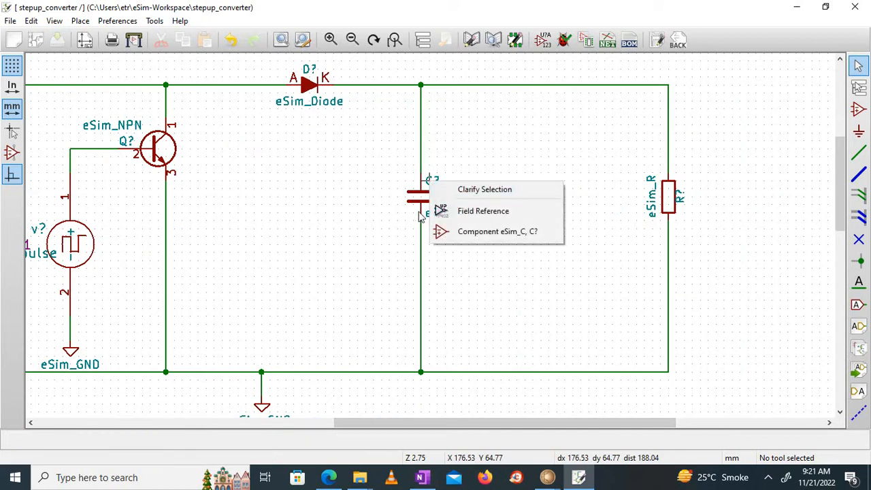
{"action": "left_click", "coordinate": [423, 217]}
{"action": "left_click", "coordinate": [432, 185]}
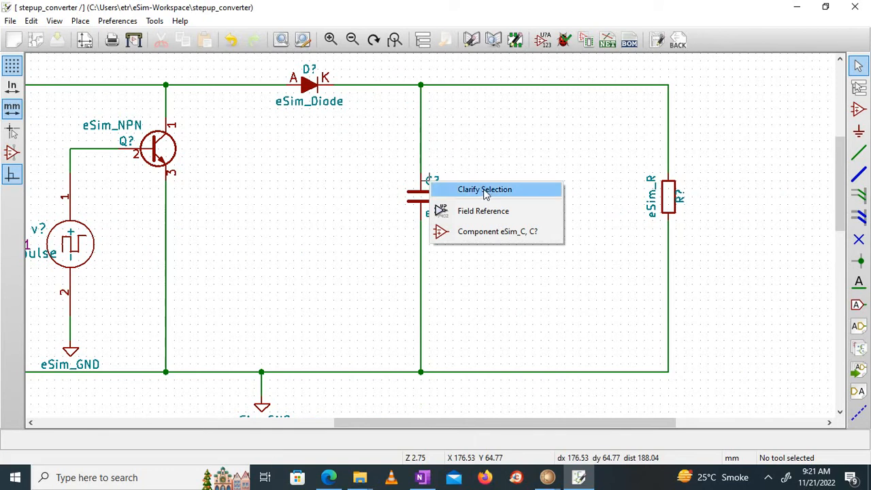
{"action": "right_click", "coordinate": [432, 182]}
{"action": "left_click", "coordinate": [429, 182]}
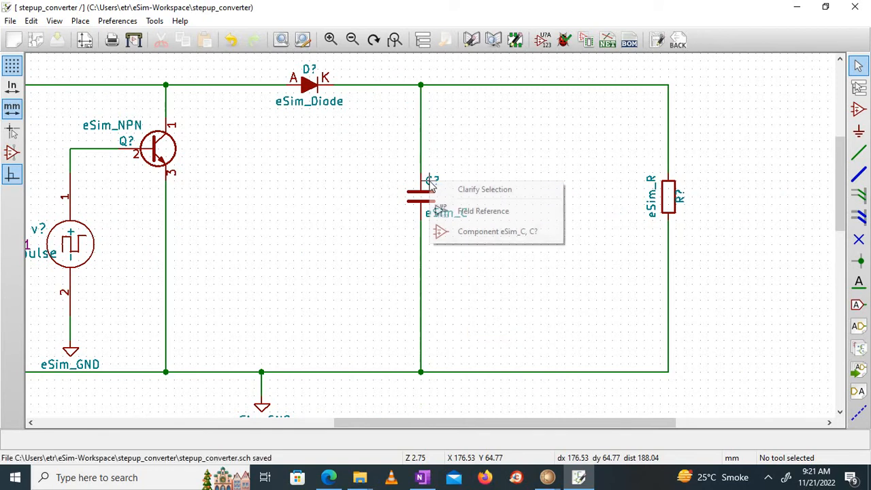
{"action": "left_click", "coordinate": [579, 477]}
{"action": "left_click", "coordinate": [431, 182]}
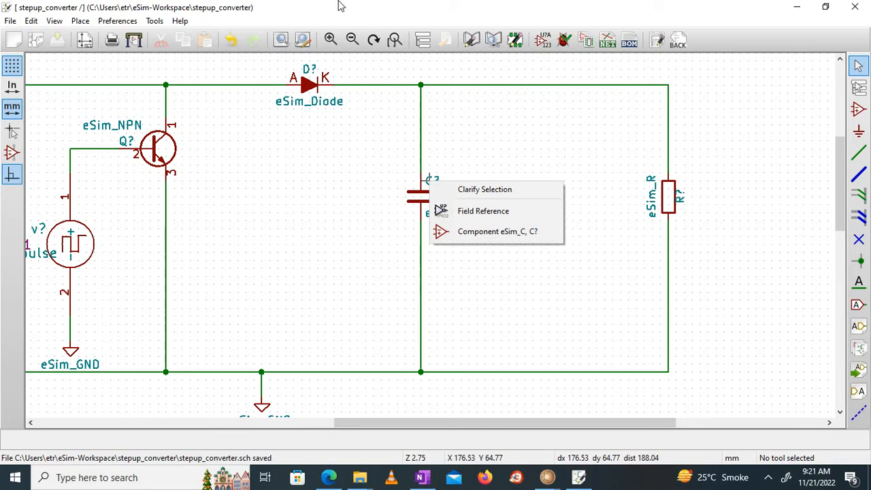
{"action": "left_click", "coordinate": [510, 233]}
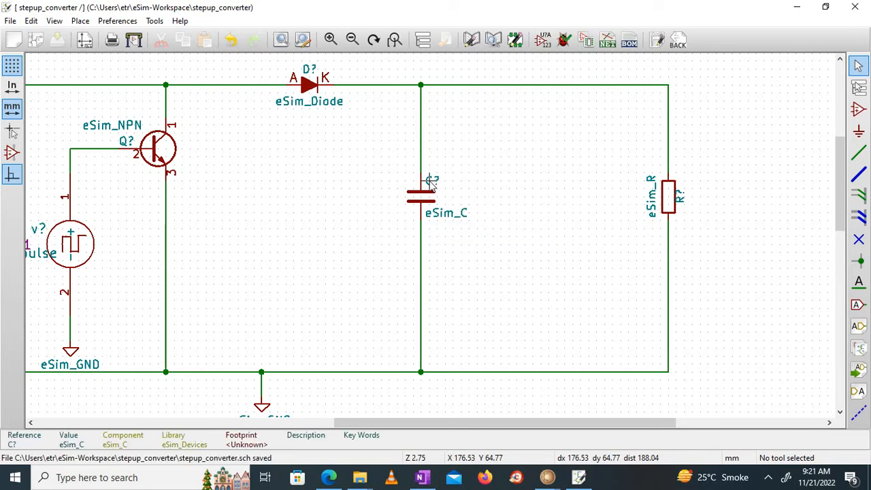
- Set the capacitor's value to 100u
{"action": "right_click", "coordinate": [441, 216]}
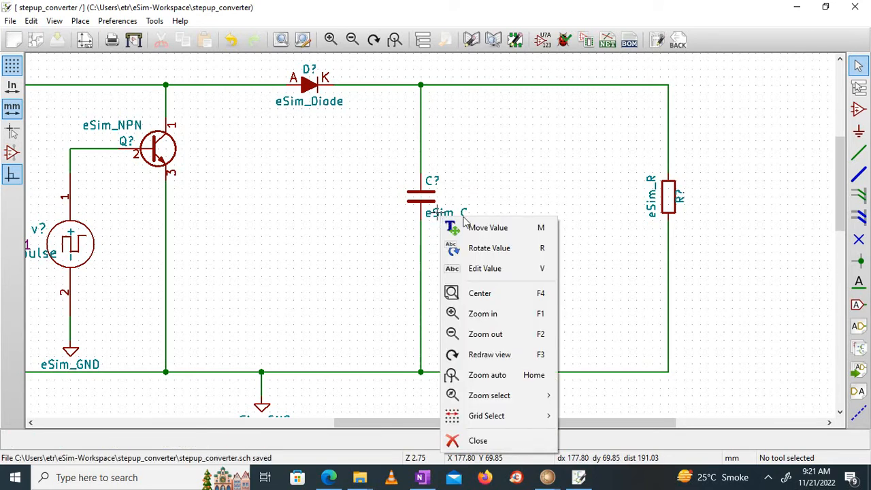
{"action": "left_click", "coordinate": [492, 269]}
{"action": "left_click_drag", "start_coordinate": [360, 199], "coordinate": [243, 198]}
{"action": "type", "text": "100u"}
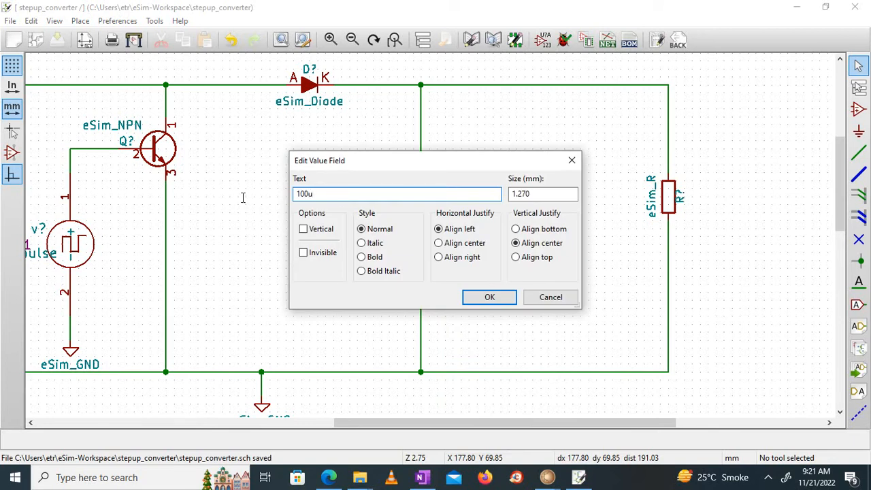
{"action": "key", "text": "Return"}
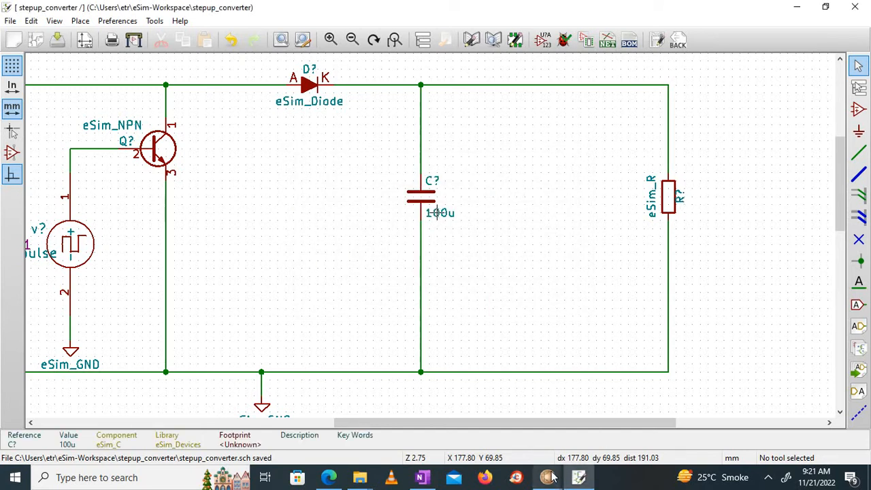
{"action": "mouse_move", "coordinate": [553, 476]}
{"action": "left_click", "coordinate": [580, 442]}
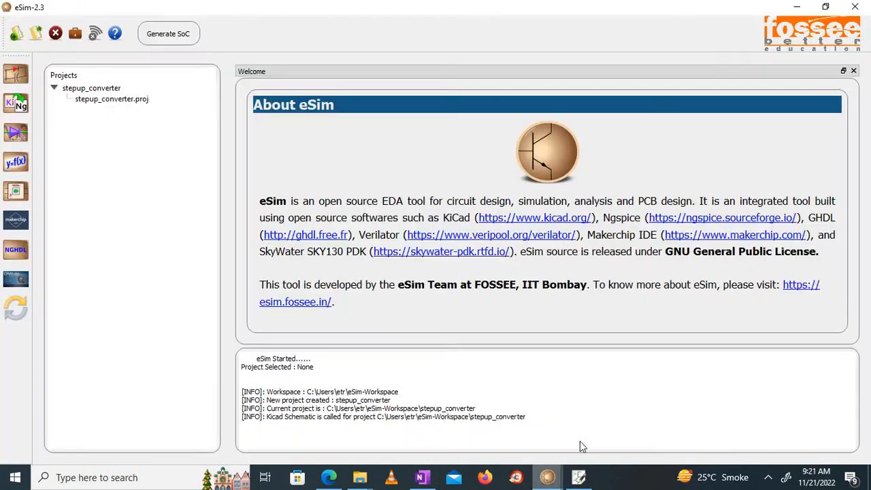
{"action": "left_click", "coordinate": [795, 8]}
{"action": "right_click", "coordinate": [679, 200]}
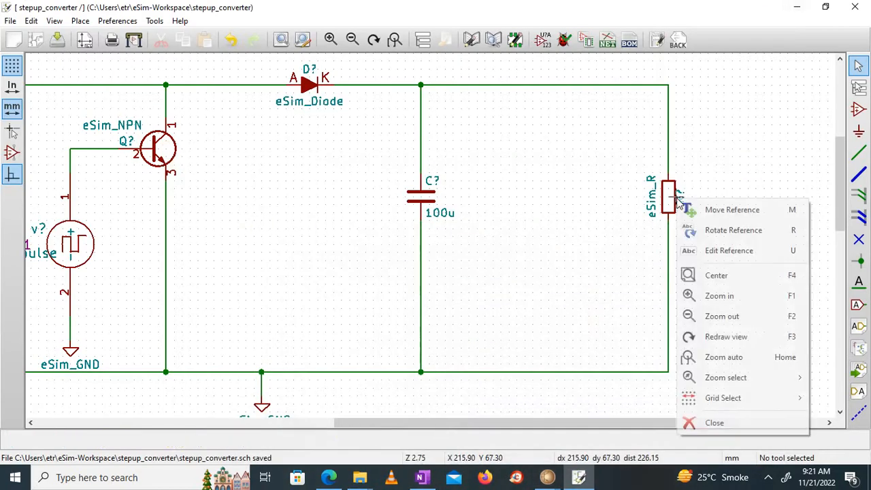
{"action": "left_click", "coordinate": [704, 251]}
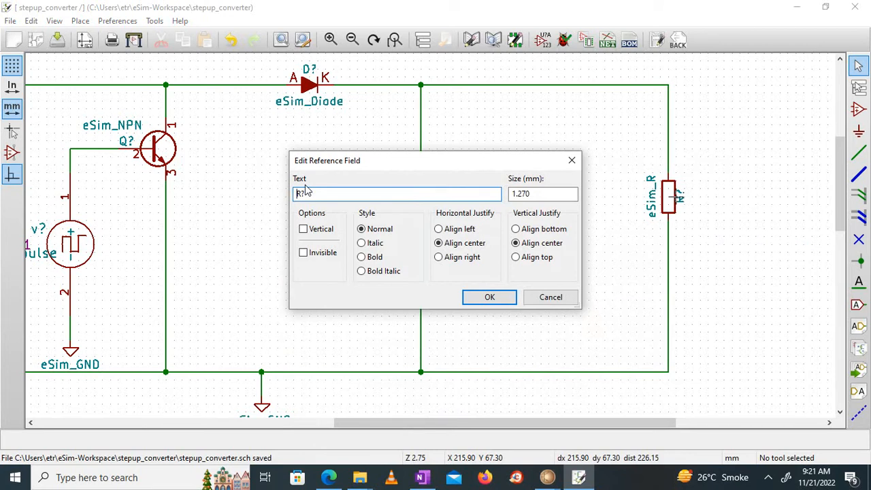
{"action": "left_click", "coordinate": [572, 161]}
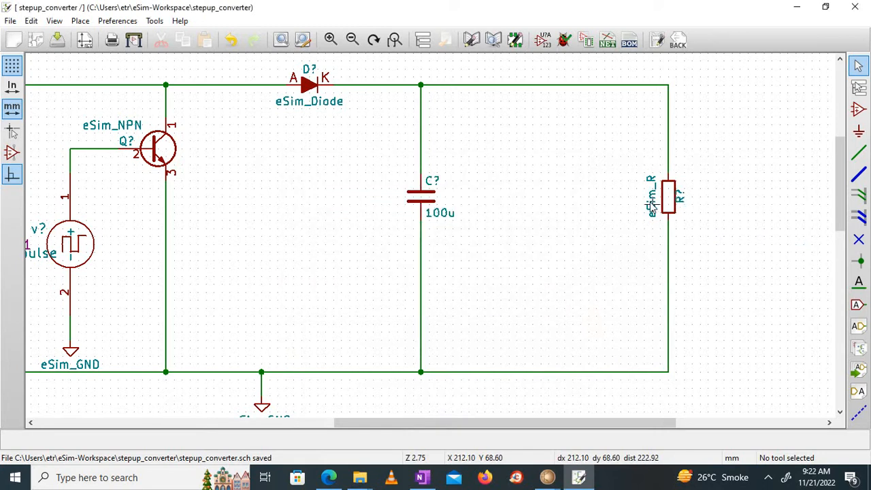
- Set the load resistor's value to 33
{"action": "right_click", "coordinate": [650, 207]}
{"action": "left_click", "coordinate": [683, 254]}
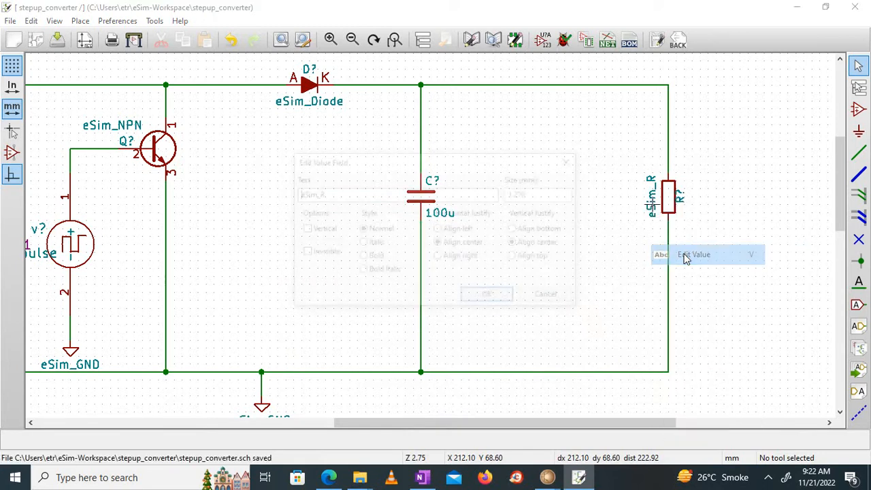
{"action": "key", "text": "BackSpace"}
{"action": "key", "text": "BackSpace"}
{"action": "key", "text": "BackSpace"}
{"action": "key", "text": "BackSpace"}
{"action": "key", "text": "BackSpace"}
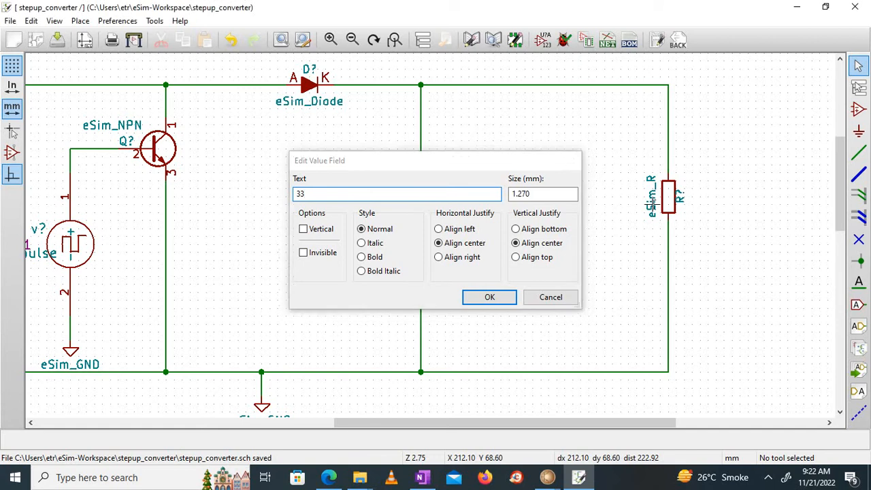
{"action": "key", "text": "Return"}
- Start the global label command for labelling the DC source side of the circuit
{"action": "left_click_drag", "start_coordinate": [530, 422], "coordinate": [390, 433]}
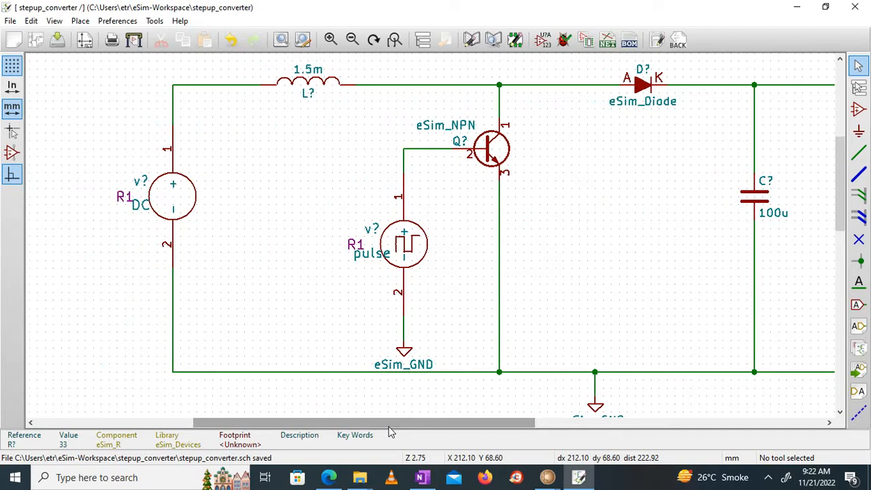
{"action": "left_click_drag", "start_coordinate": [841, 194], "coordinate": [841, 176]}
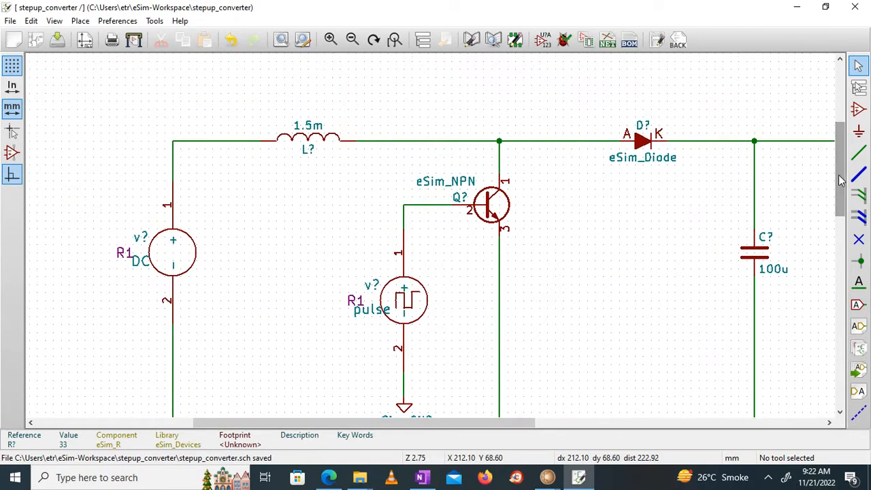
{"action": "left_click", "coordinate": [860, 306]}
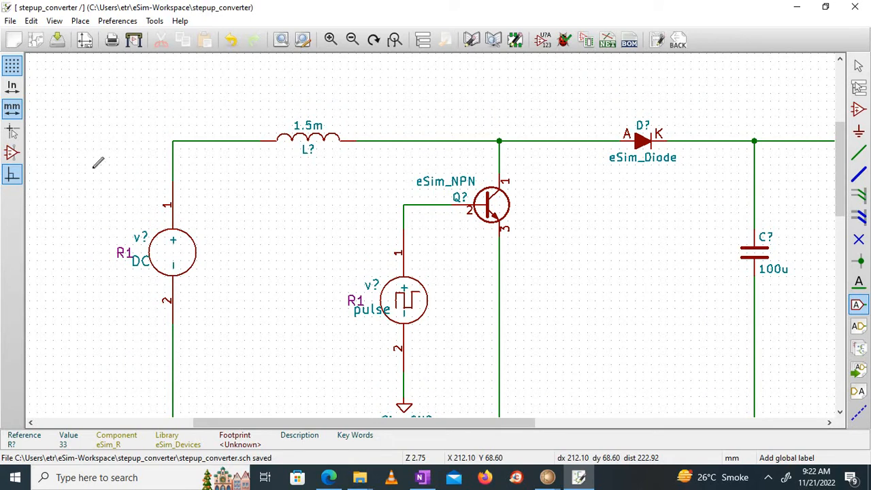
{"action": "left_click", "coordinate": [859, 282]}
{"action": "left_click", "coordinate": [859, 305]}
- Switch to the eSim main window, refresh the stepup_converter project, and return to the schematic
{"action": "left_click", "coordinate": [548, 477]}
{"action": "left_click", "coordinate": [594, 436]}
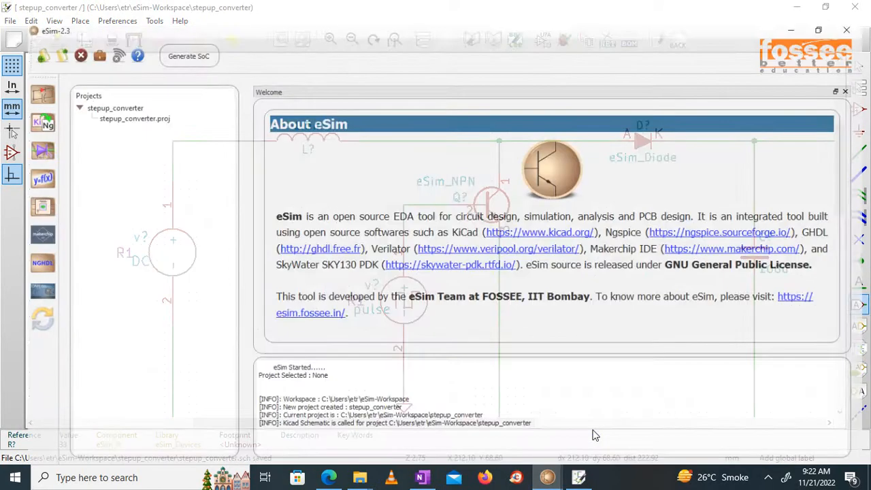
{"action": "left_click", "coordinate": [89, 87]}
{"action": "right_click", "coordinate": [91, 88]}
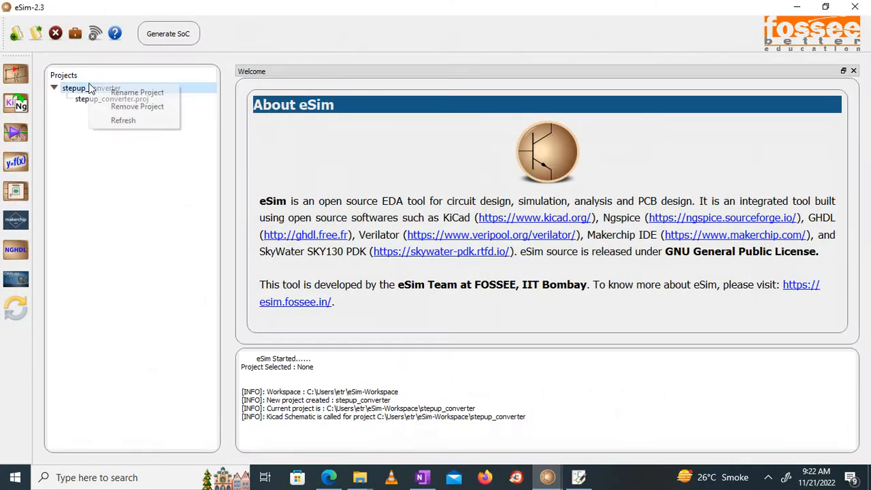
{"action": "left_click", "coordinate": [123, 120]}
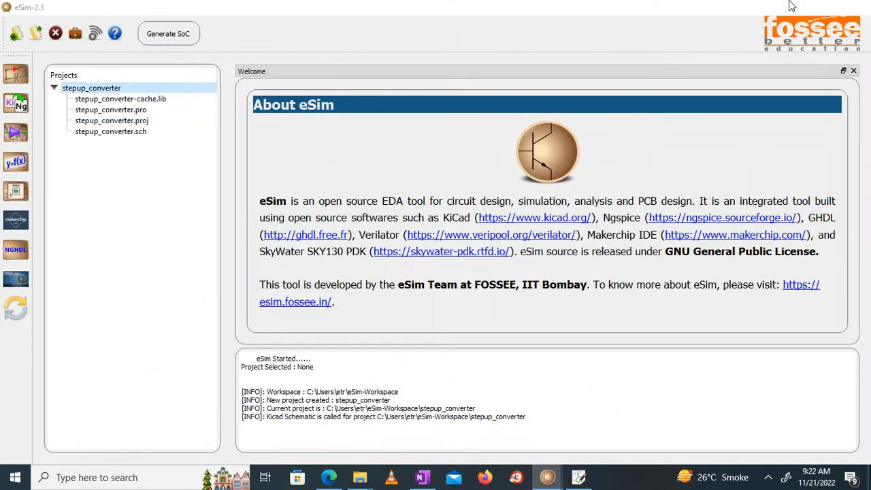
{"action": "left_click", "coordinate": [795, 7]}
{"action": "left_click", "coordinate": [101, 163]}
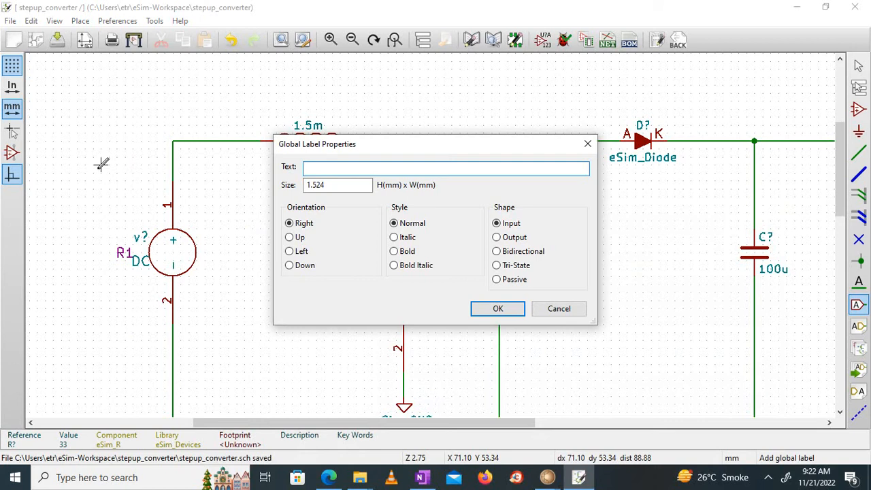
{"action": "left_click_drag", "start_coordinate": [341, 147], "coordinate": [279, 146]}
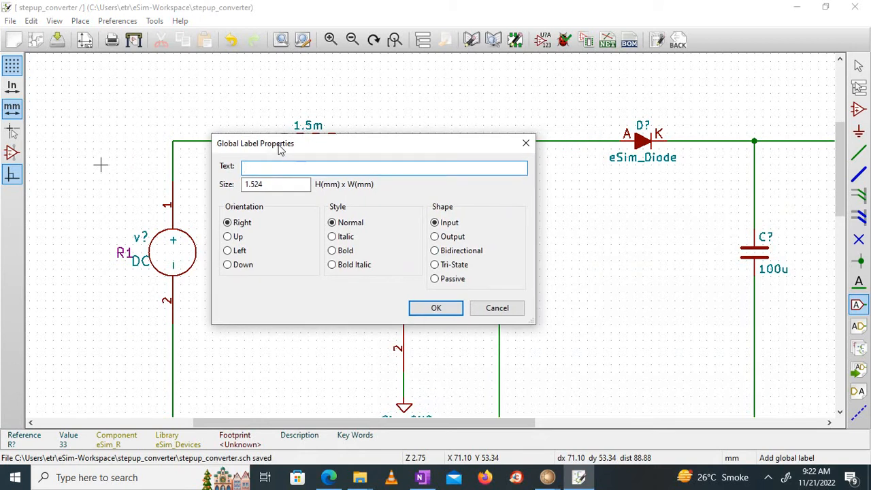
{"action": "left_click", "coordinate": [498, 307]}
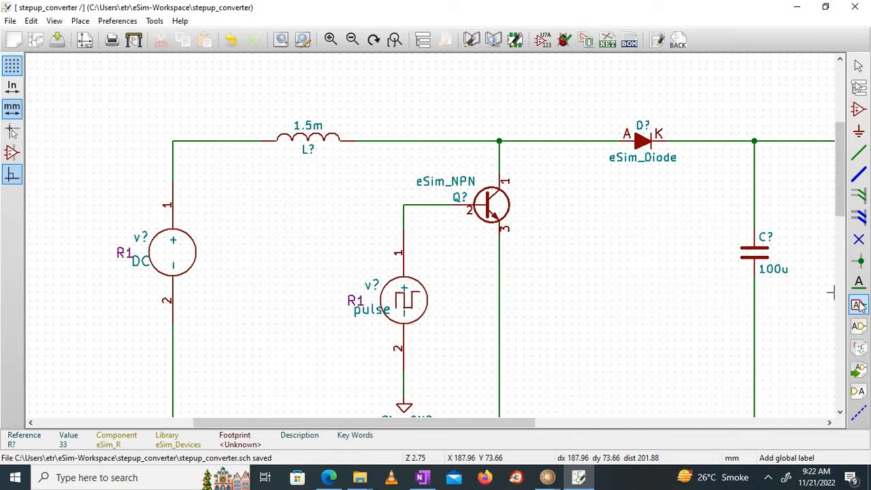
- Place a global label "in" with Input shape beside the DC source and wire it to the source's upper pin
{"action": "left_click", "coordinate": [93, 164]}
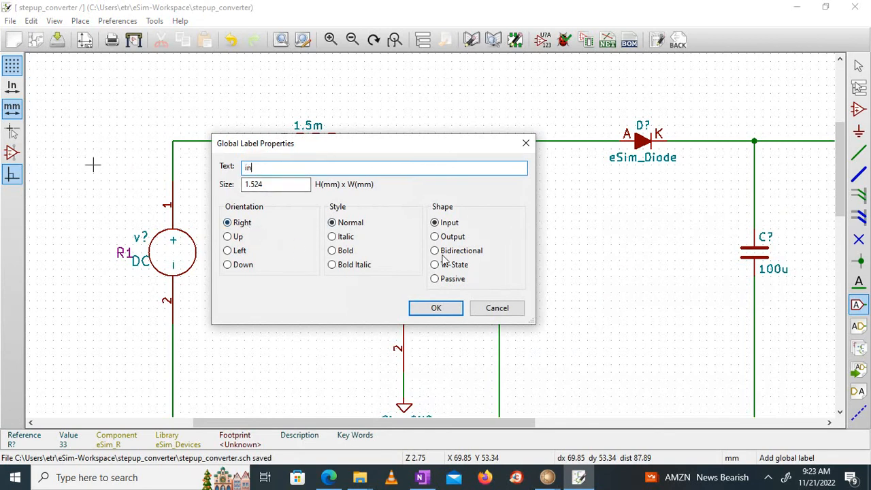
{"action": "left_click", "coordinate": [433, 308]}
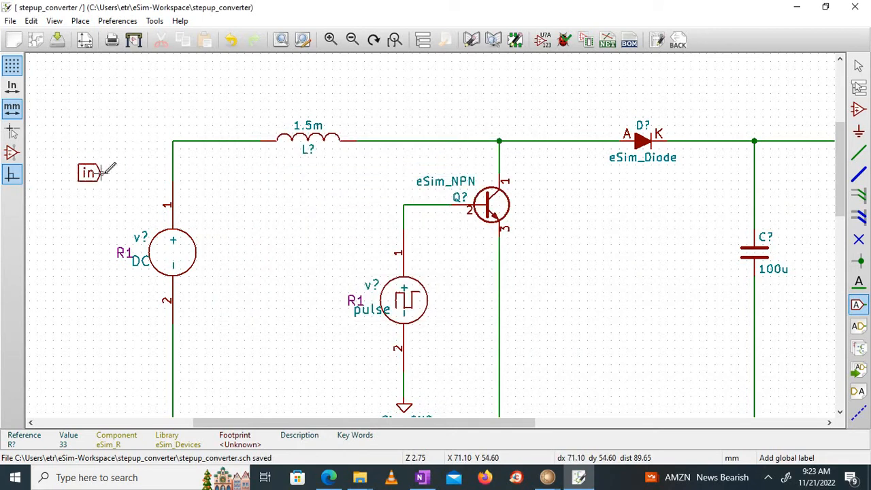
{"action": "left_click", "coordinate": [102, 172]}
{"action": "left_click", "coordinate": [858, 153]}
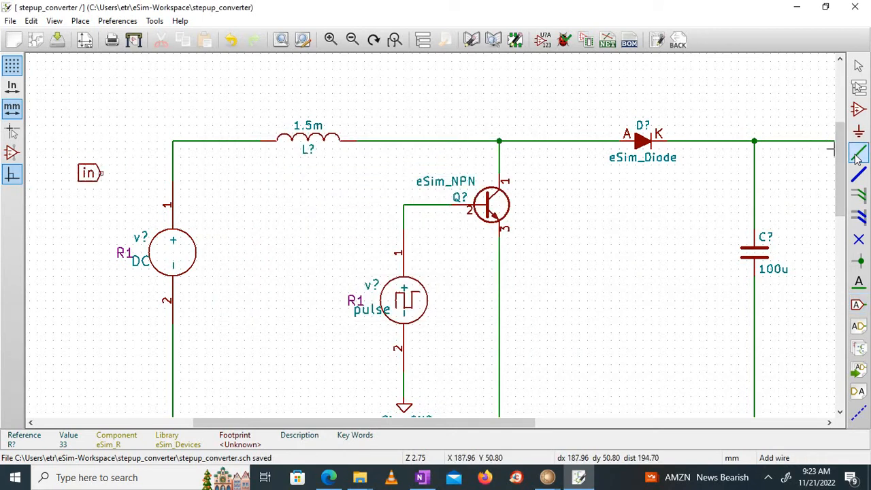
{"action": "left_click", "coordinate": [102, 173]}
{"action": "left_click", "coordinate": [173, 173]}
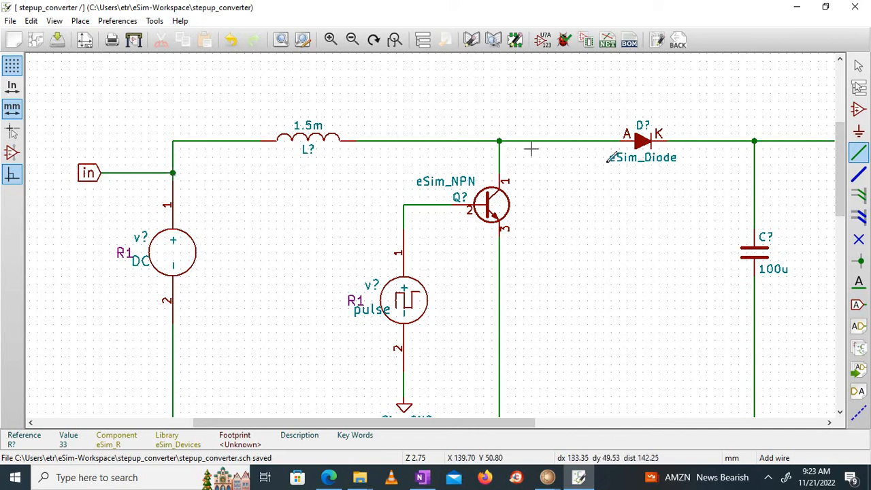
- Place a plot_v1 component from the eSim_Plot library just above the "in" label
{"action": "left_click", "coordinate": [859, 110]}
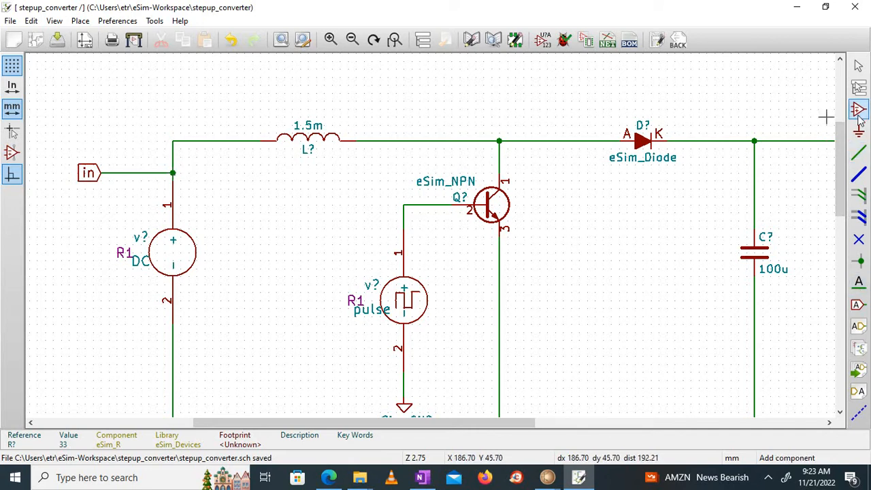
{"action": "left_click", "coordinate": [149, 145]}
{"action": "type", "text": "p"}
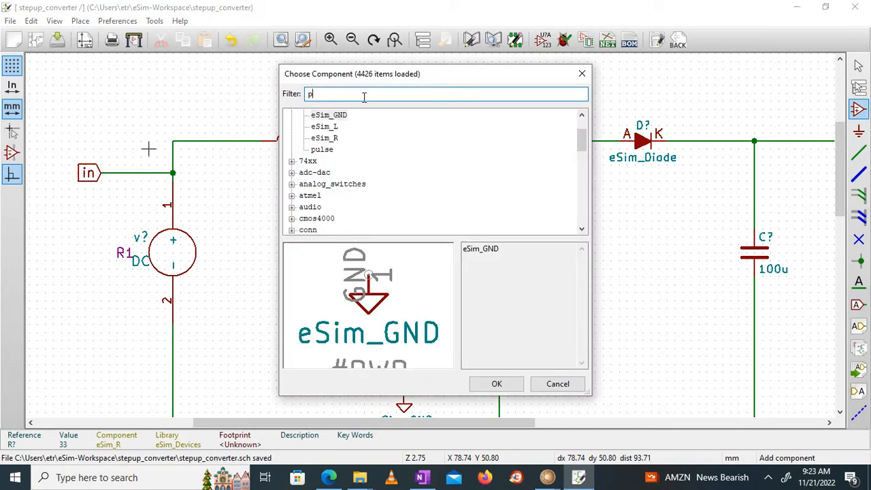
{"action": "type", "text": "lot"}
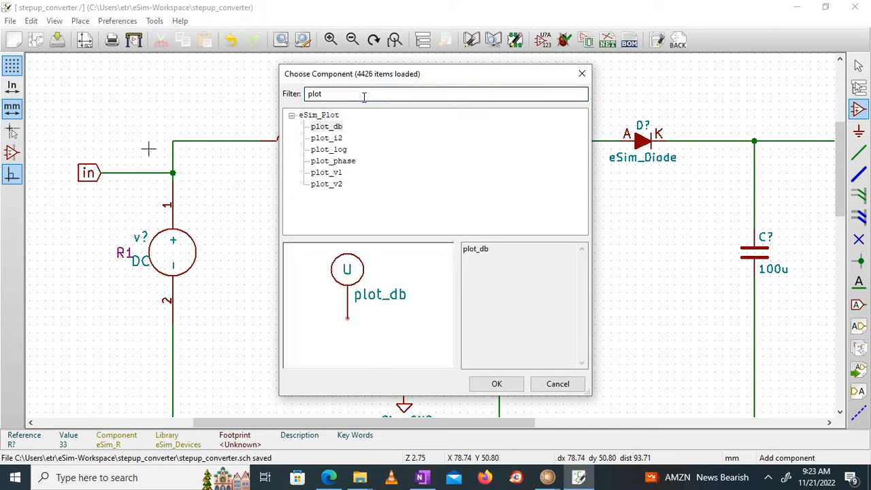
{"action": "type", "text": "v"}
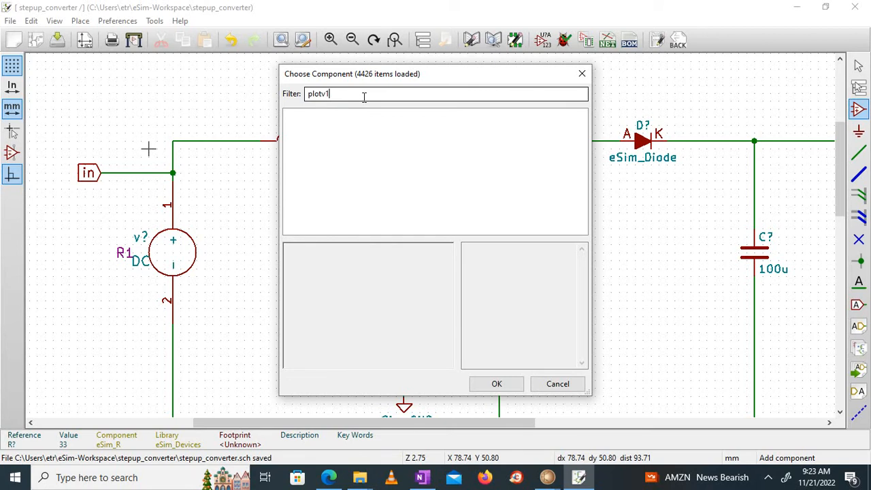
{"action": "key", "text": "BackSpace"}
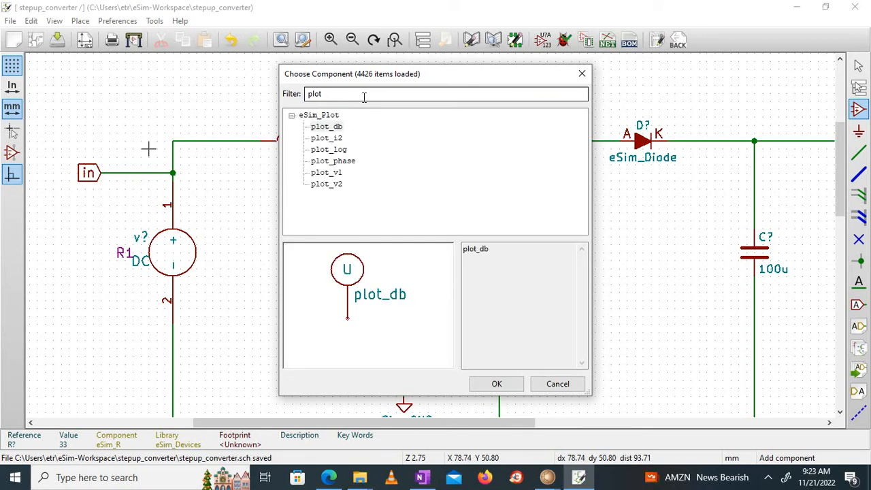
{"action": "left_click", "coordinate": [335, 173]}
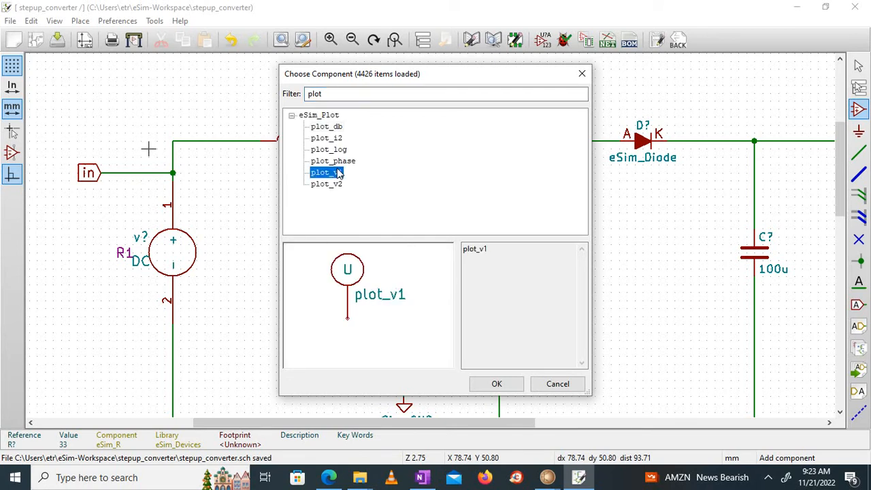
{"action": "left_click", "coordinate": [497, 383]}
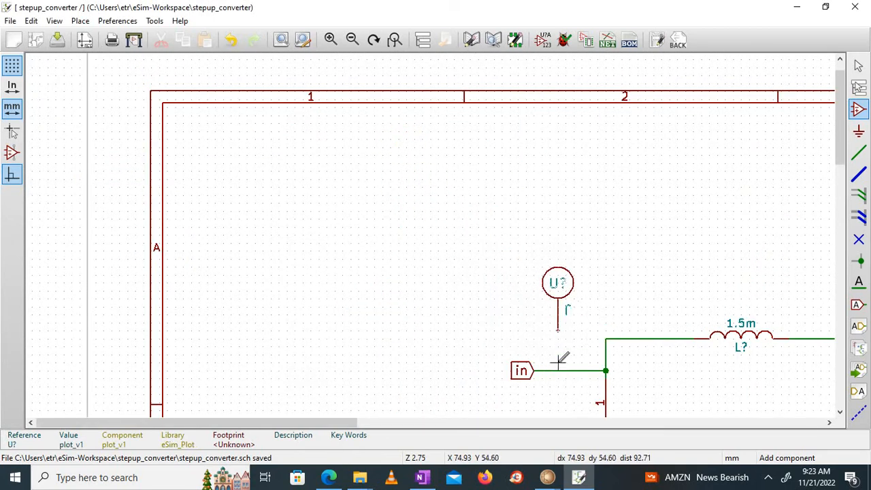
{"action": "left_click", "coordinate": [551, 370]}
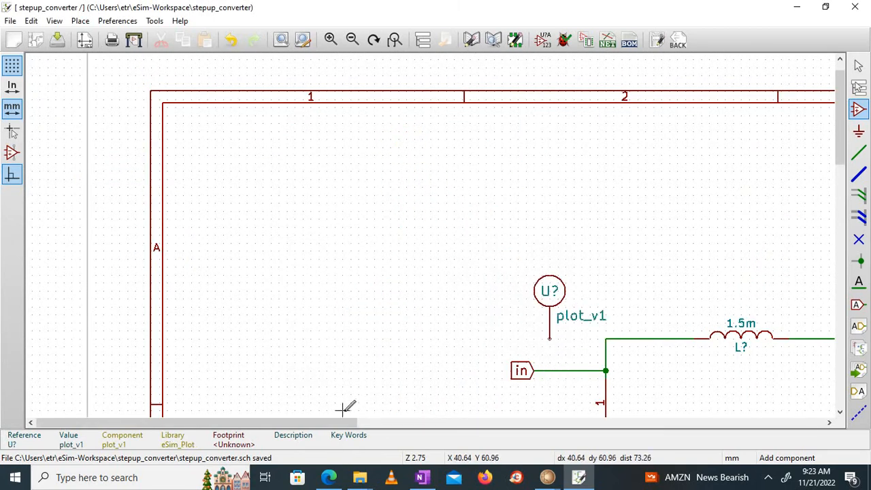
- Wire the plot_v1 probe's pin to the vertical wire between the DC source and the inductor
{"action": "left_click_drag", "start_coordinate": [335, 423], "coordinate": [513, 422]}
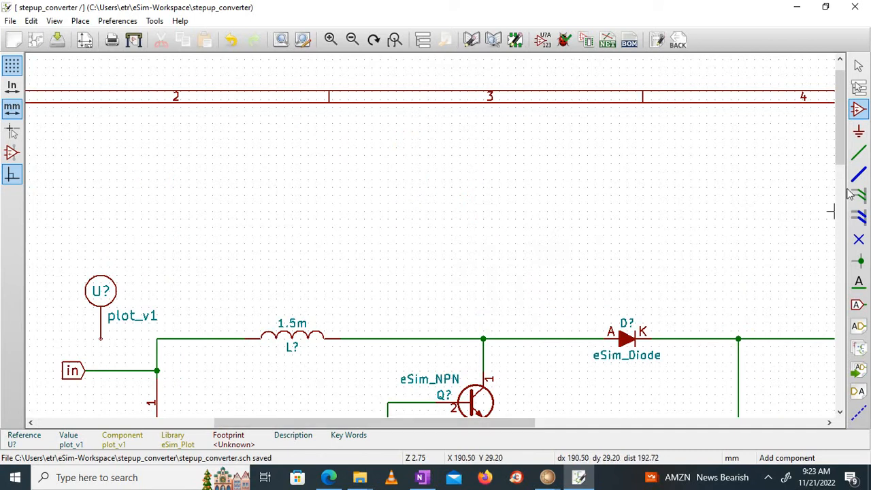
{"action": "left_click_drag", "start_coordinate": [842, 142], "coordinate": [842, 193]}
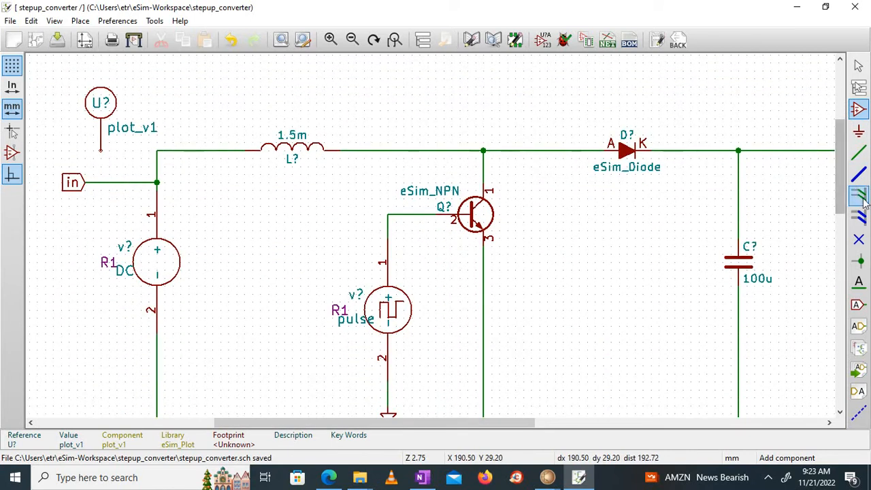
{"action": "left_click", "coordinate": [859, 154]}
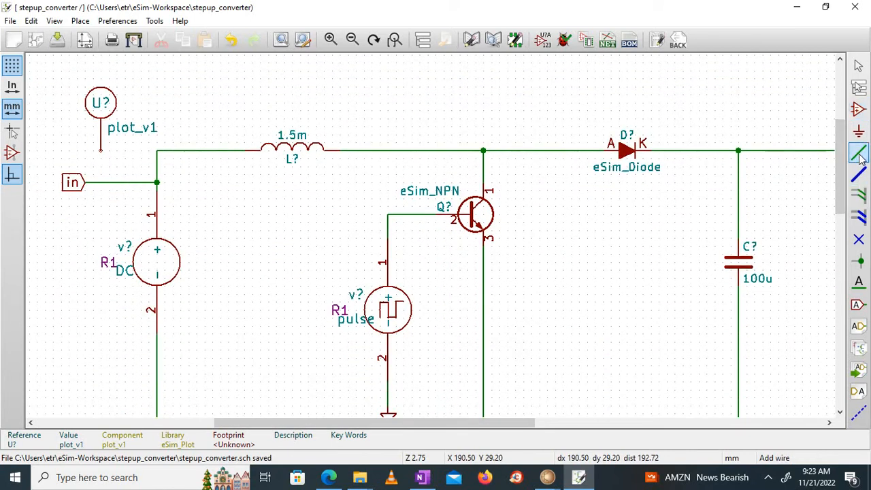
{"action": "left_click", "coordinate": [100, 150]}
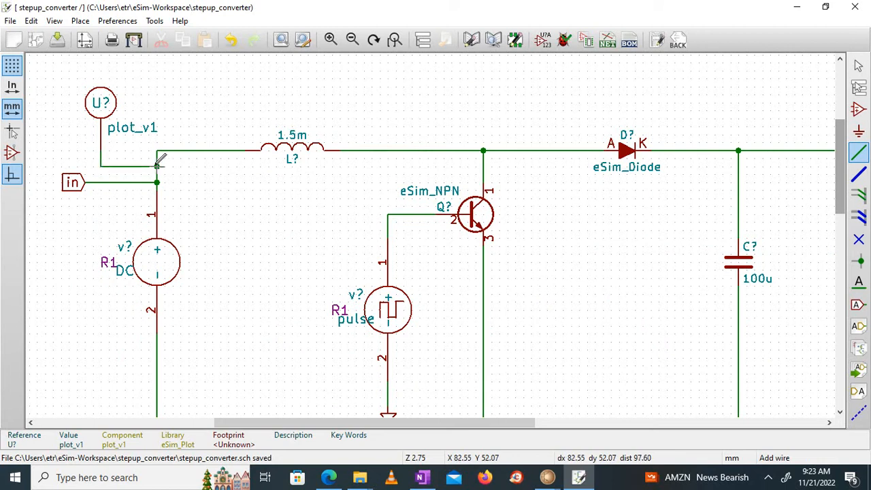
{"action": "left_click_drag", "start_coordinate": [321, 423], "coordinate": [485, 427]}
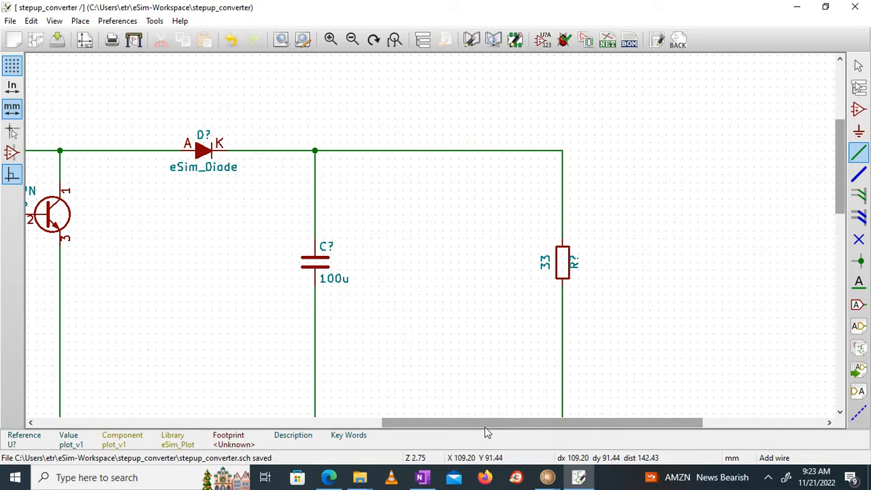
- Place a global label "pulse" with Input shape between the DC source and the pulse source
{"action": "left_click_drag", "start_coordinate": [478, 423], "coordinate": [329, 428]}
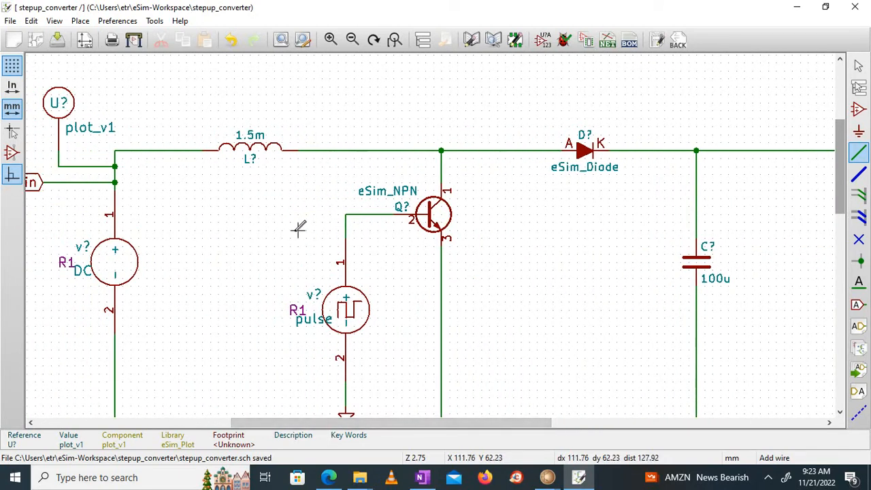
{"action": "right_click", "coordinate": [219, 236]}
{"action": "left_click", "coordinate": [249, 235]}
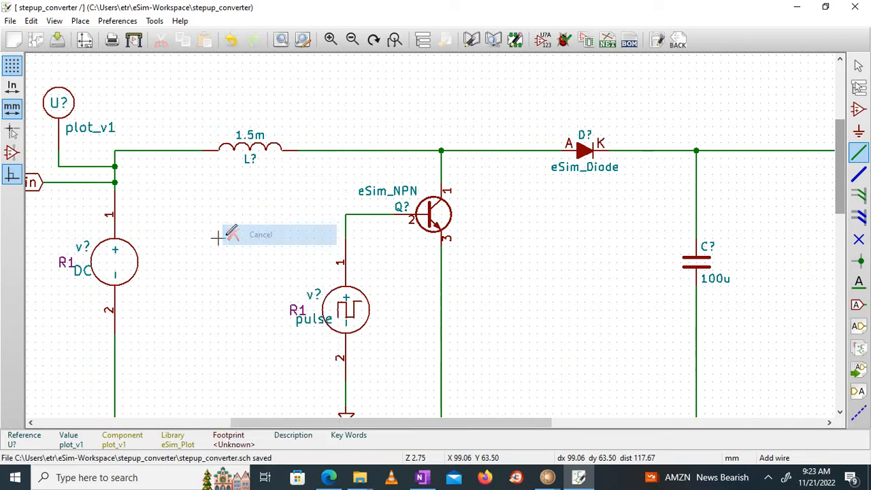
{"action": "left_click", "coordinate": [858, 305]}
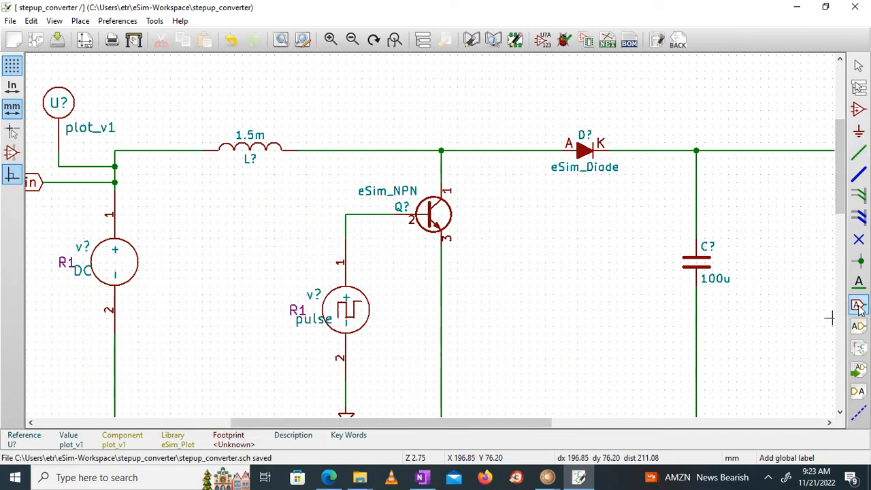
{"action": "left_click", "coordinate": [186, 237]}
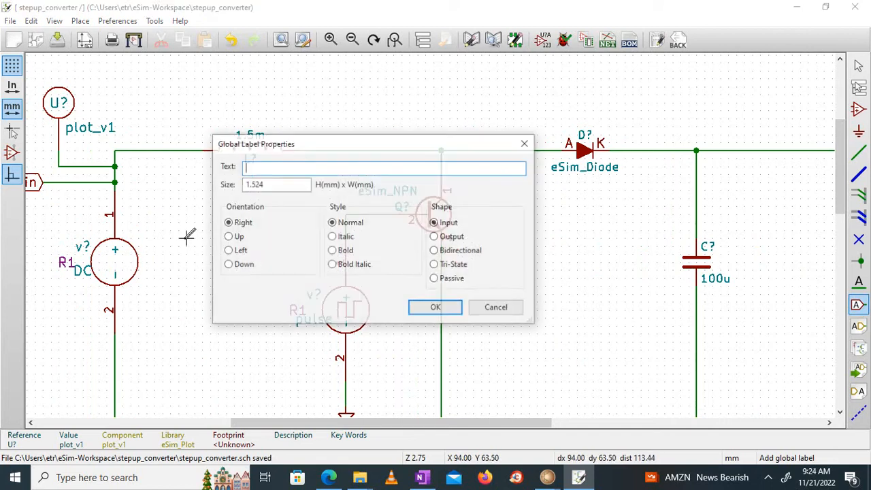
{"action": "type", "text": "pul"}
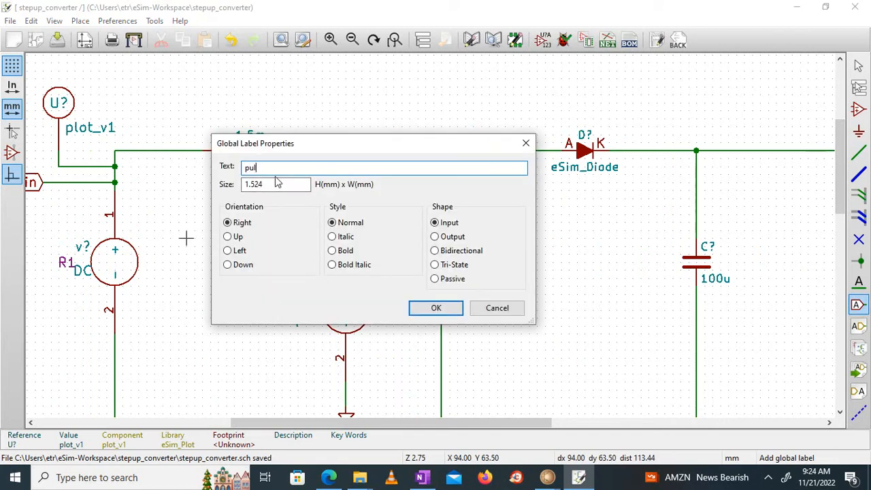
{"action": "type", "text": "se"}
{"action": "left_click", "coordinate": [433, 312]}
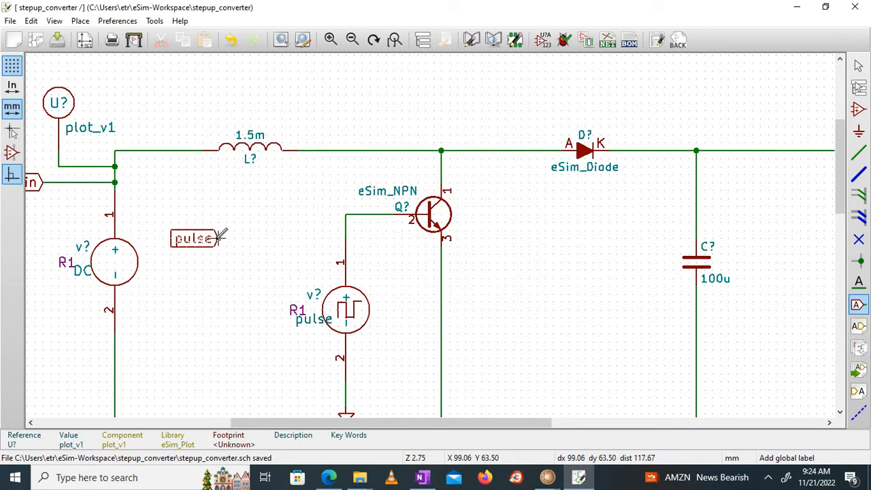
{"action": "left_click", "coordinate": [219, 237]}
- Wire the "pulse" label to the line joining the pulse source's upper pin and the transistor base
{"action": "left_click", "coordinate": [859, 153]}
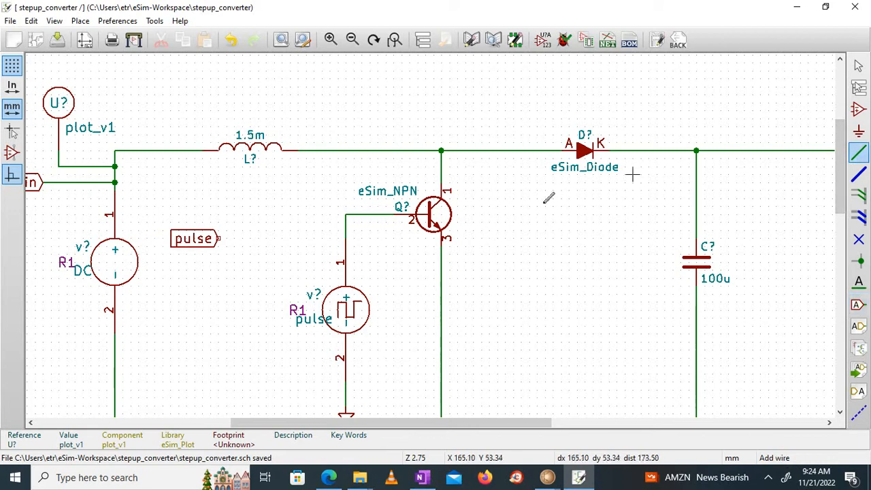
{"action": "left_click", "coordinate": [219, 237]}
{"action": "left_click", "coordinate": [314, 230]}
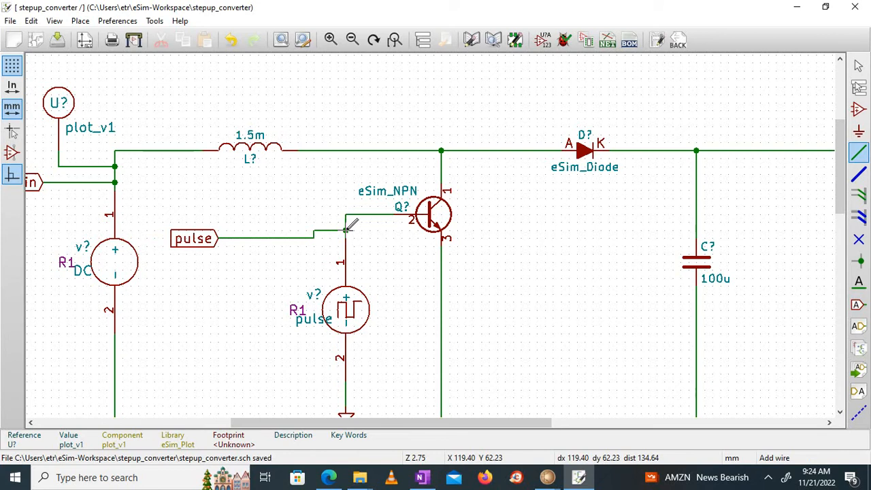
{"action": "left_click", "coordinate": [346, 230]}
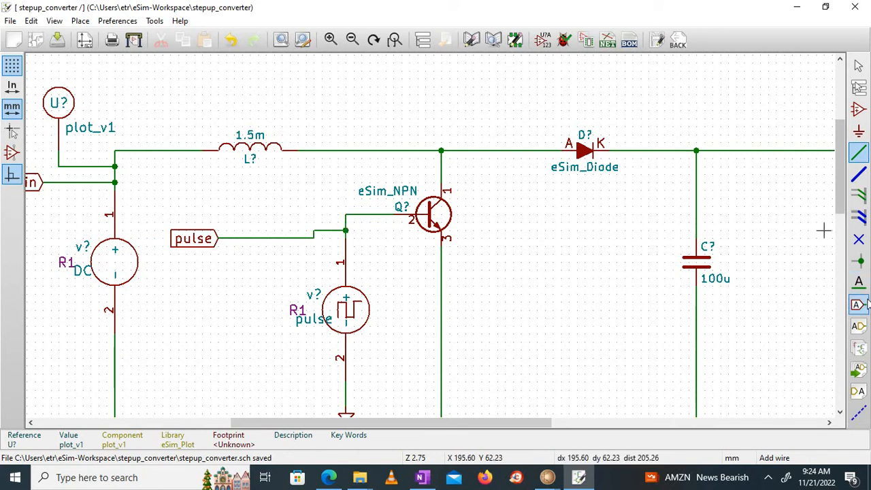
- Place a plot_v1 component from the eSim_Plot library just above the "pulse" label's wire
{"action": "left_click", "coordinate": [859, 110]}
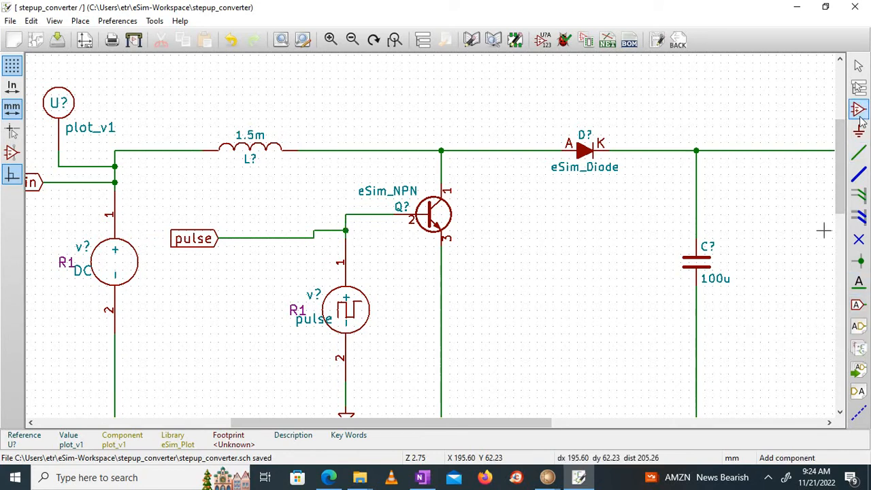
{"action": "left_click", "coordinate": [258, 197]}
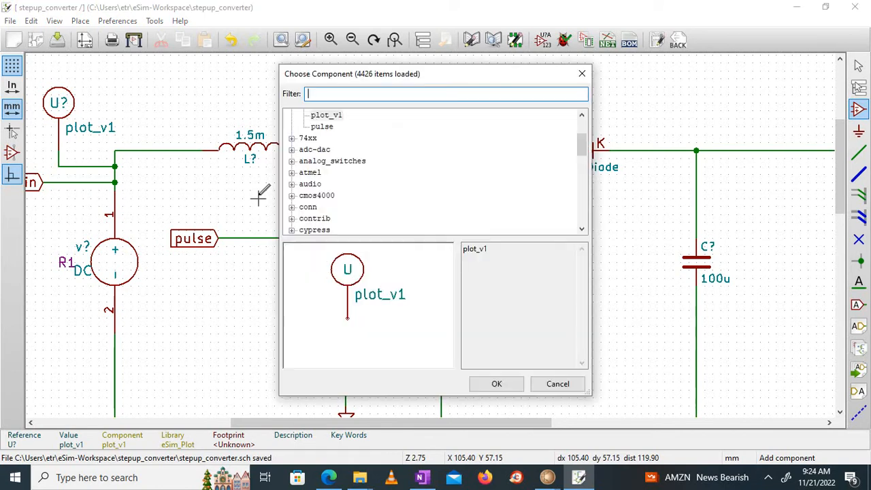
{"action": "left_click", "coordinate": [335, 116]}
{"action": "left_click", "coordinate": [512, 386]}
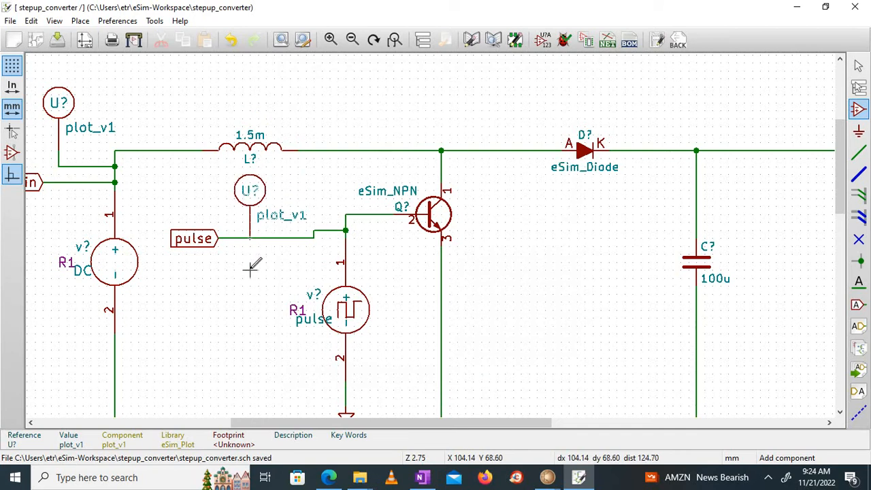
{"action": "left_click", "coordinate": [276, 259]}
- Wire the new plot_v1 probe's pin down to the "pulse" label's wire
{"action": "left_click", "coordinate": [859, 152]}
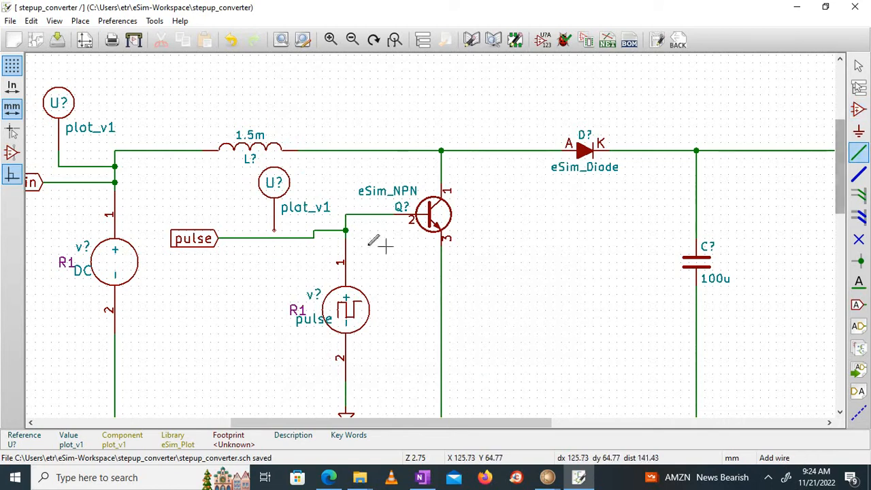
{"action": "left_click", "coordinate": [274, 231]}
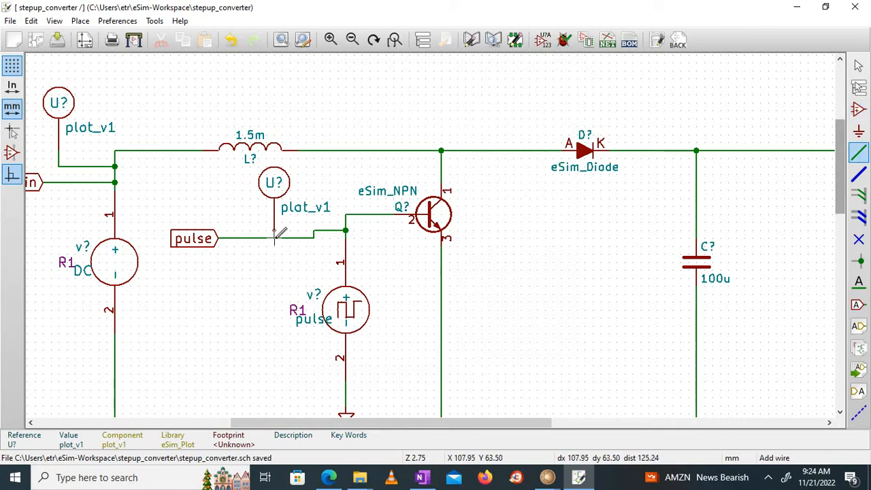
{"action": "left_click", "coordinate": [274, 238]}
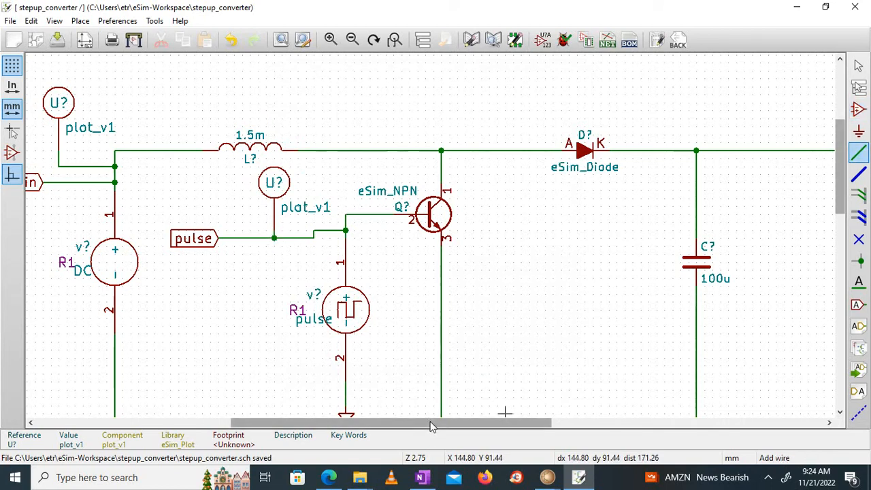
- Place a global label "out" with Output shape near the 33 ohm load resistor
{"action": "left_click_drag", "start_coordinate": [429, 424], "coordinate": [564, 432]}
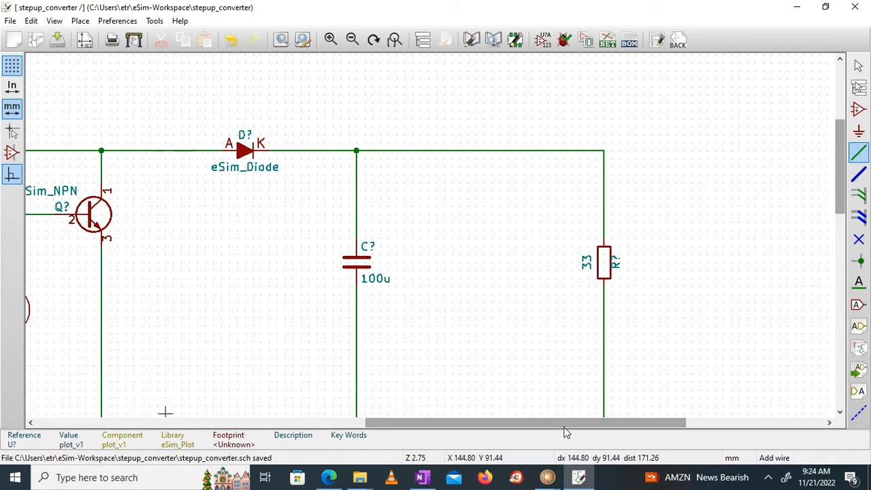
{"action": "left_click", "coordinate": [858, 305]}
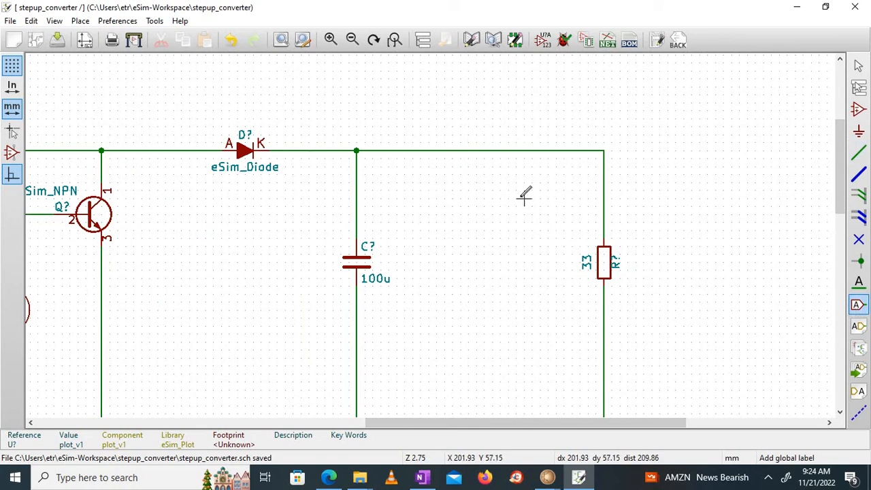
{"action": "left_click", "coordinate": [643, 198]}
{"action": "left_click", "coordinate": [435, 237]}
{"action": "left_click", "coordinate": [283, 172]}
{"action": "type", "text": "out"}
{"action": "left_click", "coordinate": [434, 310]}
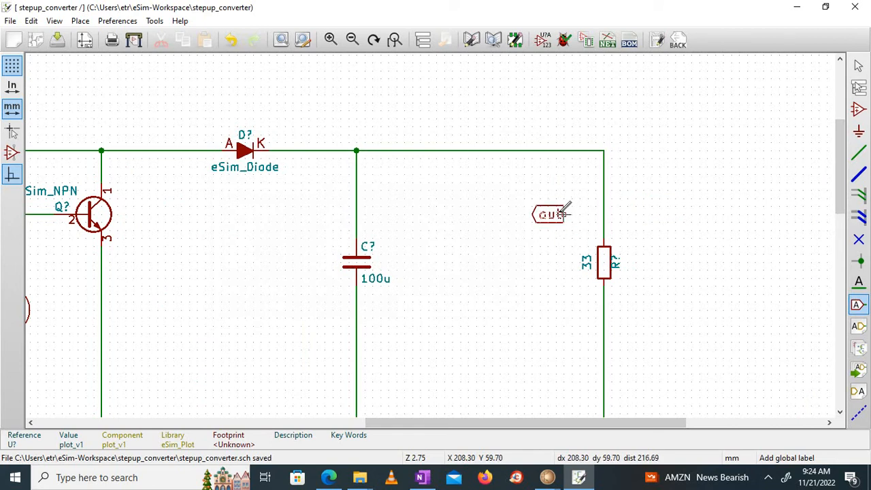
{"action": "left_click", "coordinate": [563, 212]}
- Set the "out" label's orientation to Left and move it to the outer side of the load resistor
{"action": "right_click", "coordinate": [556, 219]}
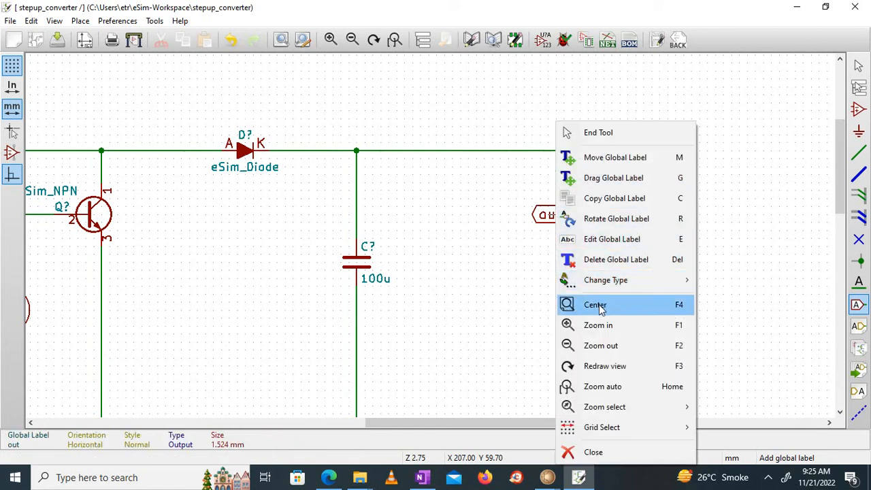
{"action": "left_click", "coordinate": [612, 239]}
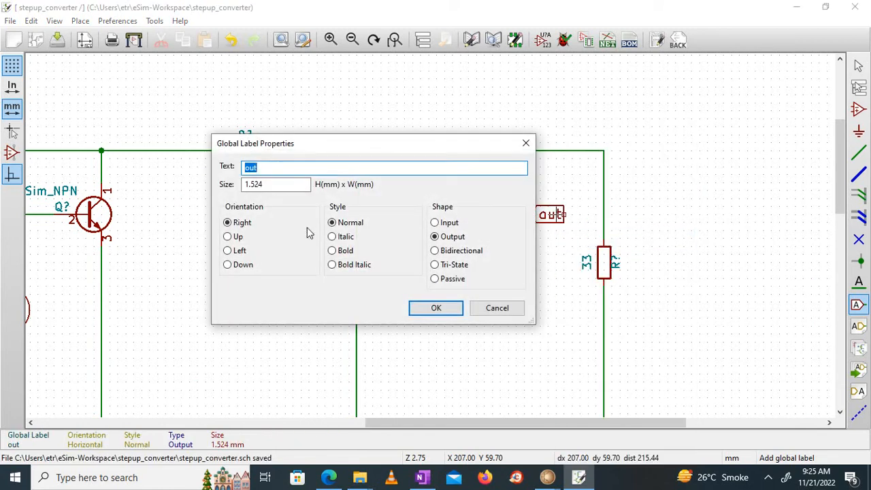
{"action": "left_click", "coordinate": [239, 250]}
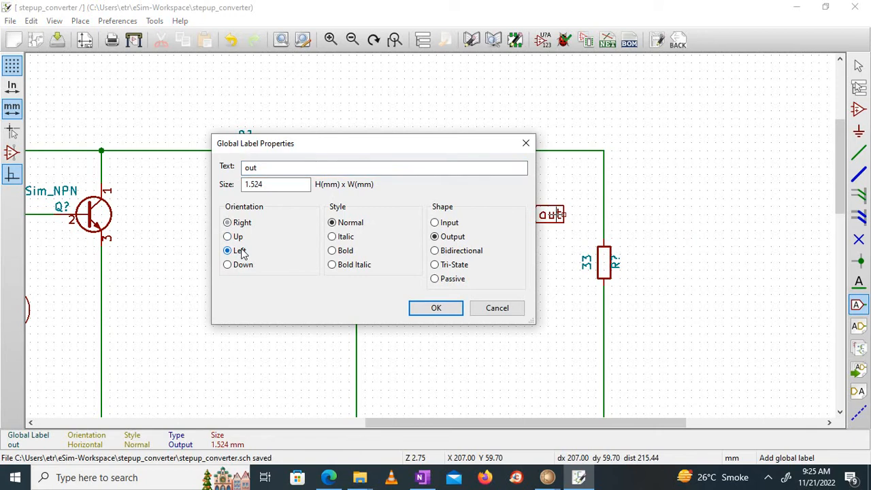
{"action": "left_click", "coordinate": [420, 308]}
{"action": "right_click", "coordinate": [583, 212]}
{"action": "left_click", "coordinate": [615, 176]}
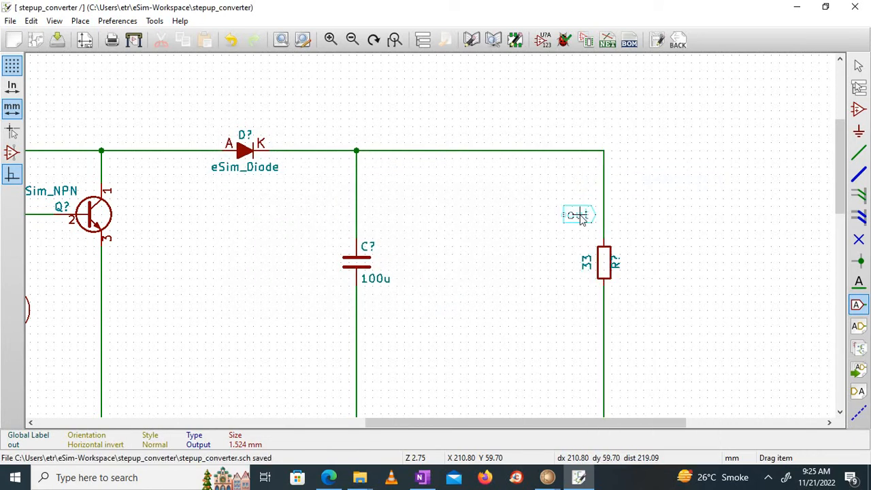
{"action": "left_click", "coordinate": [658, 215]}
- Wire the "out" label to the vertical wire just above the load resistor
{"action": "left_click", "coordinate": [859, 153]}
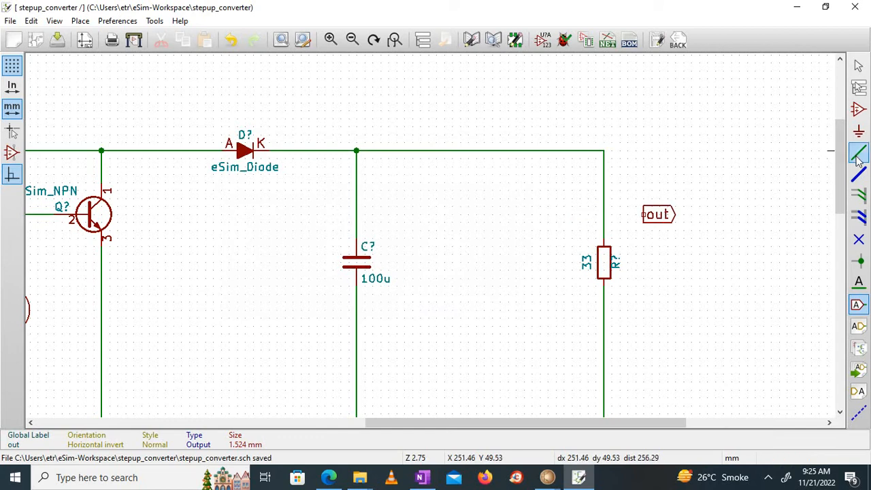
{"action": "left_click", "coordinate": [644, 215]}
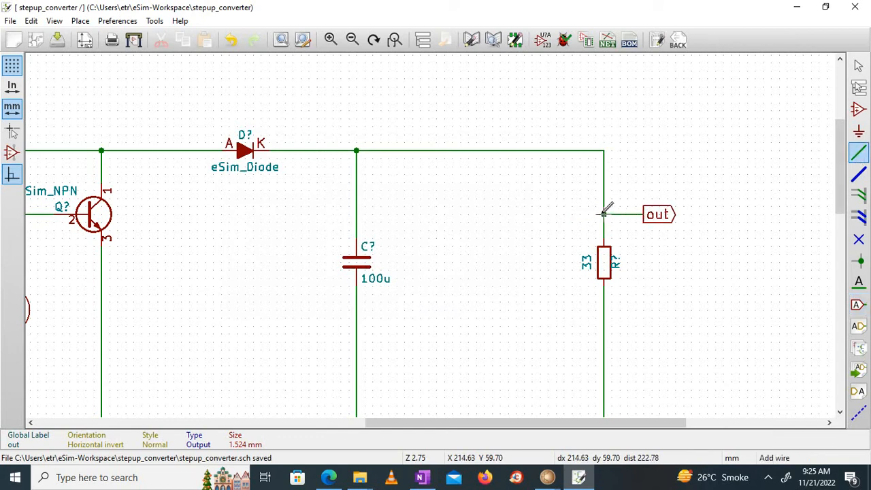
{"action": "left_click", "coordinate": [604, 214]}
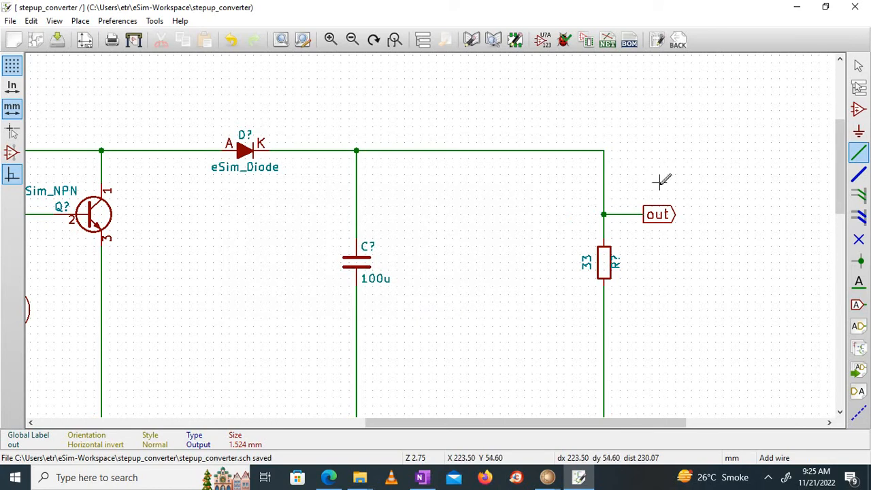
{"action": "left_click", "coordinate": [859, 304]}
{"action": "left_click", "coordinate": [659, 179]}
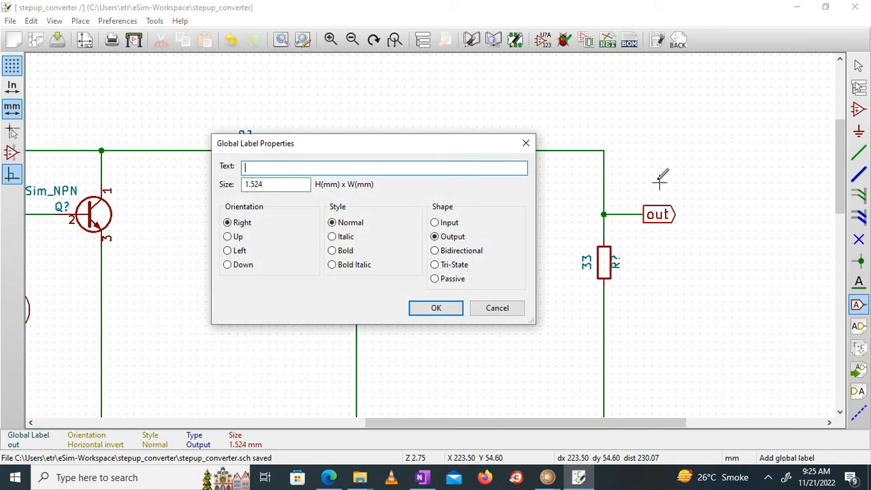
{"action": "left_click", "coordinate": [525, 143]}
- Place a plot_v1 component from the eSim_Plot library above the "out" label and activate wire drawing
{"action": "left_click", "coordinate": [857, 111]}
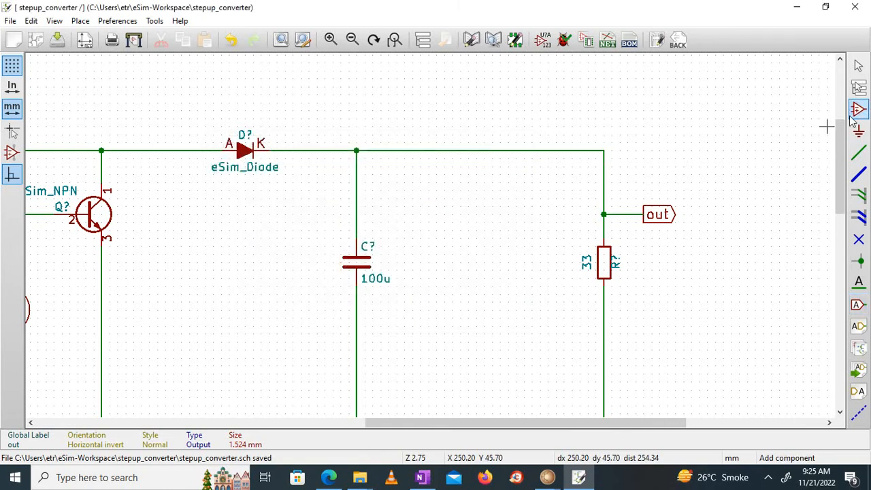
{"action": "left_click", "coordinate": [669, 174]}
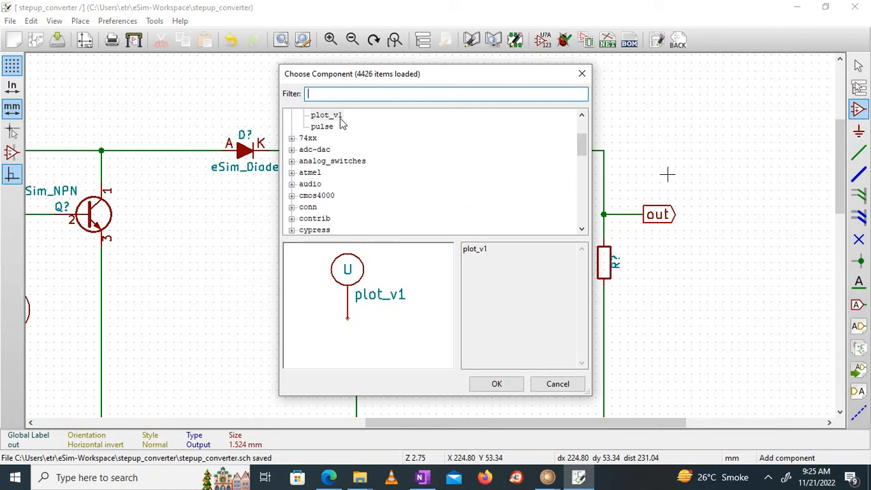
{"action": "left_click", "coordinate": [334, 116]}
{"action": "left_click", "coordinate": [497, 383]}
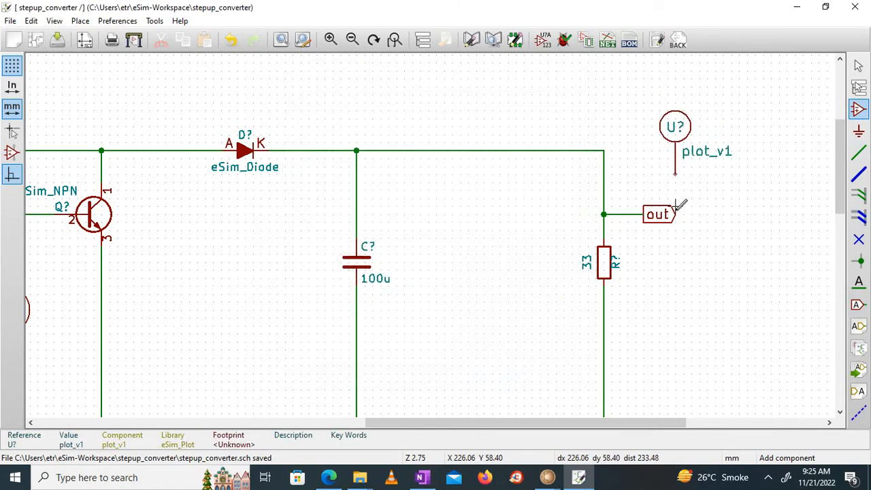
{"action": "left_click", "coordinate": [858, 153]}
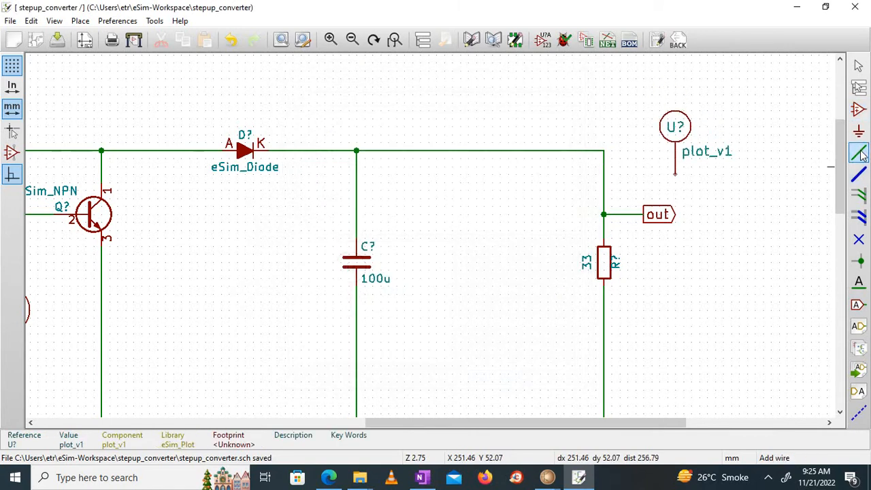
{"action": "left_click", "coordinate": [604, 190]}
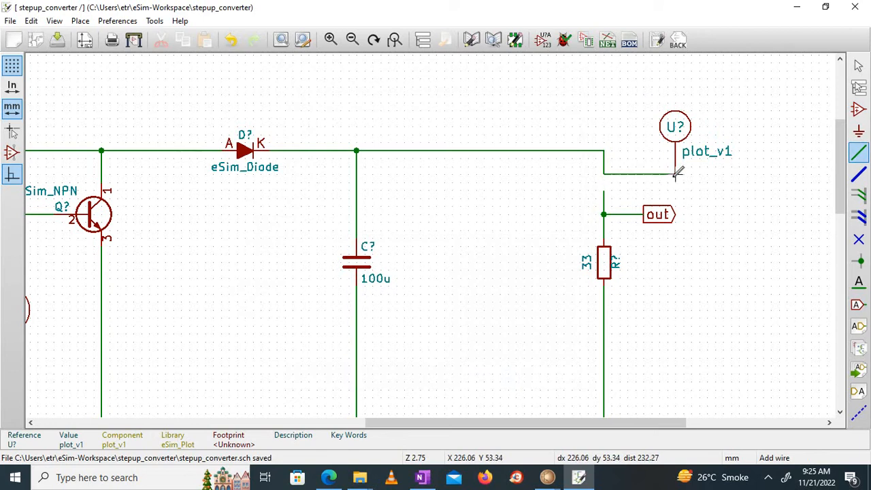
{"action": "right_click", "coordinate": [675, 174]}
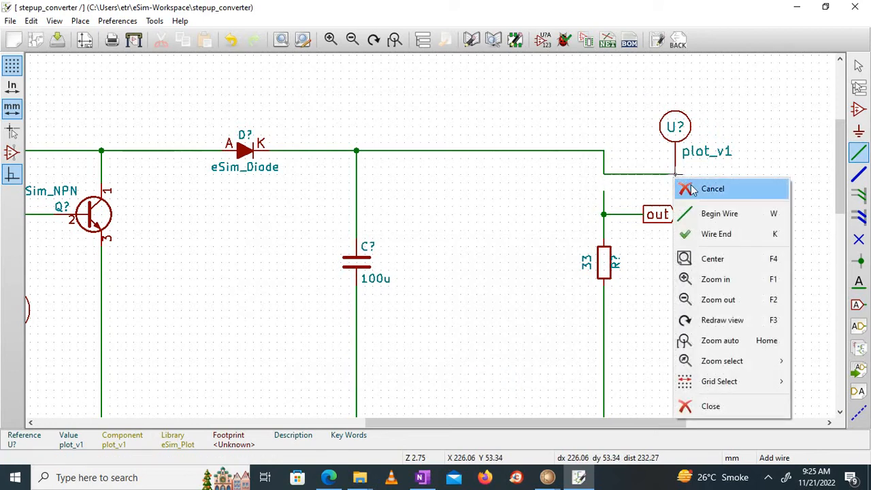
{"action": "left_click", "coordinate": [692, 190]}
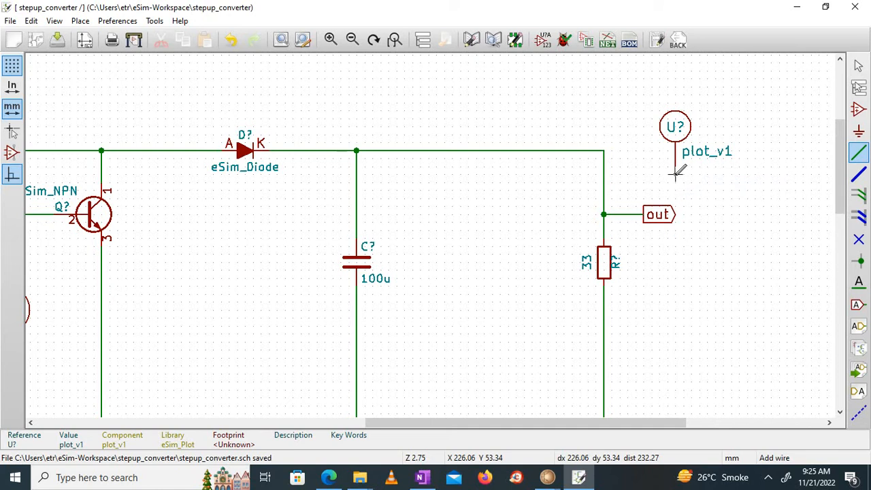
- Wire the output plot_v1 probe's pin to the vertical wire above the "out" label's junction
{"action": "left_click", "coordinate": [676, 181]}
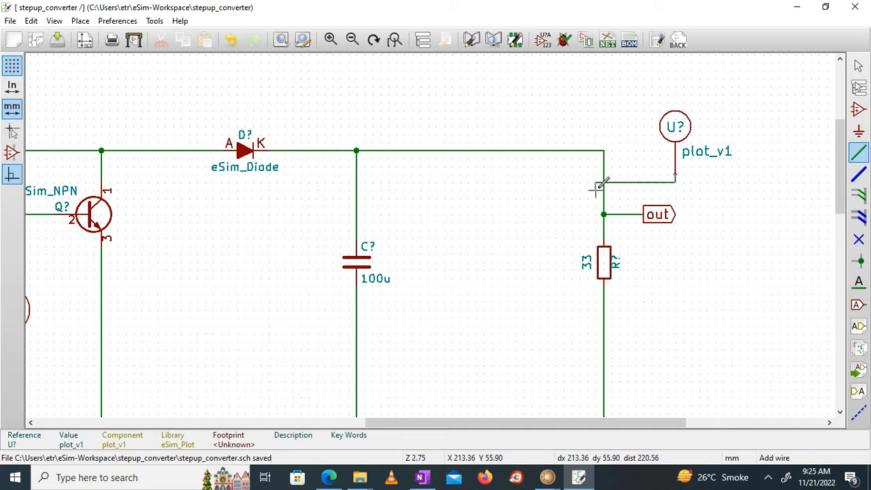
{"action": "left_click", "coordinate": [603, 182]}
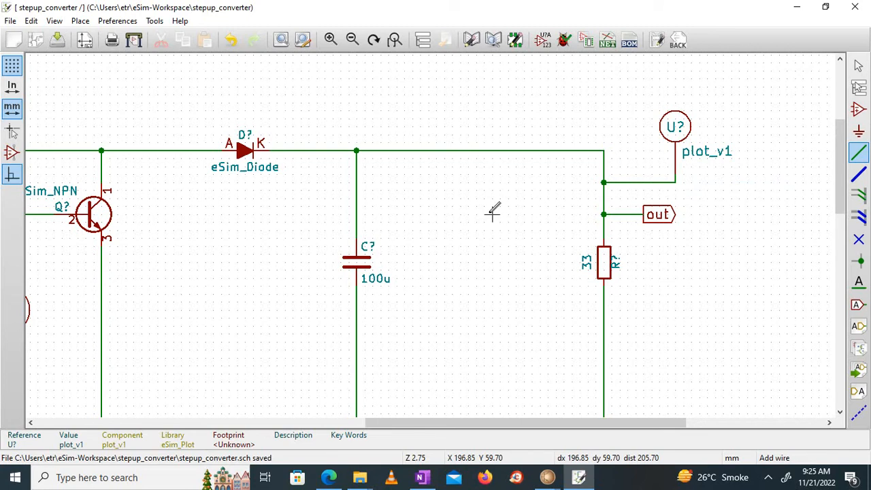
- Delete the wire running from the diode's cathode to the load branch and place a plot_i2 component from eSim_Plot in the gap
{"action": "right_click", "coordinate": [476, 151]}
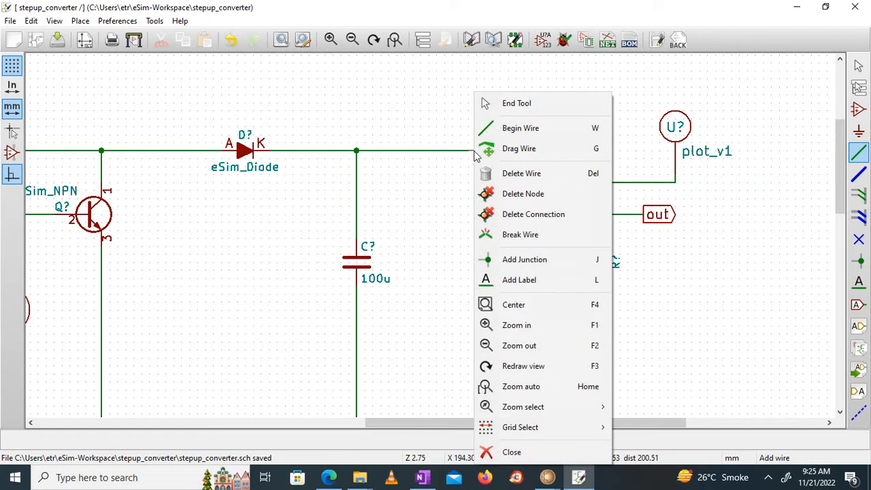
{"action": "left_click", "coordinate": [502, 174]}
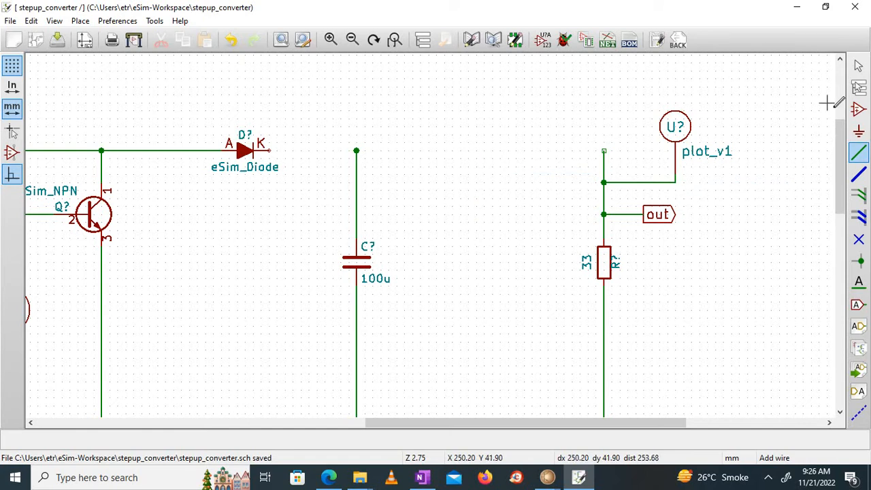
{"action": "key", "text": "a"}
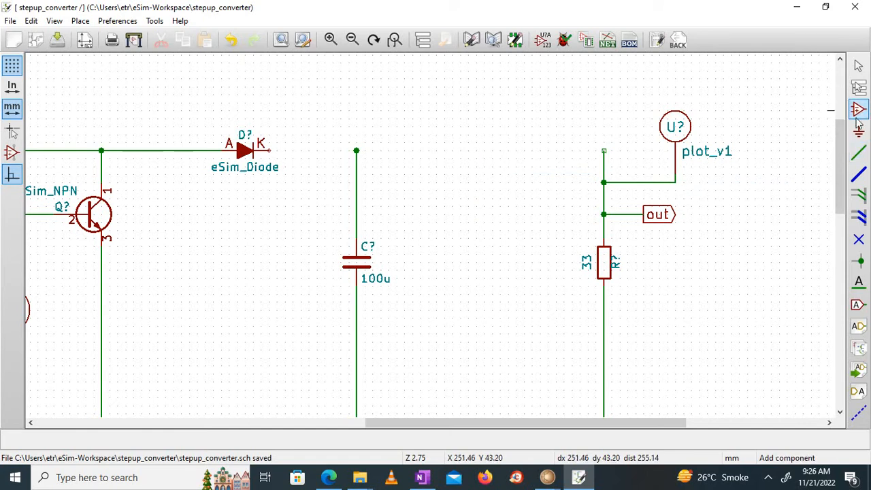
{"action": "left_click", "coordinate": [455, 147]}
{"action": "type", "text": "plot"}
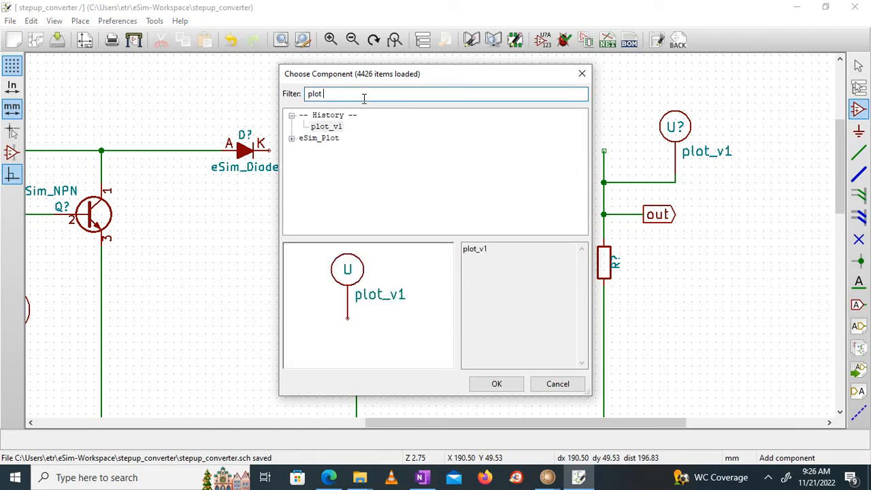
{"action": "left_click", "coordinate": [292, 139]}
{"action": "left_click", "coordinate": [320, 164]}
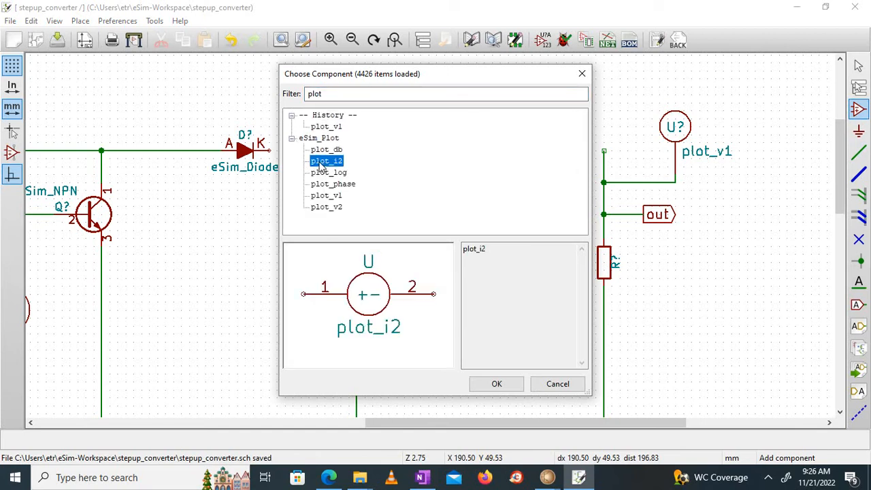
{"action": "left_click", "coordinate": [501, 385]}
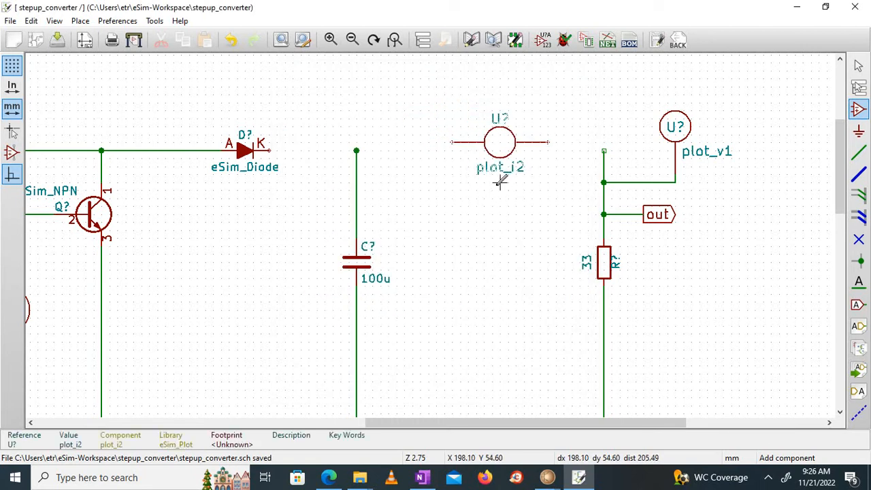
{"action": "left_click", "coordinate": [500, 190]}
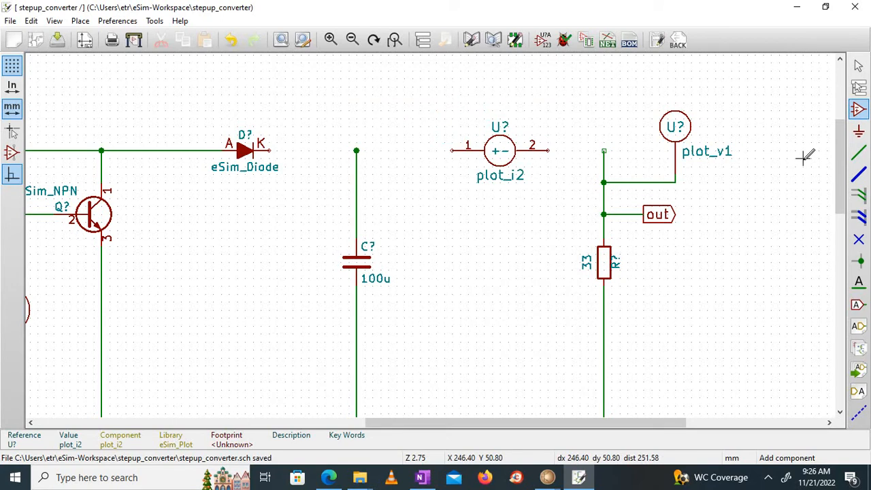
- Wire pin 2 of the plot_i2 probe to the upper end of the load resistor's vertical wire
{"action": "left_click", "coordinate": [858, 152]}
{"action": "left_click", "coordinate": [604, 150]}
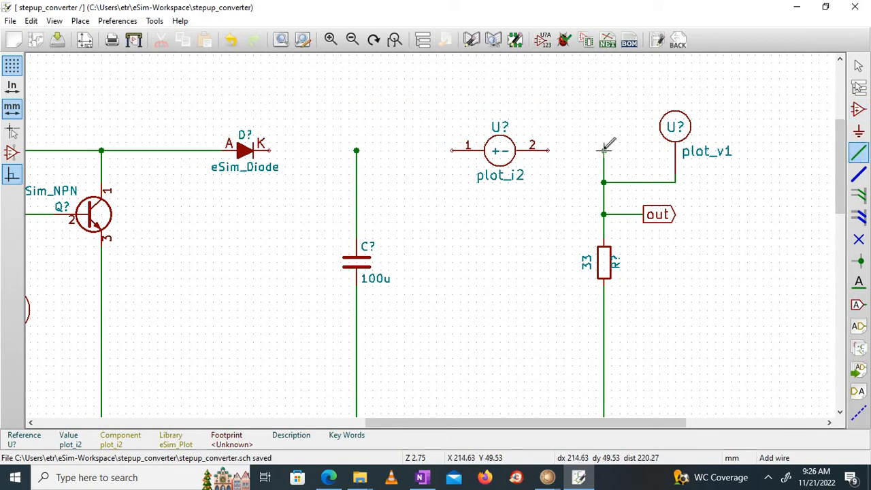
{"action": "left_click", "coordinate": [548, 149]}
{"action": "left_click_drag", "start_coordinate": [452, 150], "coordinate": [359, 151]}
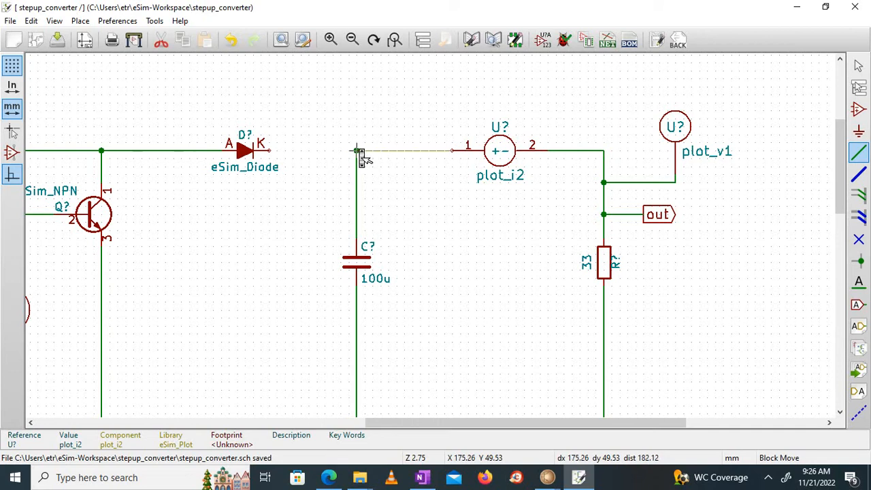
{"action": "right_click", "coordinate": [360, 152]}
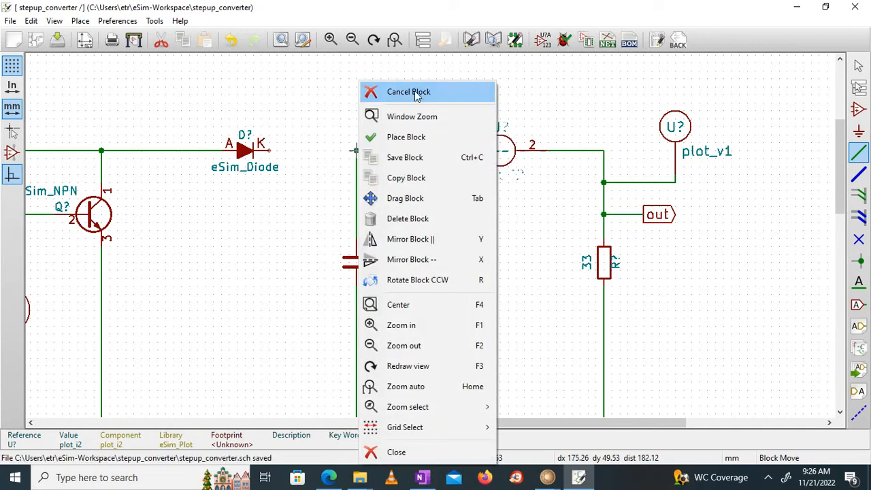
{"action": "left_click", "coordinate": [412, 92]}
- Wire the diode's cathode to the capacitor's upper junction and on to pin 1 of the plot_i2 probe, and save the schematic
{"action": "left_click", "coordinate": [271, 150]}
{"action": "left_click", "coordinate": [357, 149]}
{"action": "left_click", "coordinate": [357, 150]}
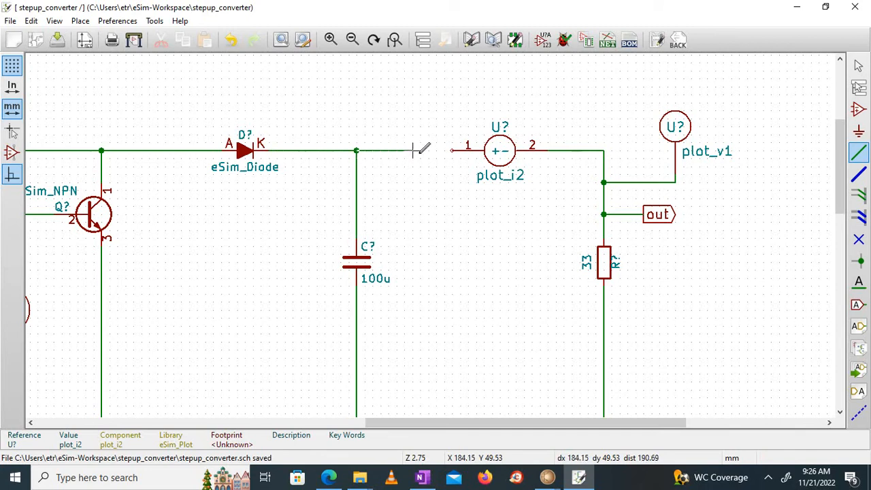
{"action": "left_click", "coordinate": [453, 151]}
{"action": "left_click_drag", "start_coordinate": [525, 425], "coordinate": [414, 458]}
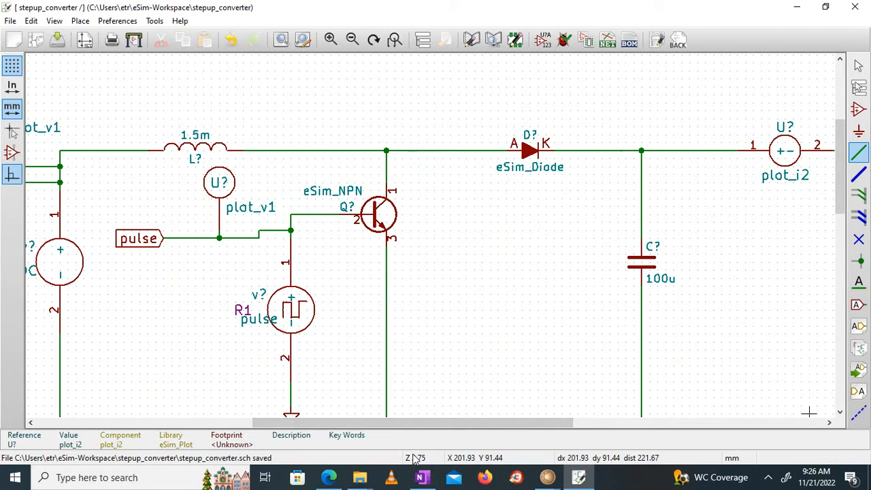
{"action": "left_click", "coordinate": [58, 41]}
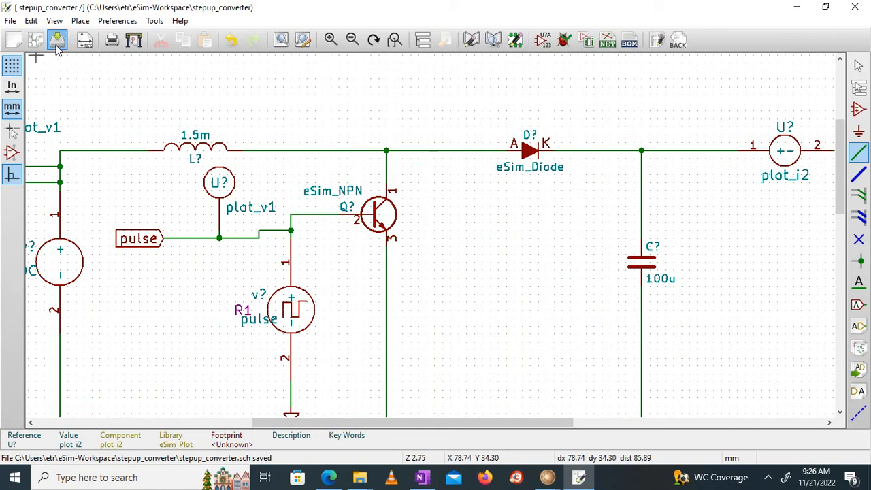
- Generate the Spice netlist as stepup_converter, annotating the entire schematic with existing annotation kept, and save the schematic
{"action": "left_click", "coordinate": [609, 43]}
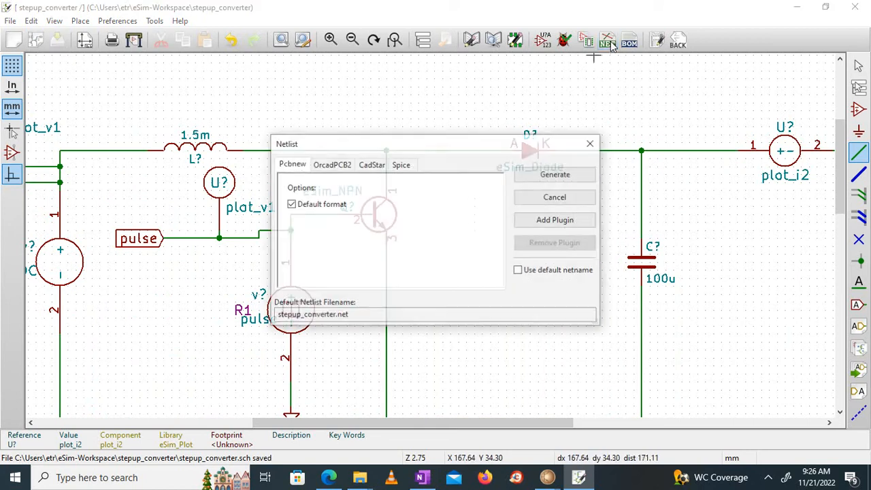
{"action": "left_click", "coordinate": [399, 168]}
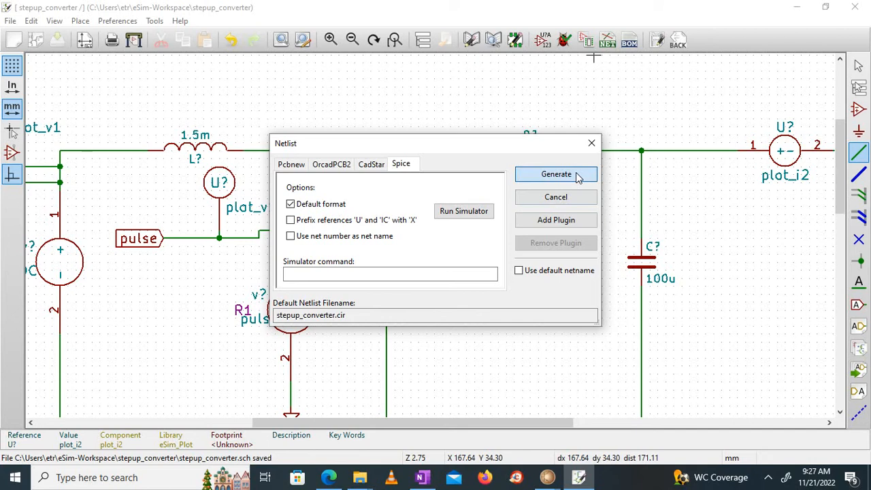
{"action": "left_click", "coordinate": [556, 174]}
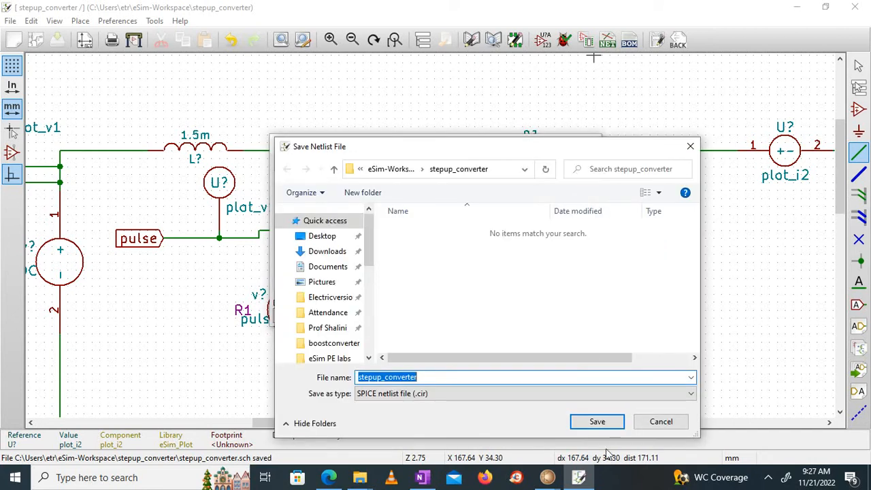
{"action": "left_click", "coordinate": [598, 421]}
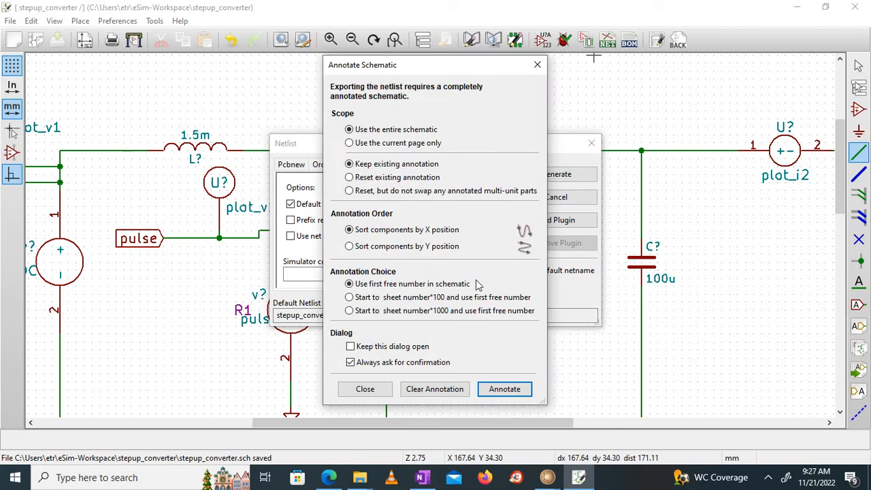
{"action": "left_click", "coordinate": [513, 393]}
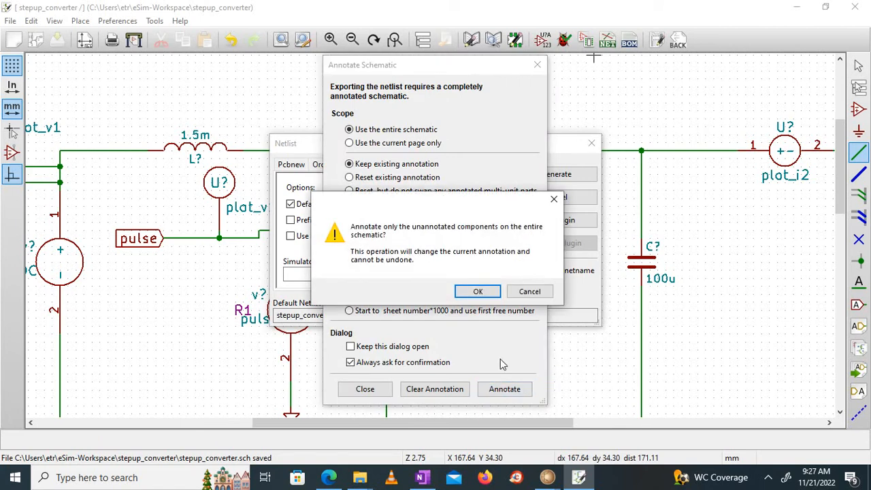
{"action": "left_click", "coordinate": [478, 291]}
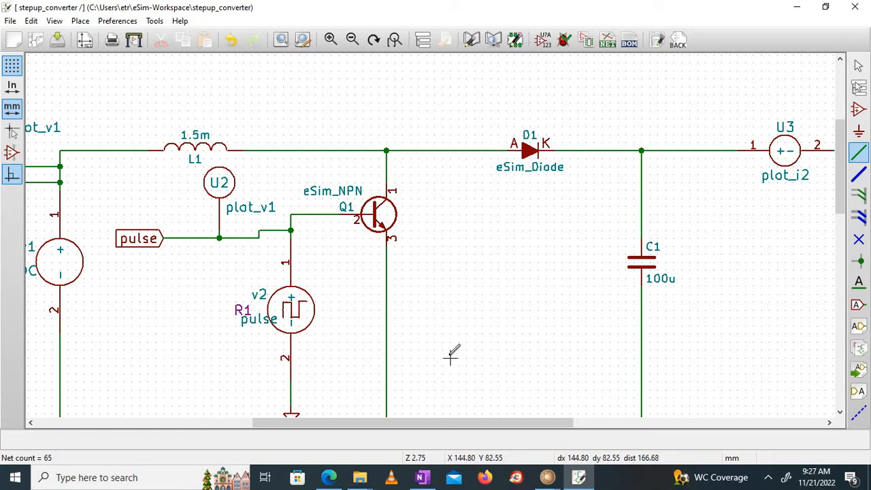
{"action": "left_click_drag", "start_coordinate": [441, 429], "coordinate": [512, 429]}
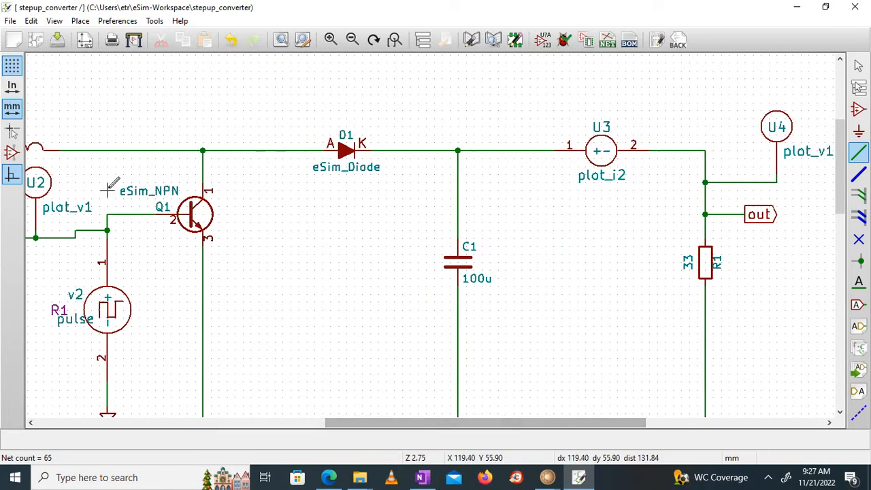
{"action": "left_click", "coordinate": [58, 41]}
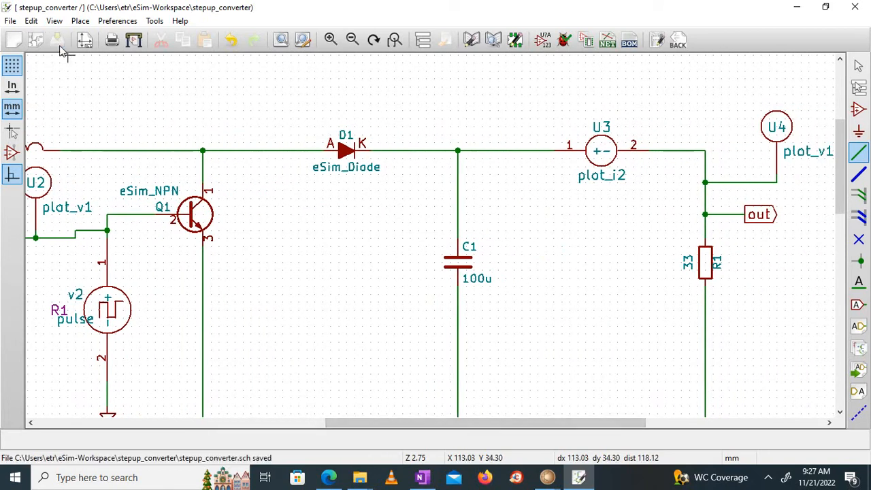
- Switch to the eSim main window and refresh the stepup_converter project's file list
{"action": "left_click", "coordinate": [788, 5]}
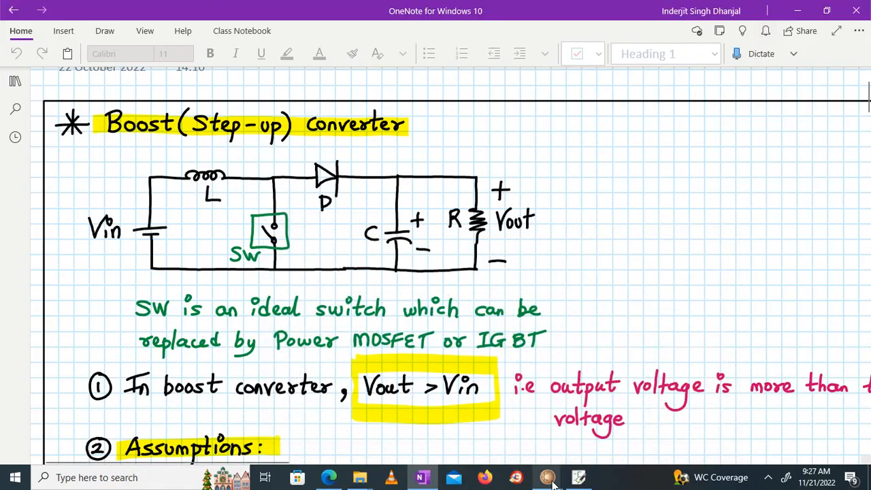
{"action": "mouse_move", "coordinate": [548, 477]}
{"action": "left_click", "coordinate": [613, 411]}
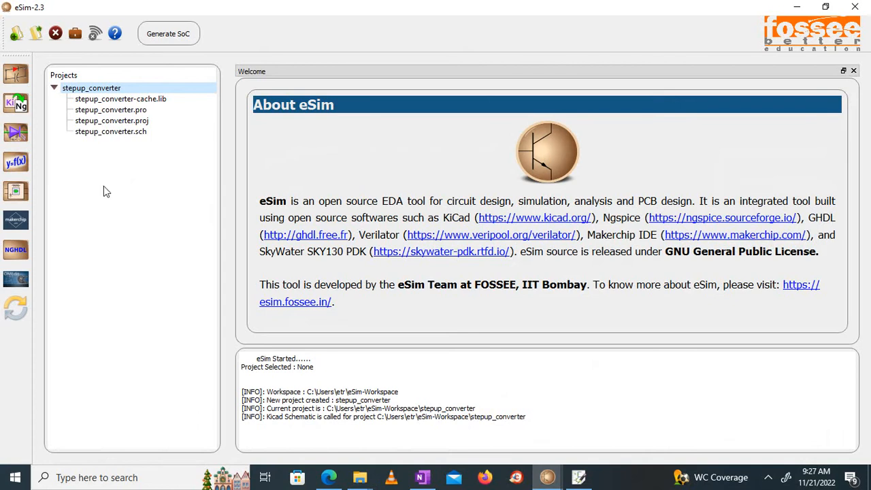
{"action": "right_click", "coordinate": [73, 93]}
{"action": "left_click", "coordinate": [102, 124]}
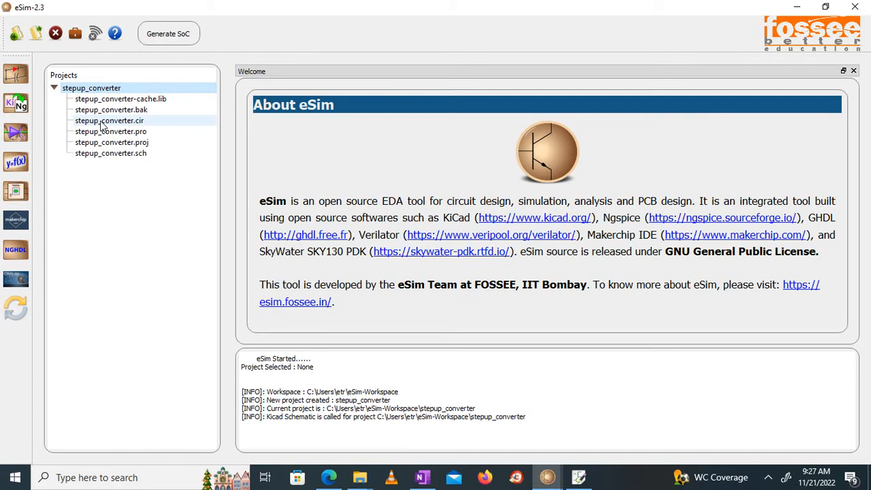
- Start the KiCad-to-Ngspice conversion and set the transient analysis to start time 0 sec, step time 100 us and stop time 24 ms
{"action": "left_click", "coordinate": [18, 104]}
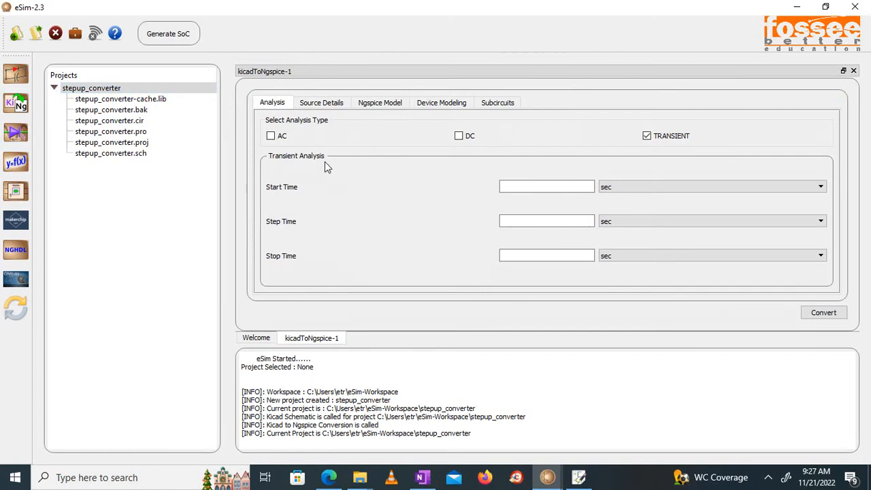
{"action": "left_click", "coordinate": [519, 189]}
{"action": "left_click", "coordinate": [508, 225]}
{"action": "left_click", "coordinate": [607, 221]}
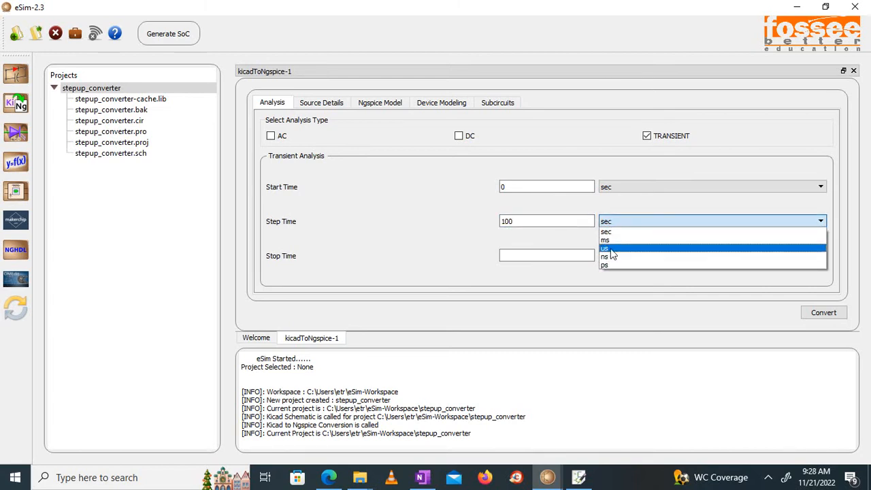
{"action": "left_click", "coordinate": [610, 250]}
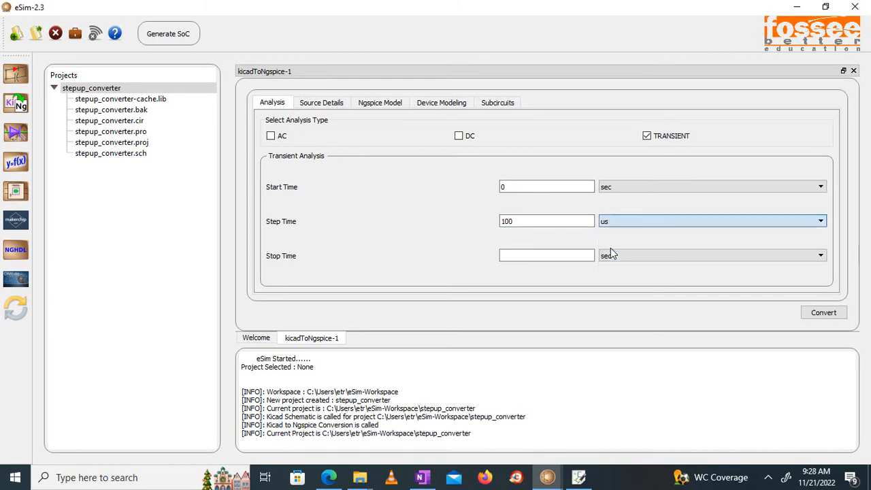
{"action": "left_click", "coordinate": [552, 256]}
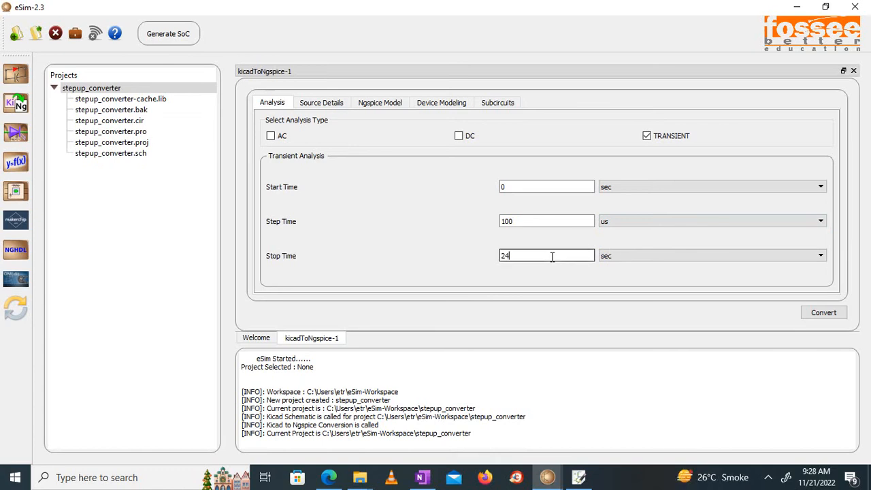
{"action": "left_click", "coordinate": [632, 253]}
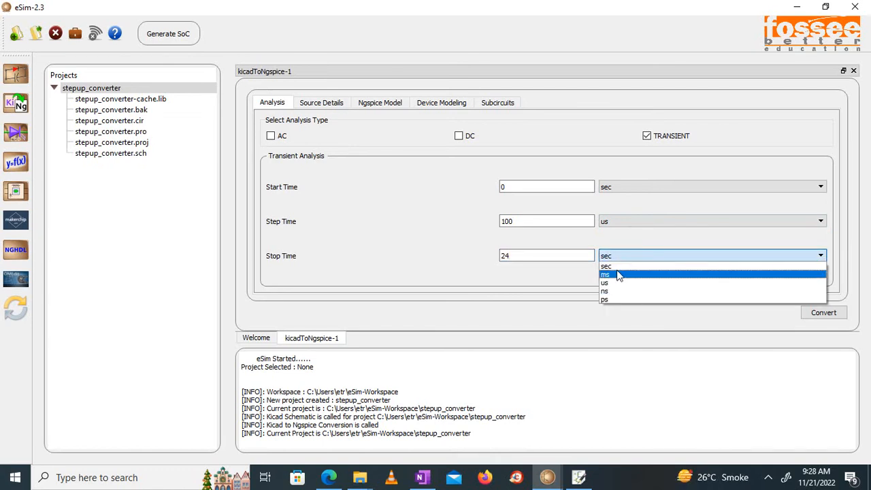
{"action": "left_click", "coordinate": [620, 274]}
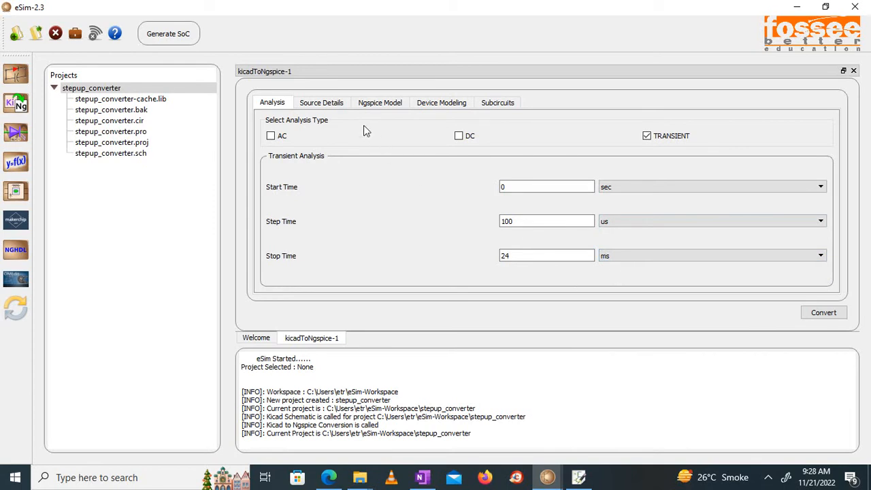
- Set DC source v1 to 6, and pulse source v2's initial value to 0 and pulsed value to 6
{"action": "left_click", "coordinate": [334, 102]}
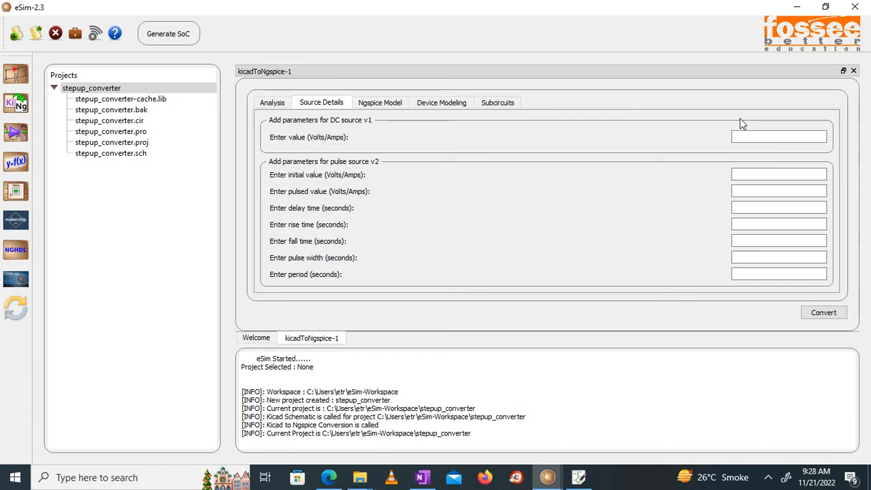
{"action": "type", "text": "6"}
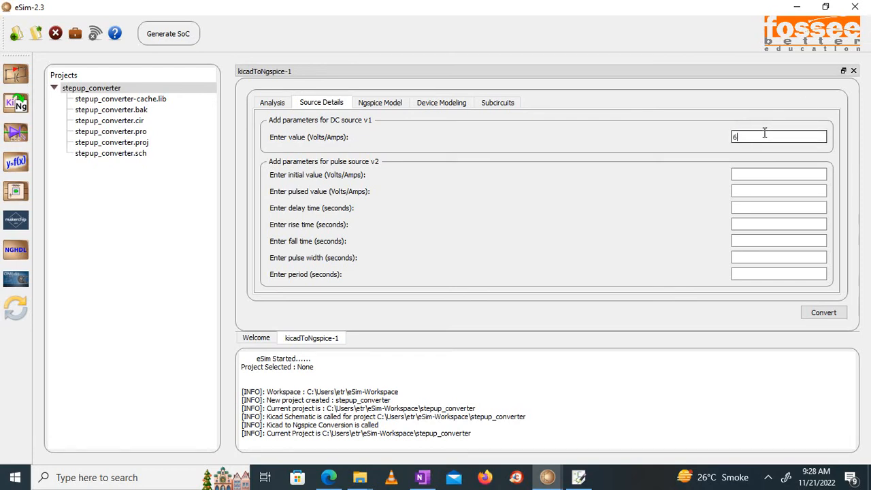
{"action": "left_click", "coordinate": [744, 173]}
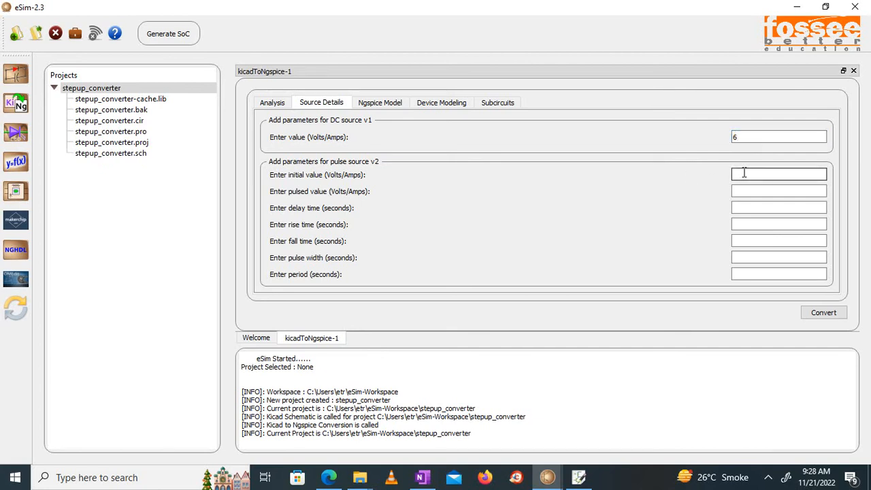
{"action": "type", "text": "0"}
{"action": "key", "text": "Tab"}
{"action": "type", "text": "6"}
{"action": "key", "text": "Tab"}
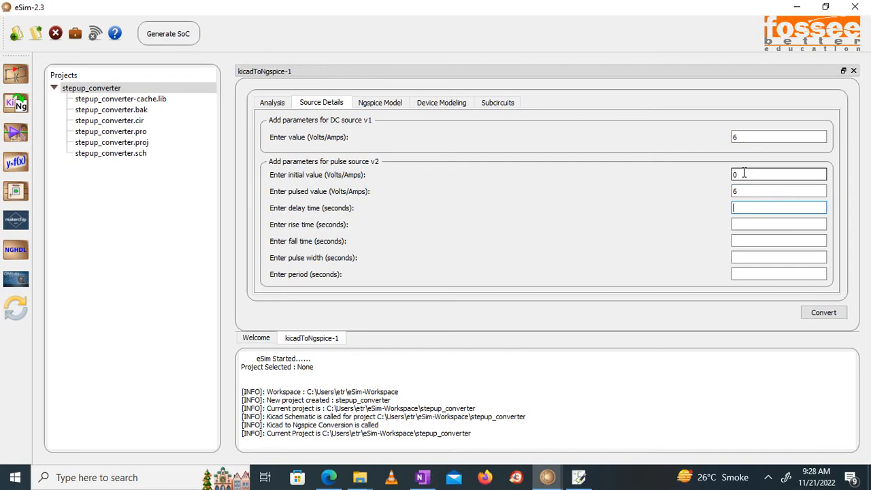
- Set pulse source v2's delay time to 0, rise and fall times to 1n, pulse width to 5u and period to 10u
{"action": "type", "text": "0"}
{"action": "key", "text": "Tab"}
{"action": "type", "text": "1"}
{"action": "key", "text": "Tab"}
{"action": "type", "text": "1"}
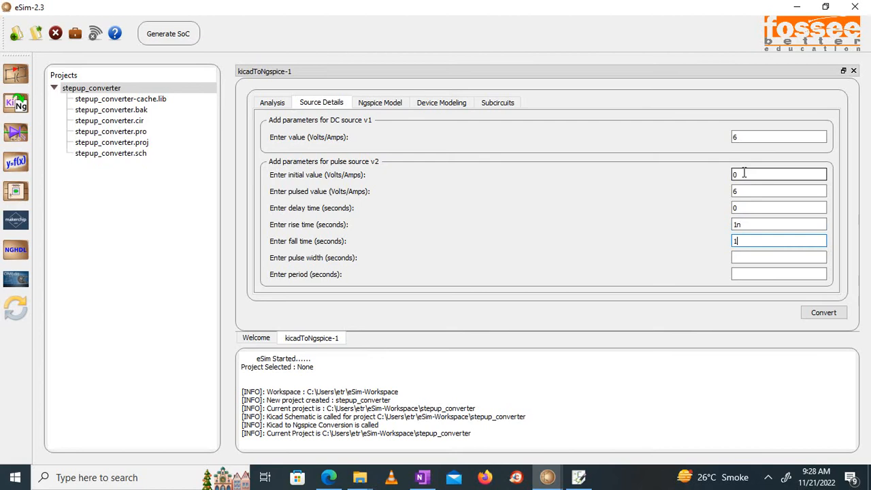
{"action": "key", "text": "Tab"}
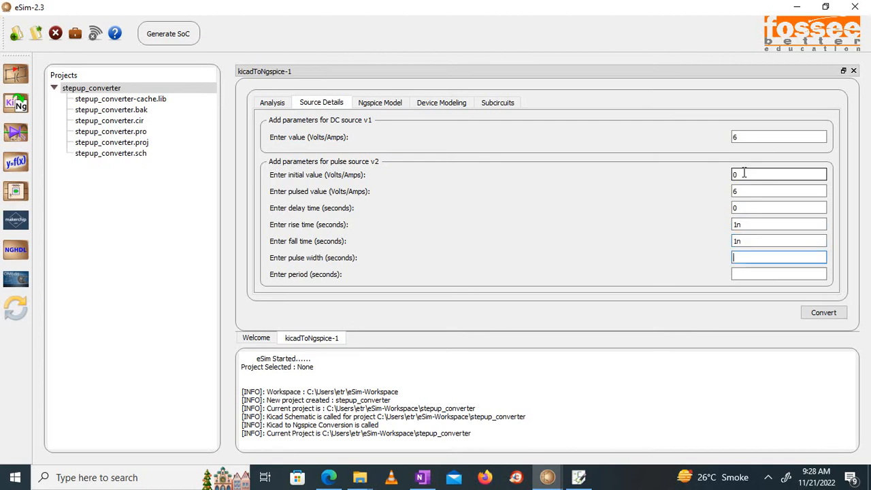
{"action": "type", "text": "5u"}
{"action": "key", "text": "Tab"}
{"action": "type", "text": "1"}
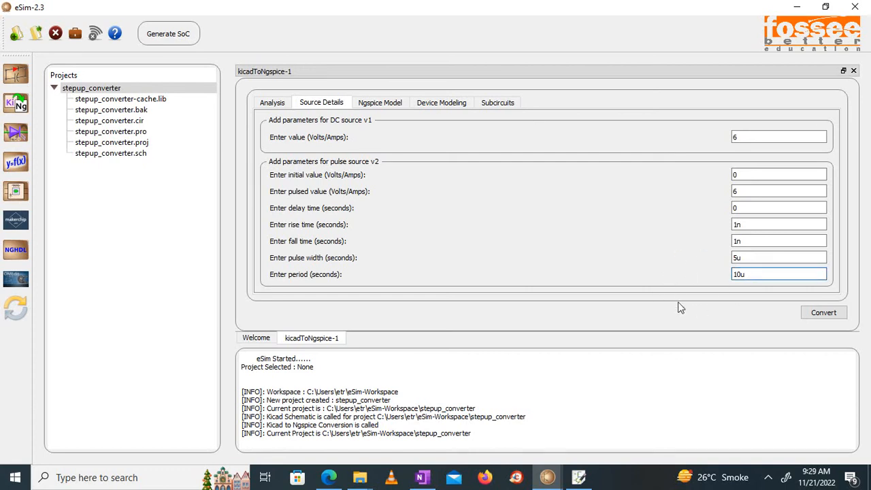
- Assign the NPN.lib model from the Transistor device library folder to transistor q1
{"action": "left_click", "coordinate": [380, 103]}
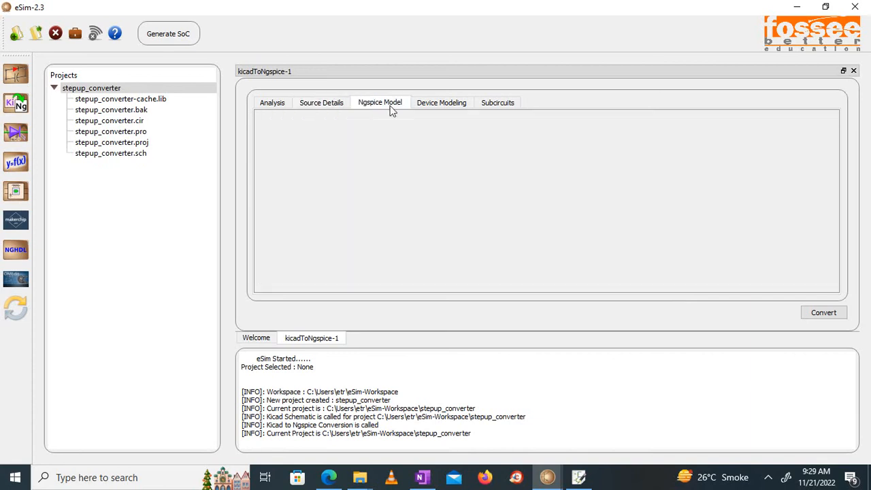
{"action": "left_click", "coordinate": [444, 107]}
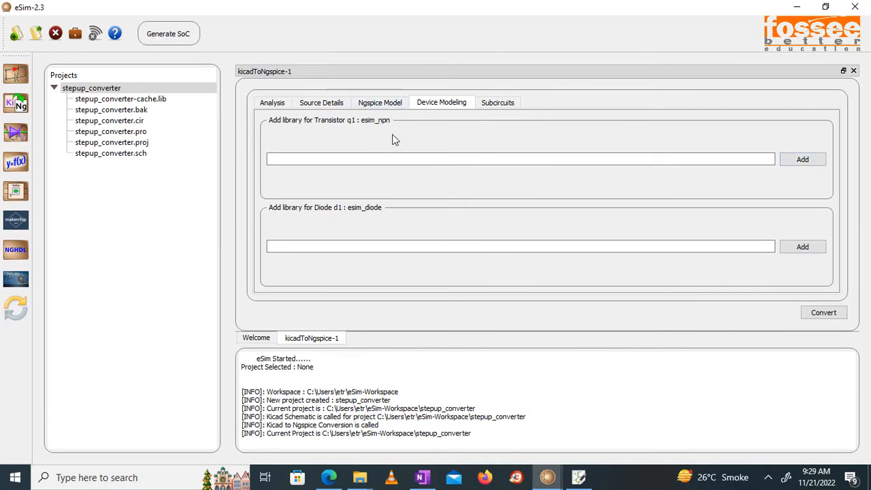
{"action": "left_click", "coordinate": [789, 161]}
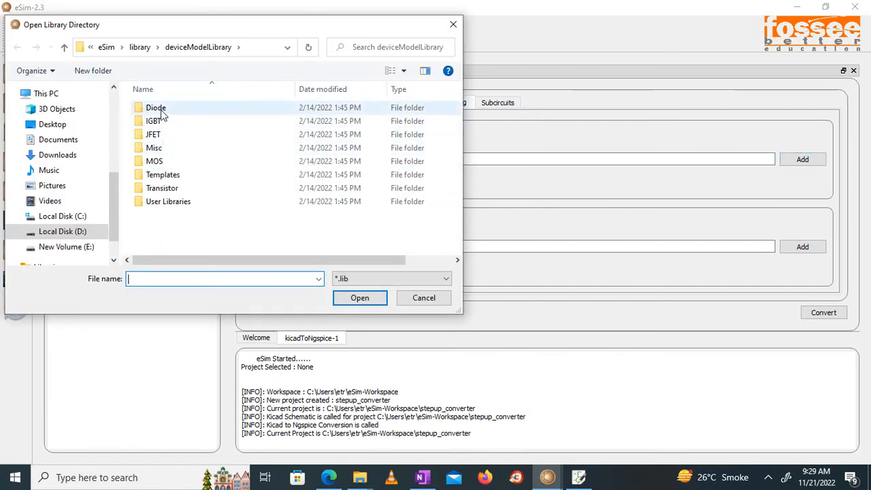
{"action": "double_click", "coordinate": [163, 188]}
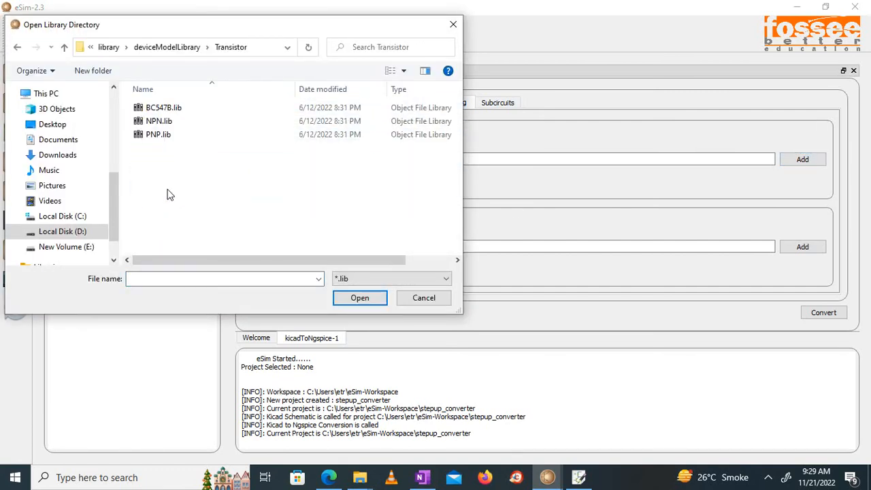
{"action": "left_click", "coordinate": [164, 126]}
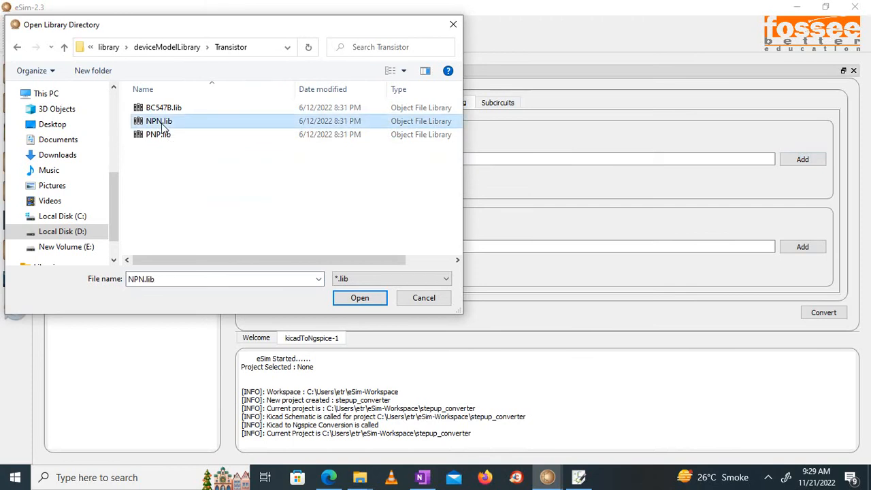
{"action": "left_click", "coordinate": [360, 297]}
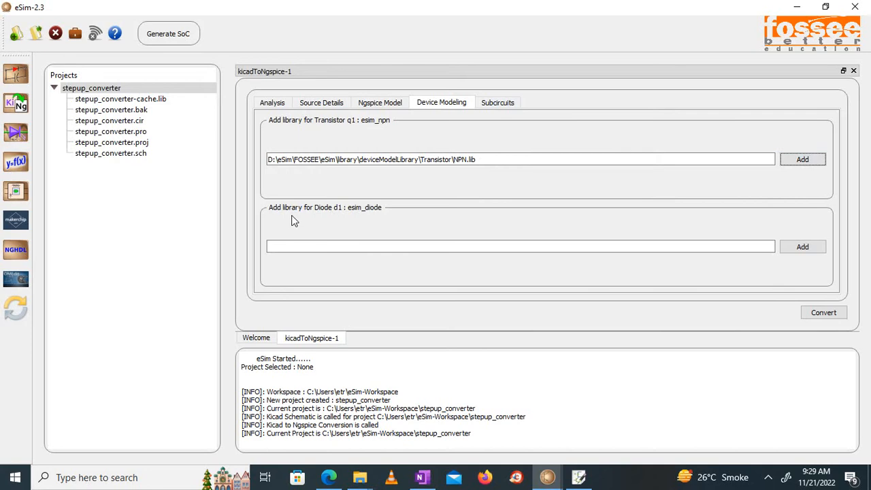
- Assign the D.lib model from the Diode device library folder to diode d1
{"action": "left_click", "coordinate": [794, 249]}
{"action": "left_click", "coordinate": [167, 110]}
{"action": "double_click", "coordinate": [167, 111]}
{"action": "left_click", "coordinate": [168, 111]}
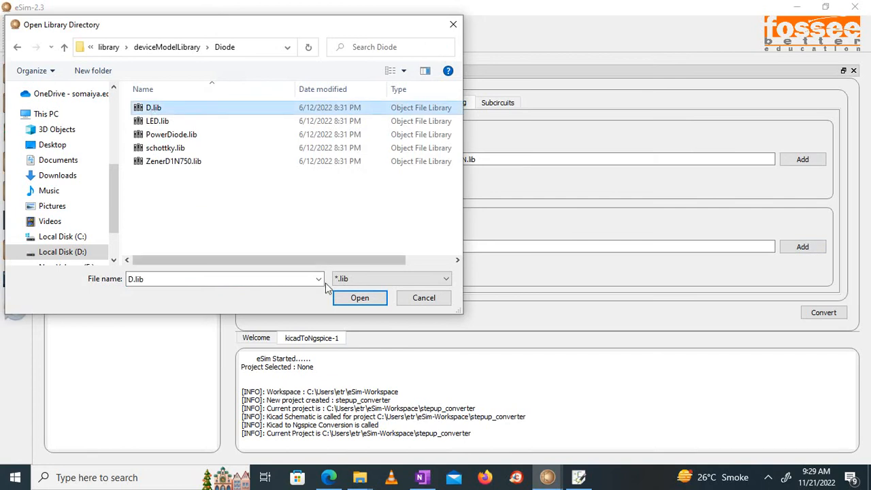
{"action": "left_click", "coordinate": [344, 296]}
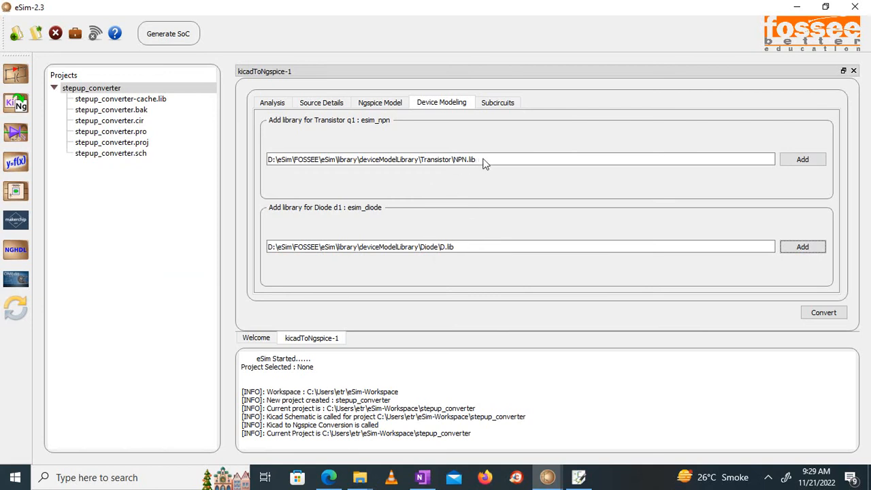
- Review the conversion settings, convert the netlist to Ngspice, and refresh the stepup_converter project's file list
{"action": "left_click", "coordinate": [501, 105]}
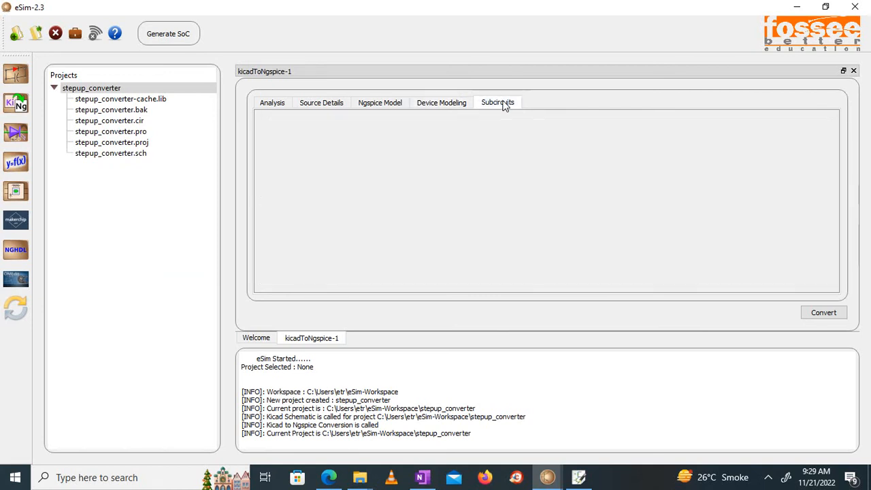
{"action": "left_click", "coordinate": [453, 102]}
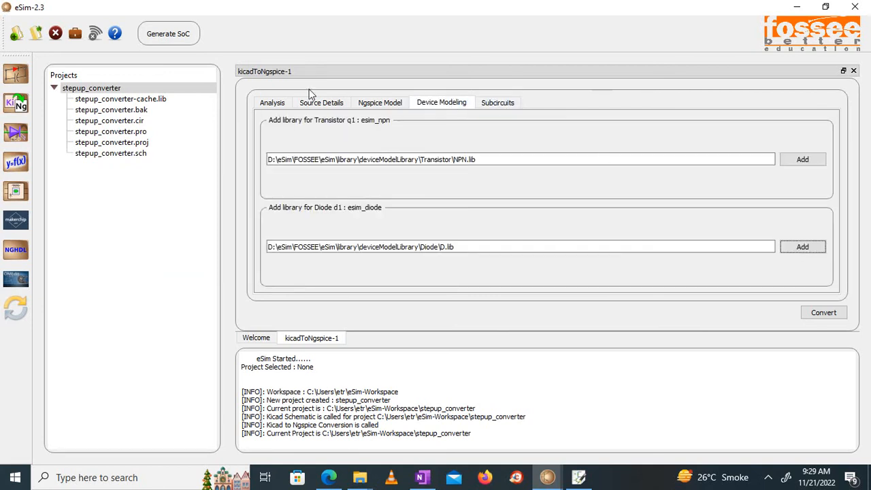
{"action": "left_click", "coordinate": [284, 108]}
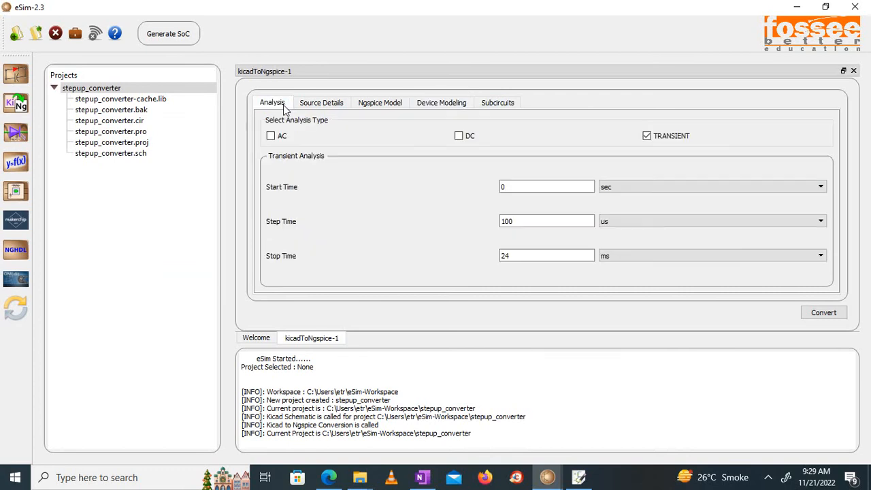
{"action": "left_click", "coordinate": [828, 318]}
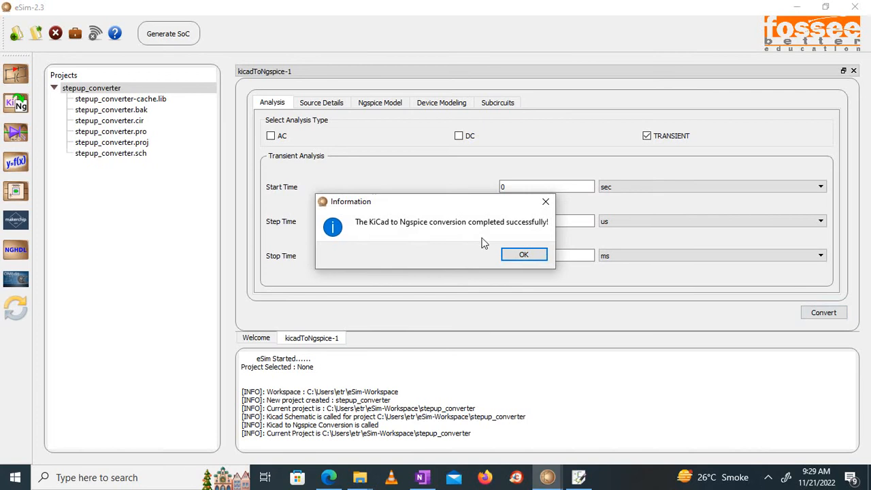
{"action": "left_click", "coordinate": [521, 255]}
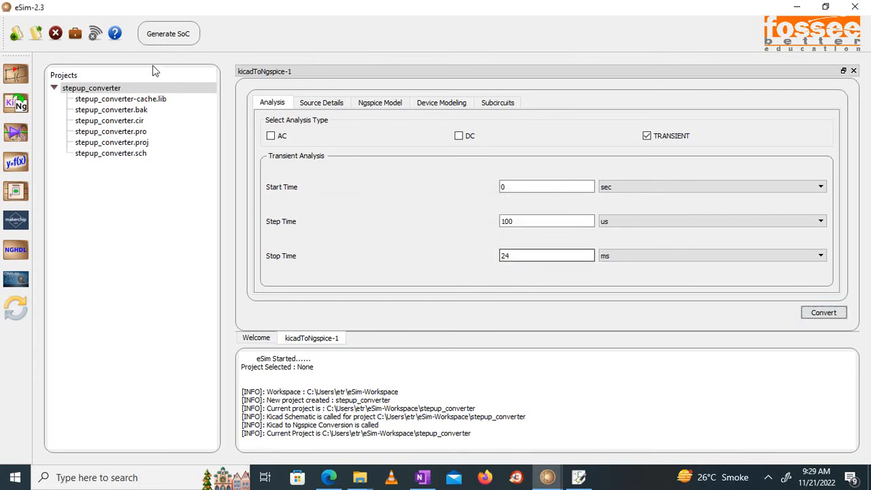
{"action": "right_click", "coordinate": [106, 91]}
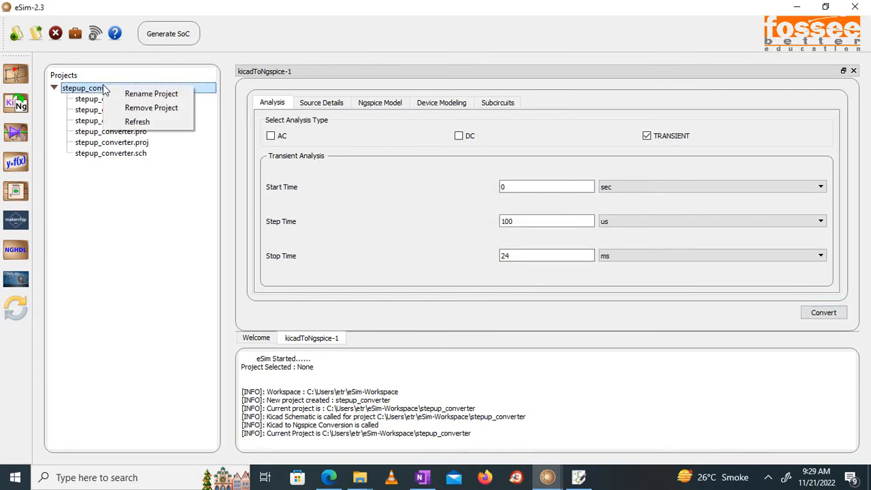
{"action": "left_click", "coordinate": [135, 121]}
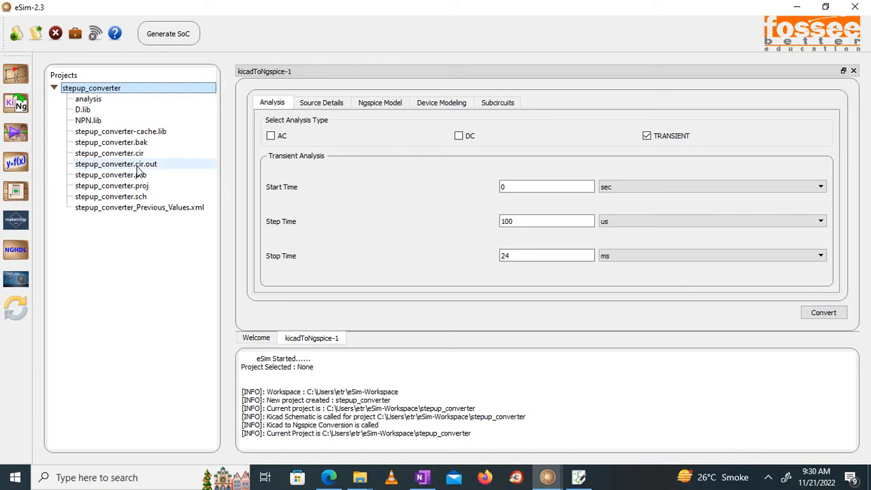
- Run the Ngspice simulation and show the v(out) plot full screen with the i(v_u3) plot minimized
{"action": "left_click", "coordinate": [19, 134]}
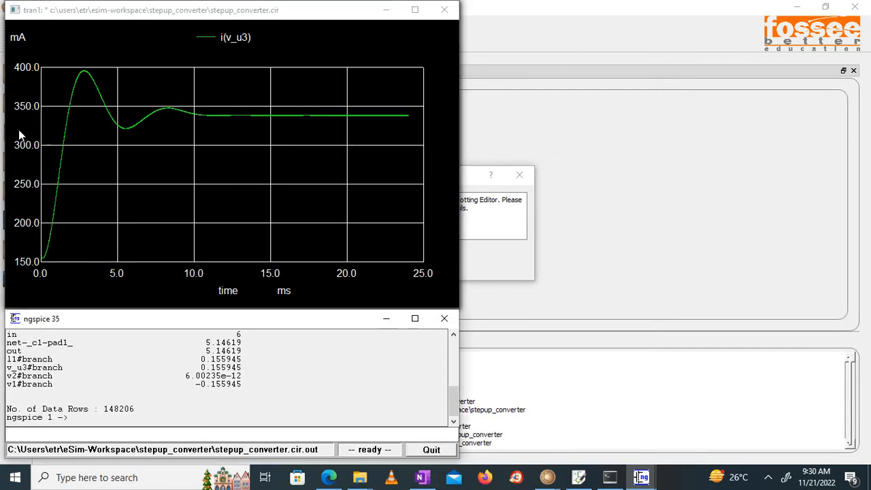
{"action": "left_click", "coordinate": [386, 10]}
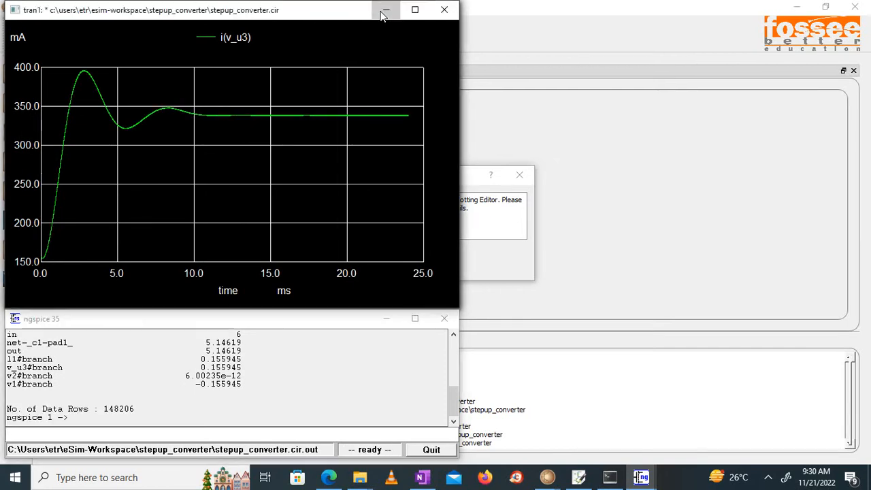
{"action": "left_click", "coordinate": [414, 10]}
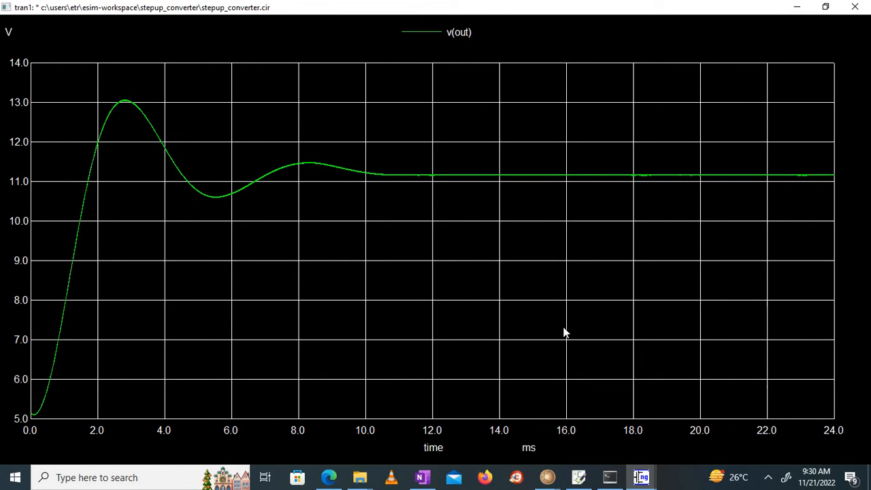
- Switch to OneNote, examine the voltage transfer ratio formula in the boost converter notes, and return to the v(out) plot
{"action": "left_click", "coordinate": [430, 477]}
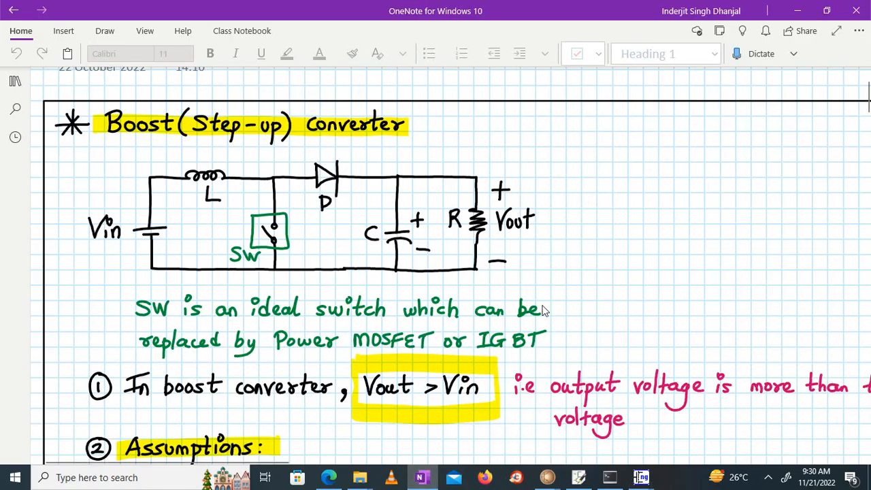
{"action": "scroll", "coordinate": [565, 276], "scroll_direction": "down", "scroll_amount": 2}
{"action": "scroll", "coordinate": [566, 276], "scroll_direction": "right", "scroll_amount": 5}
{"action": "scroll", "coordinate": [565, 277], "scroll_direction": "right", "scroll_amount": 5}
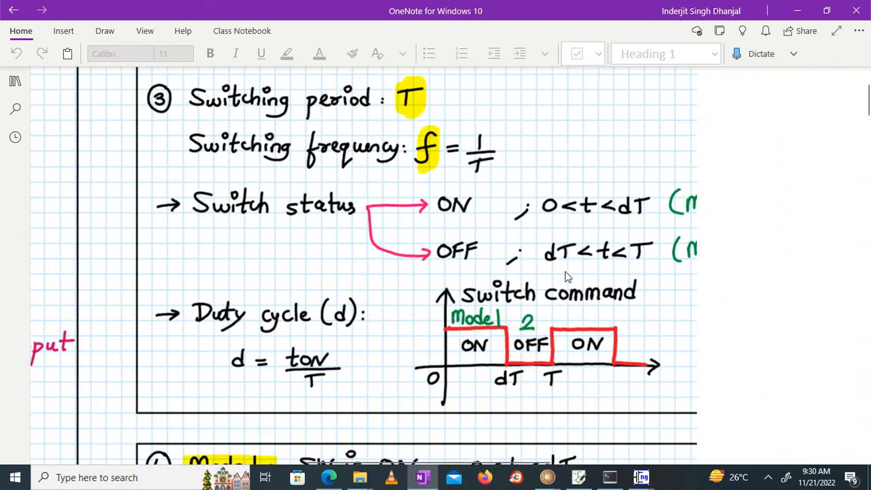
{"action": "scroll", "coordinate": [565, 276], "scroll_direction": "down", "scroll_amount": 6}
{"action": "scroll", "coordinate": [566, 276], "scroll_direction": "down", "scroll_amount": 10}
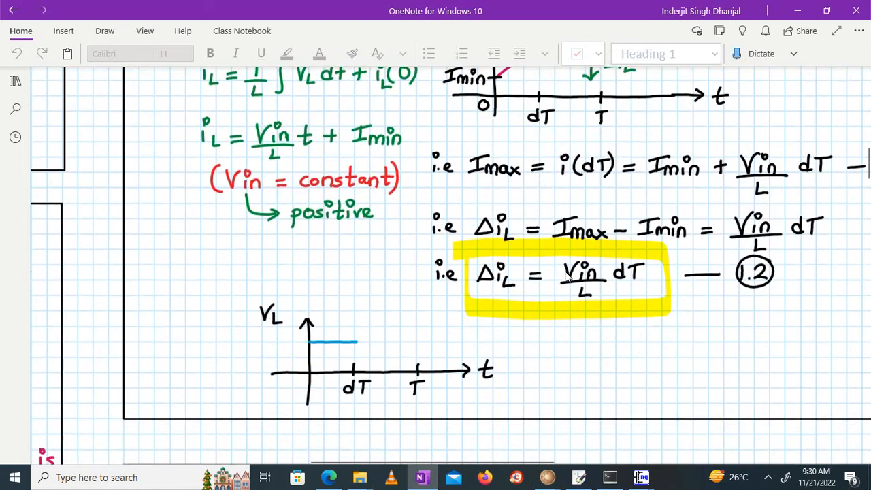
{"action": "scroll", "coordinate": [565, 276], "scroll_direction": "right", "scroll_amount": 4}
{"action": "scroll", "coordinate": [566, 276], "scroll_direction": "down", "scroll_amount": 5}
{"action": "scroll", "coordinate": [566, 277], "scroll_direction": "left", "scroll_amount": 6}
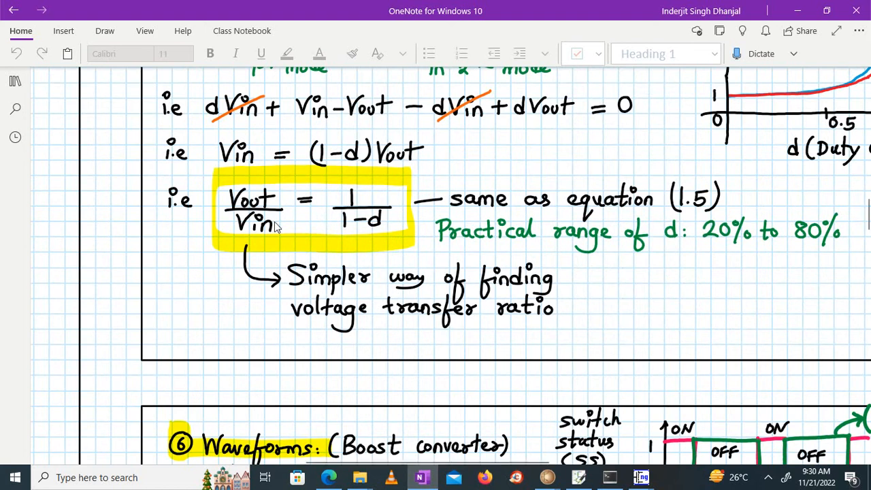
{"action": "left_click", "coordinate": [797, 10]}
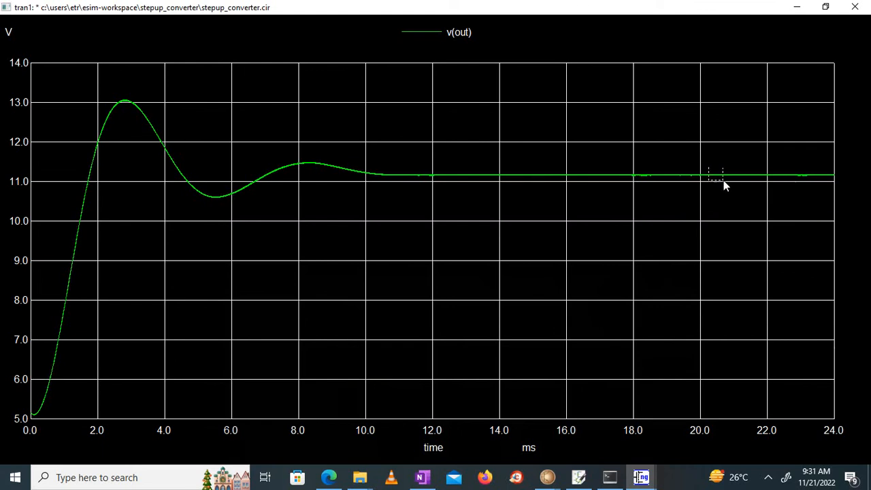
- Zoom the v(out) plot to about 20.2–21.0 ms and further to about 20.43–20.49 ms, and compare the ripple with the schematic
{"action": "left_click_drag", "start_coordinate": [749, 193], "coordinate": [733, 185]}
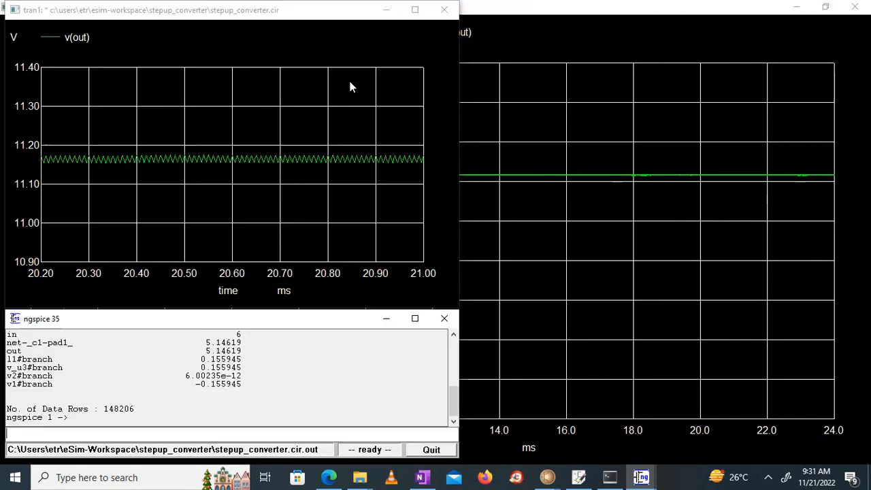
{"action": "left_click", "coordinate": [415, 9]}
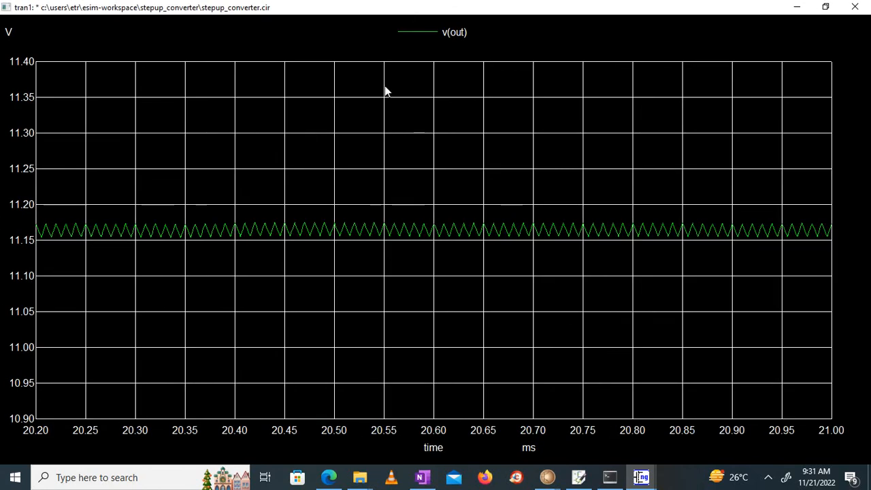
{"action": "left_click_drag", "start_coordinate": [272, 213], "coordinate": [324, 251]}
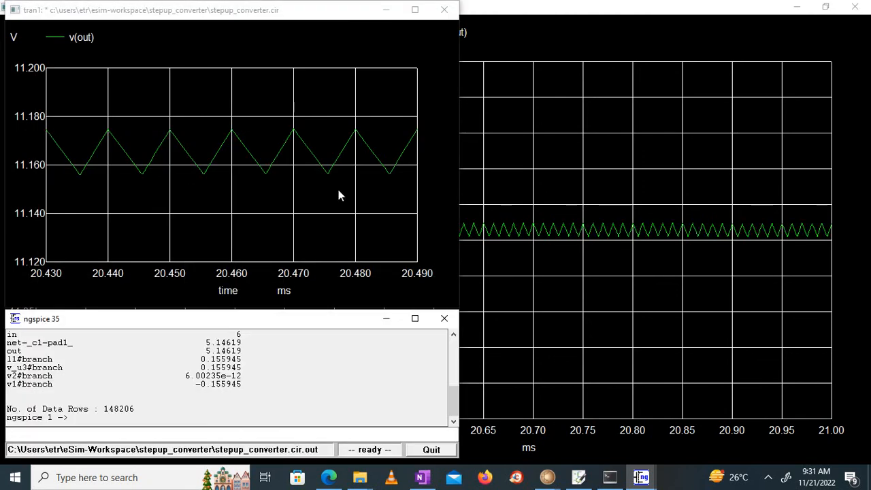
{"action": "left_click", "coordinate": [415, 10]}
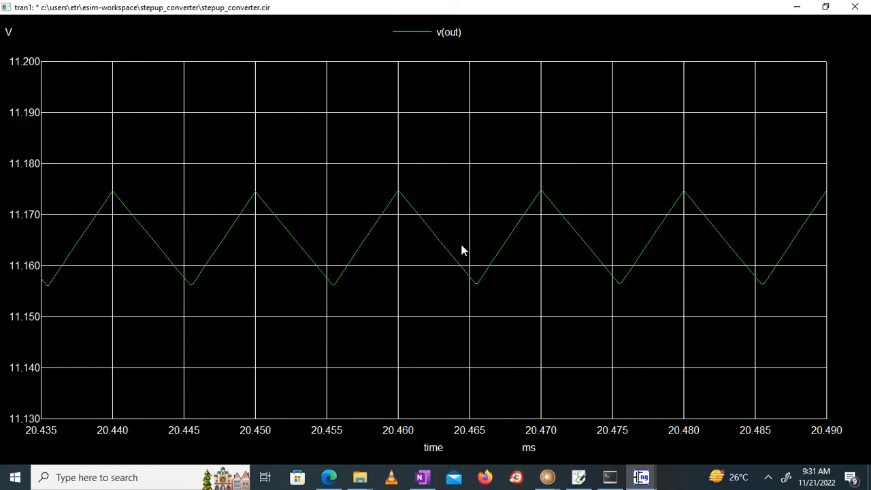
{"action": "left_click", "coordinate": [578, 477]}
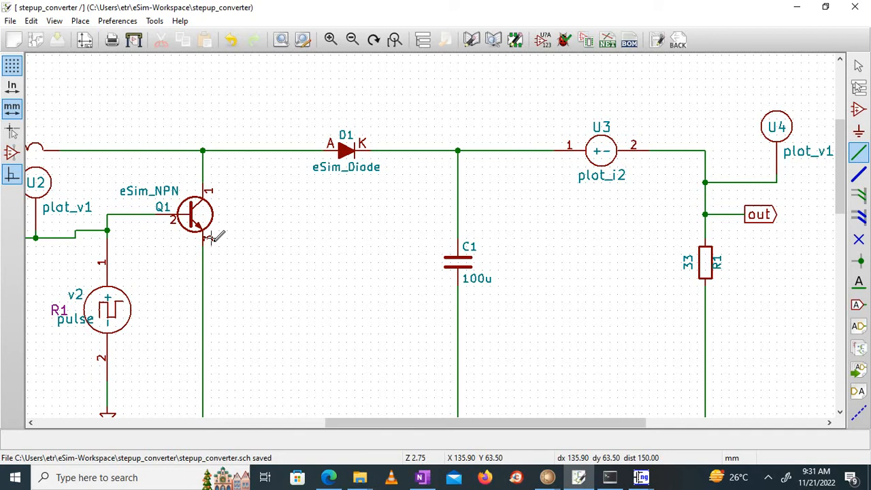
{"action": "left_click", "coordinate": [795, 8]}
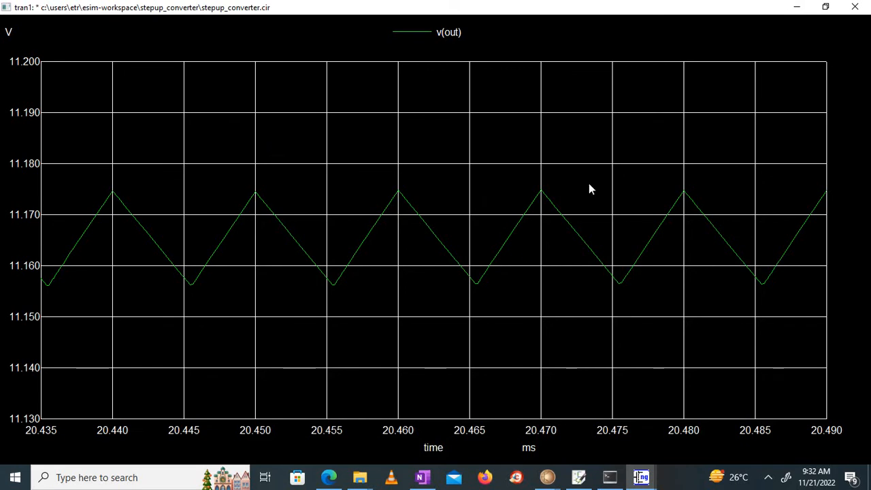
- Close the zoomed v(out) plots and minimize the ngspice console to show the full 24 ms v(out) plot
{"action": "left_click", "coordinate": [853, 15]}
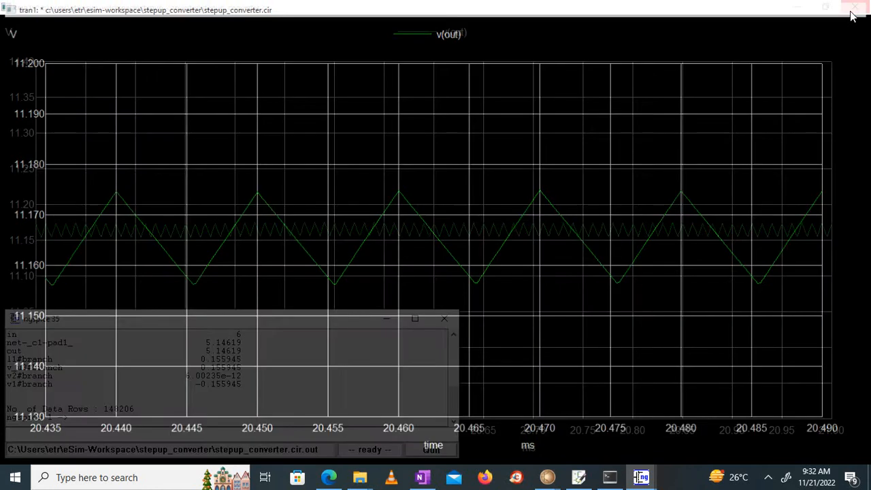
{"action": "left_click", "coordinate": [855, 5]}
{"action": "left_click", "coordinate": [855, 6]}
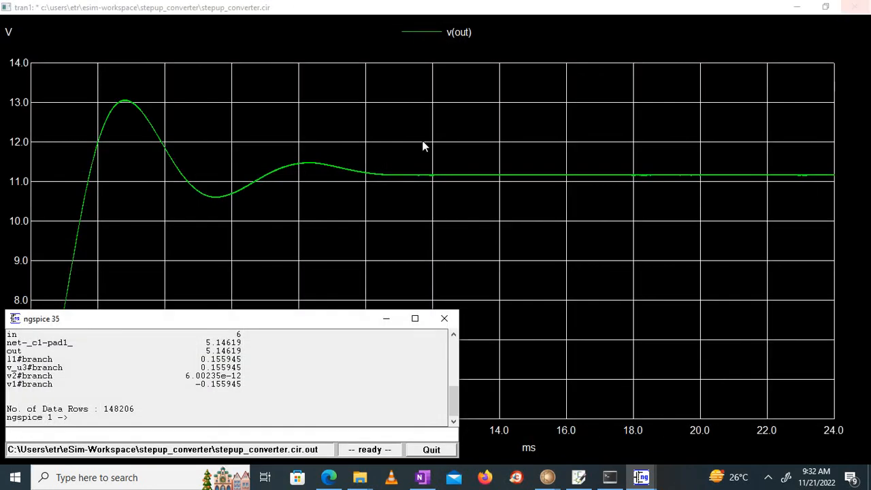
{"action": "left_click", "coordinate": [387, 320]}
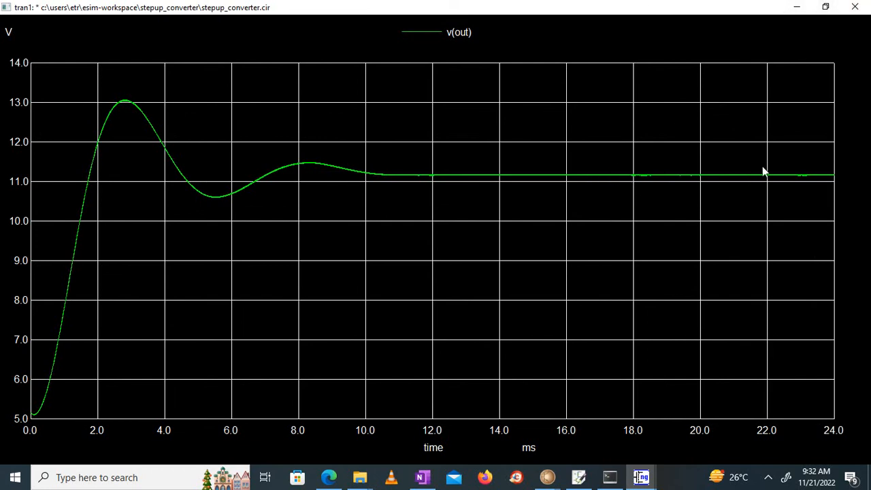
- Close the v(out) plot, show v(pulse) full screen, and examine its pulses zoomed to about 8.05–8.70 ms
{"action": "left_click", "coordinate": [854, 9]}
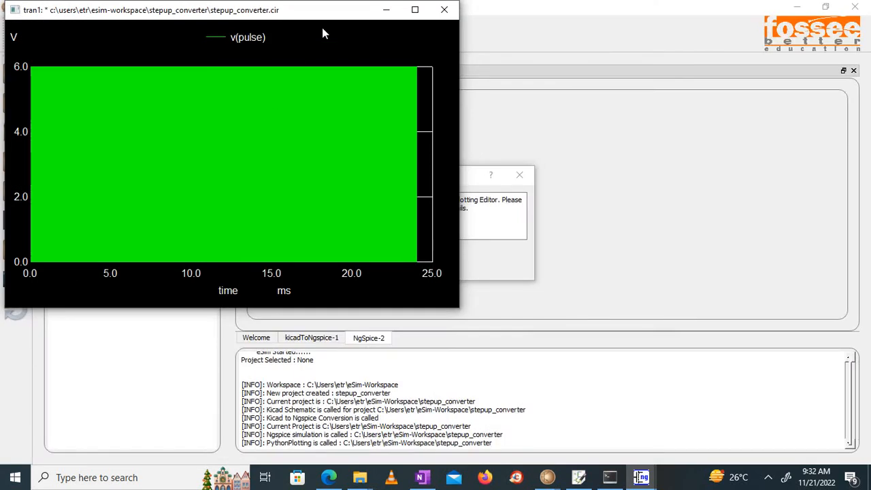
{"action": "left_click", "coordinate": [416, 10]}
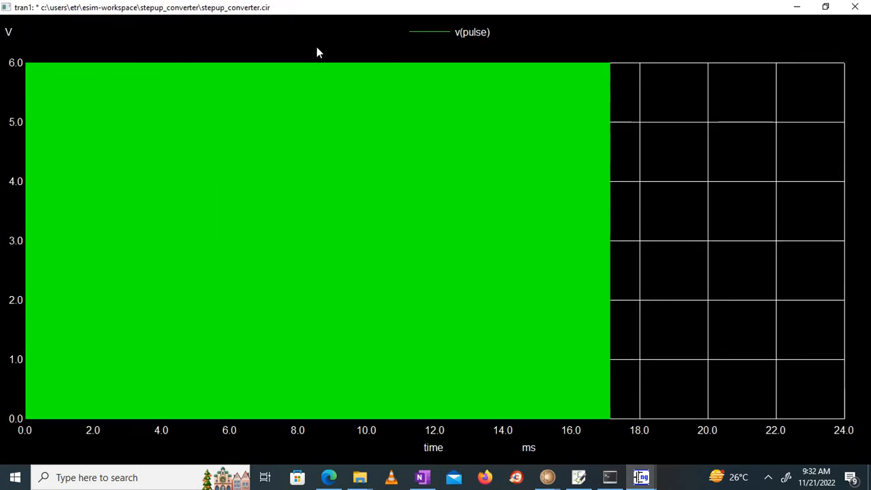
{"action": "left_click_drag", "start_coordinate": [302, 59], "coordinate": [305, 230]}
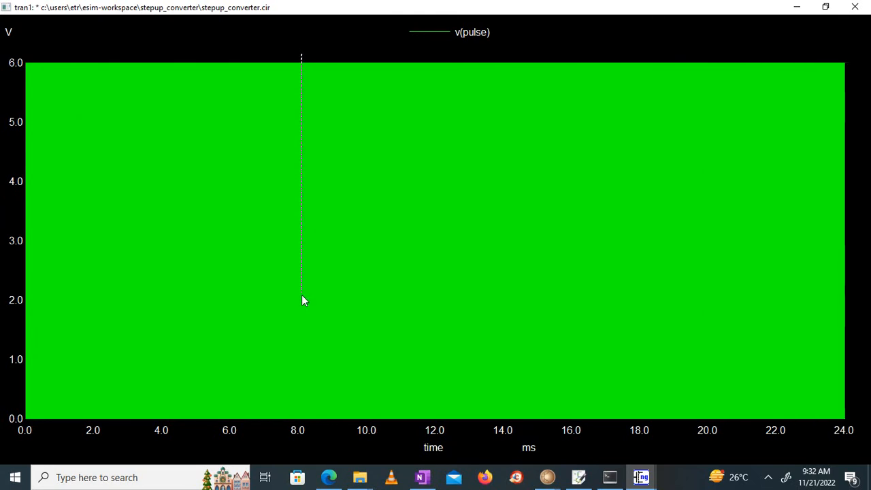
{"action": "left_click_drag", "start_coordinate": [320, 361], "coordinate": [320, 438]}
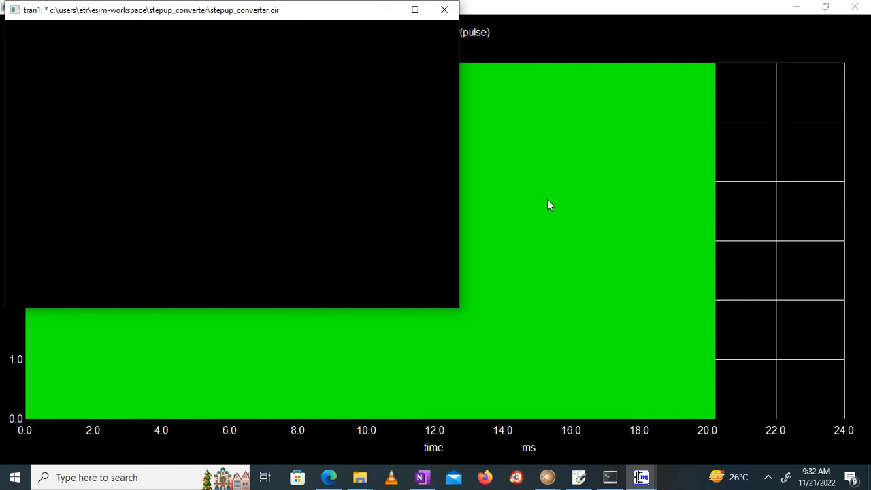
{"action": "left_click", "coordinate": [417, 10]}
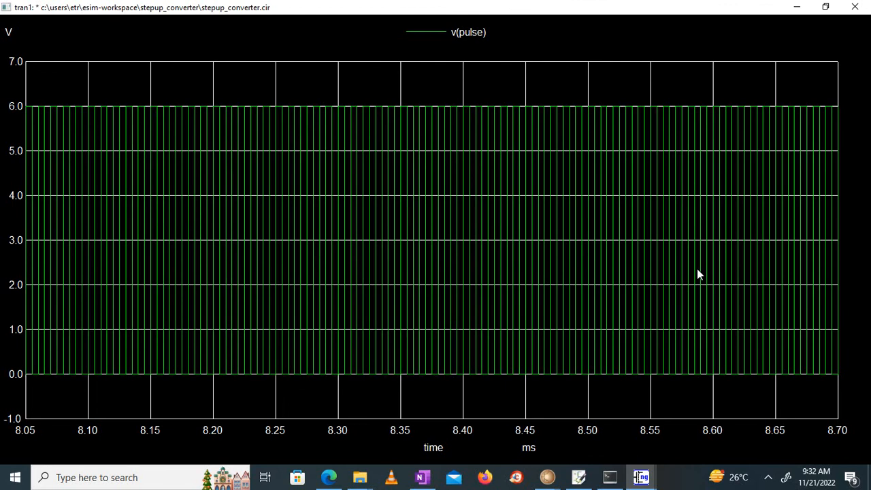
{"action": "left_click", "coordinate": [854, 7]}
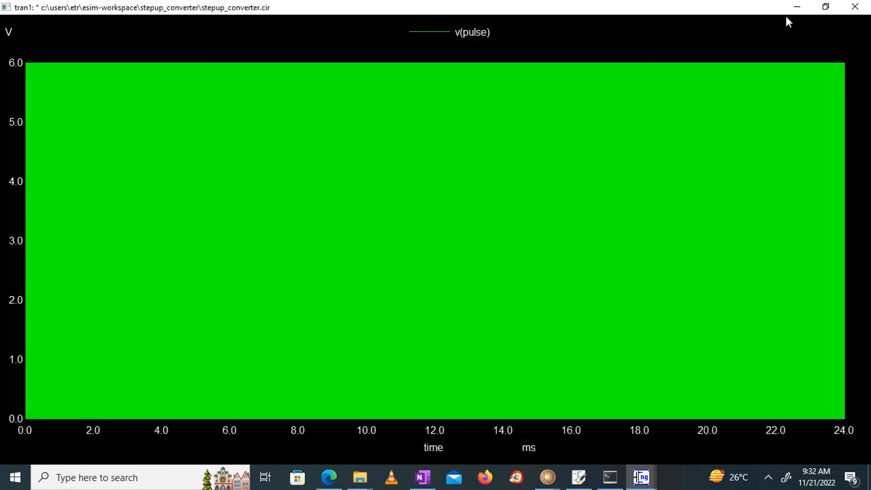
- Close the v(pulse) and v(in) plots, dismiss the error message, and close the NgSpice-2 view
{"action": "left_click", "coordinate": [849, 13]}
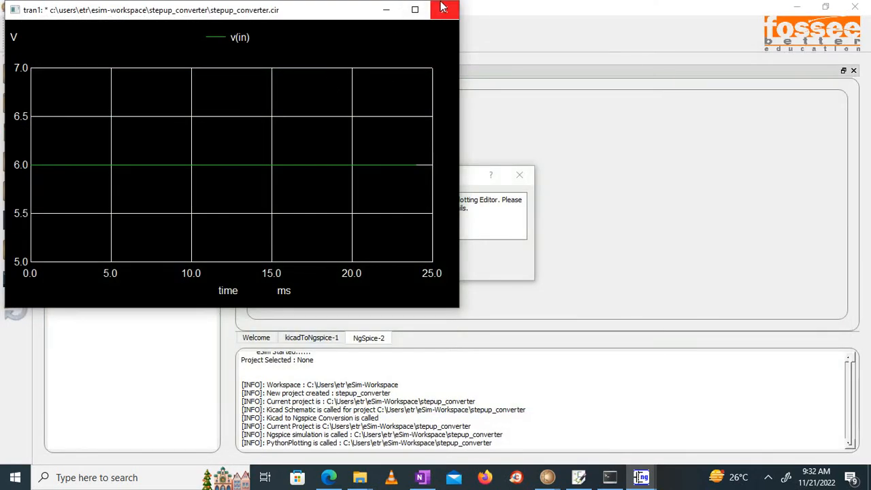
{"action": "left_click", "coordinate": [444, 10]}
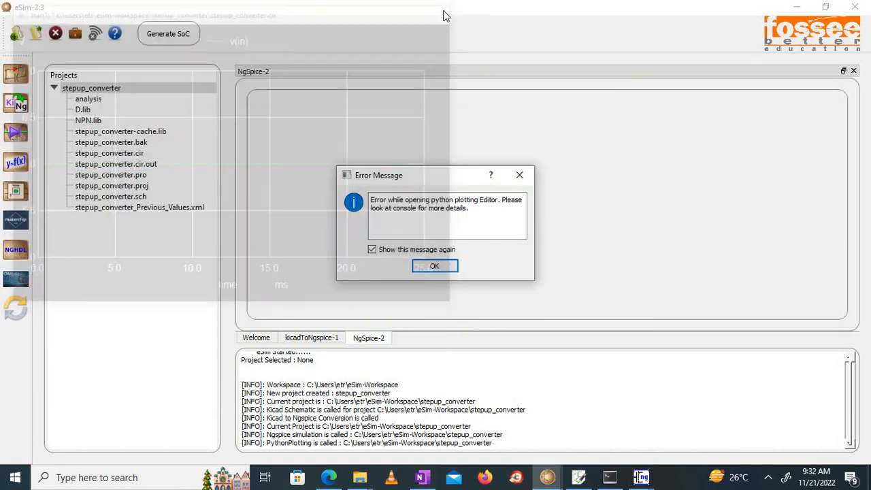
{"action": "left_click", "coordinate": [520, 176]}
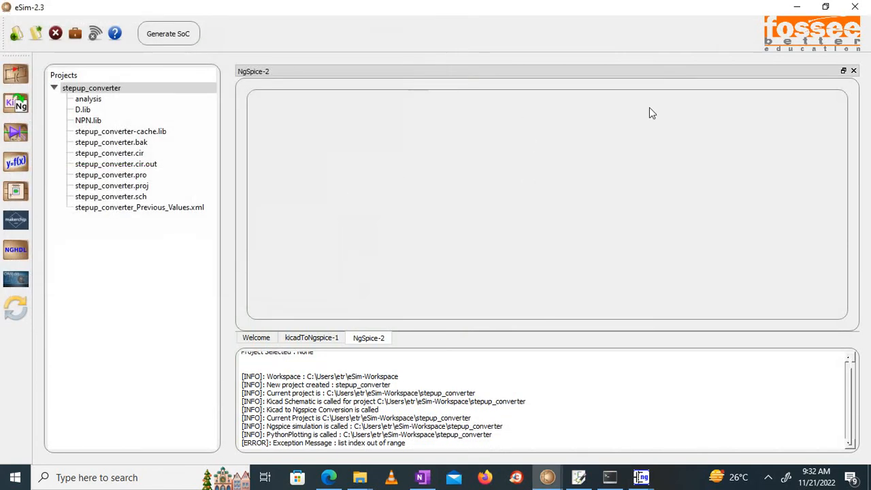
{"action": "left_click", "coordinate": [853, 71]}
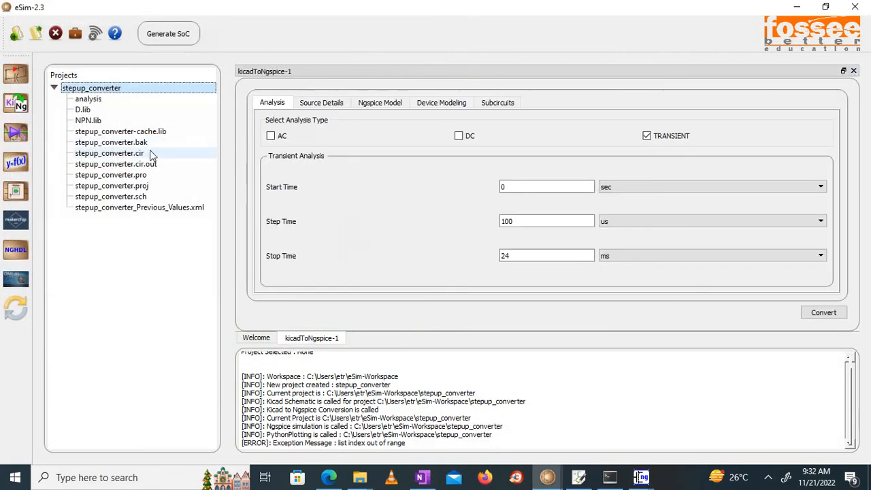
- In stepup_converter.cir.out, add lines after the print alli statement setting color0 to white, color1 to black and color2 to blue
{"action": "double_click", "coordinate": [144, 166]}
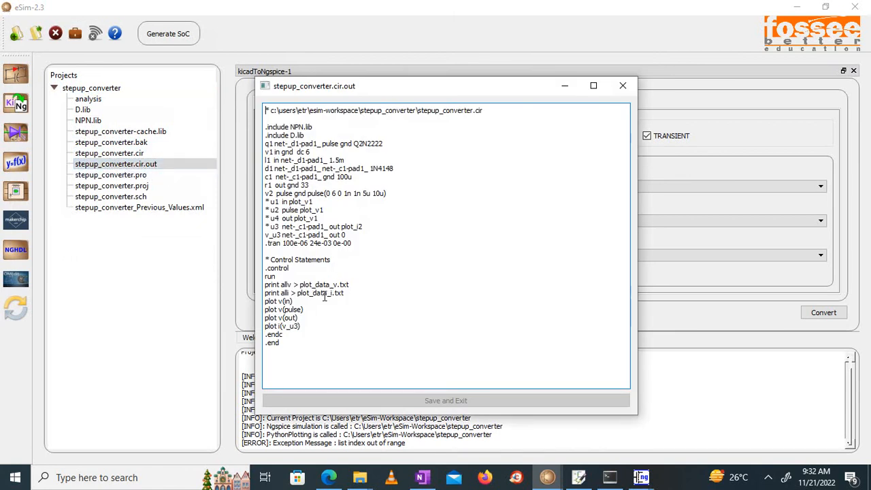
{"action": "left_click", "coordinate": [359, 293]}
{"action": "key", "text": "Return"}
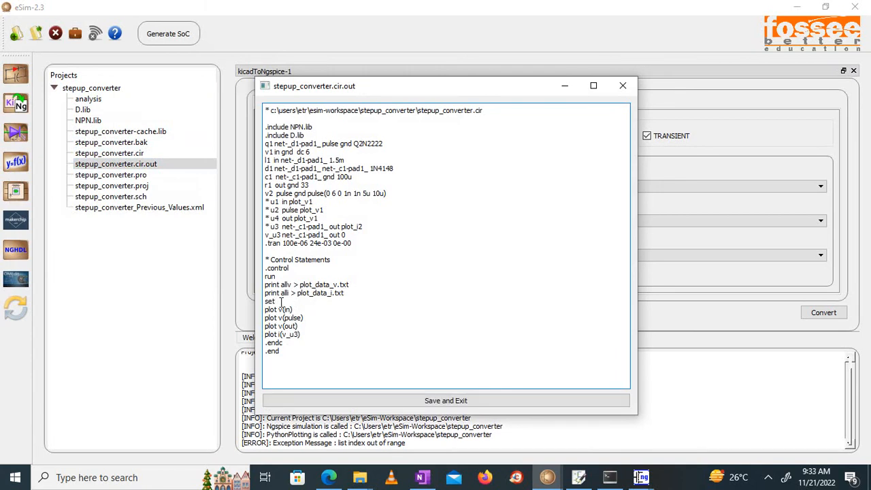
{"action": "type", "text": "set color0=whi"}
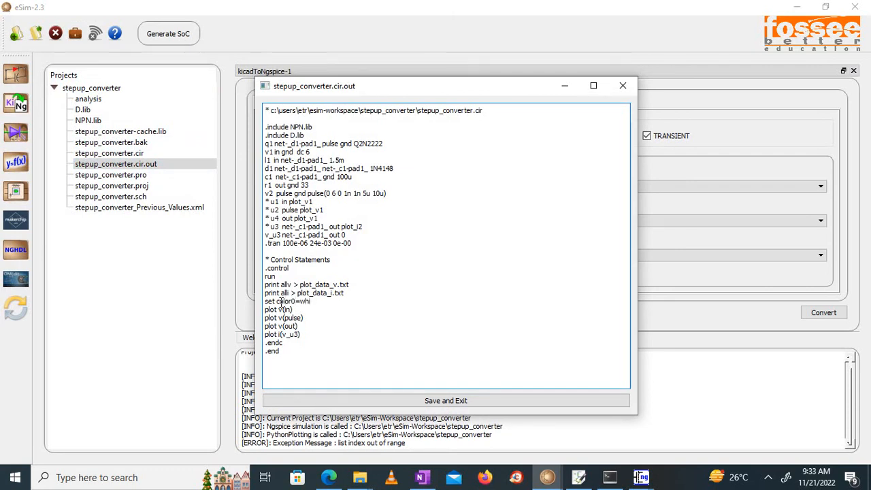
{"action": "type", "text": "te"}
{"action": "key", "text": "Return"}
{"action": "type", "text": "se"}
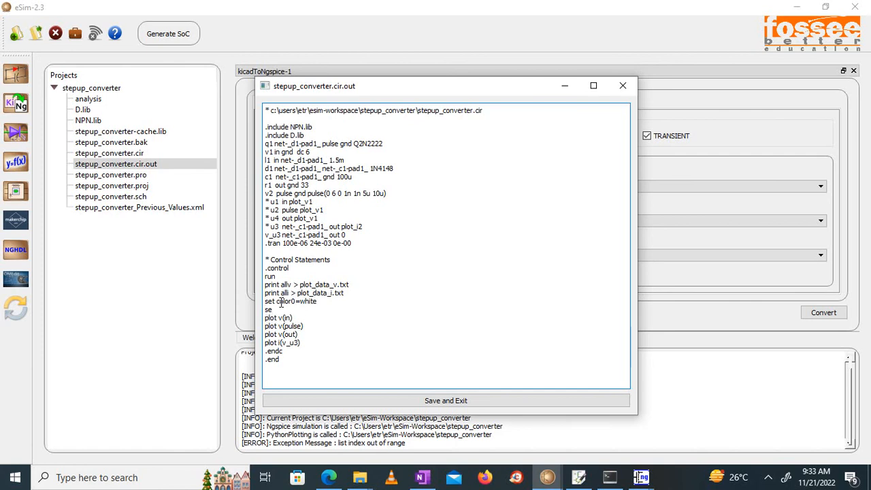
{"action": "type", "text": "t color1 = blackc"}
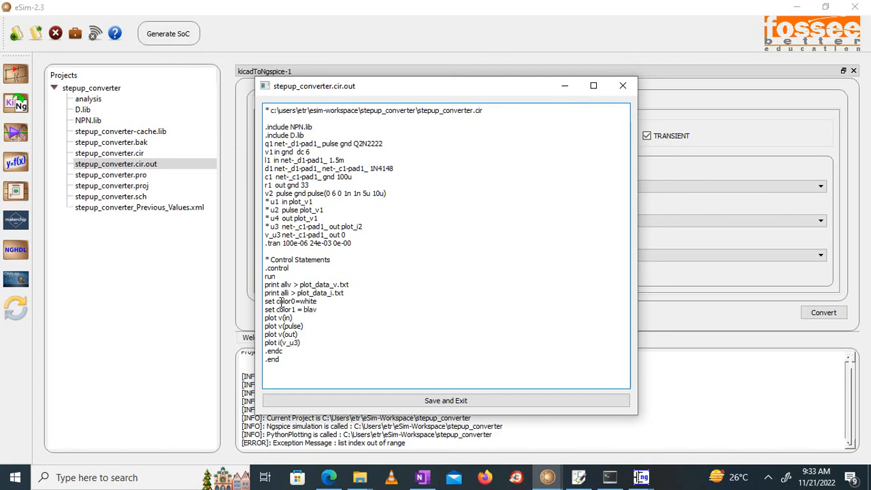
{"action": "key", "text": "Return"}
{"action": "type", "text": "set color1"}
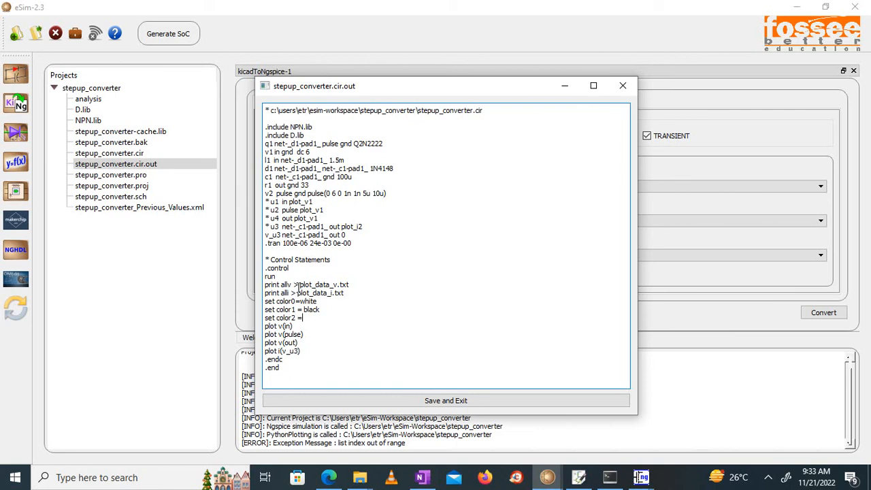
{"action": "type", "text": " = blue"}
{"action": "key", "text": "Return"}
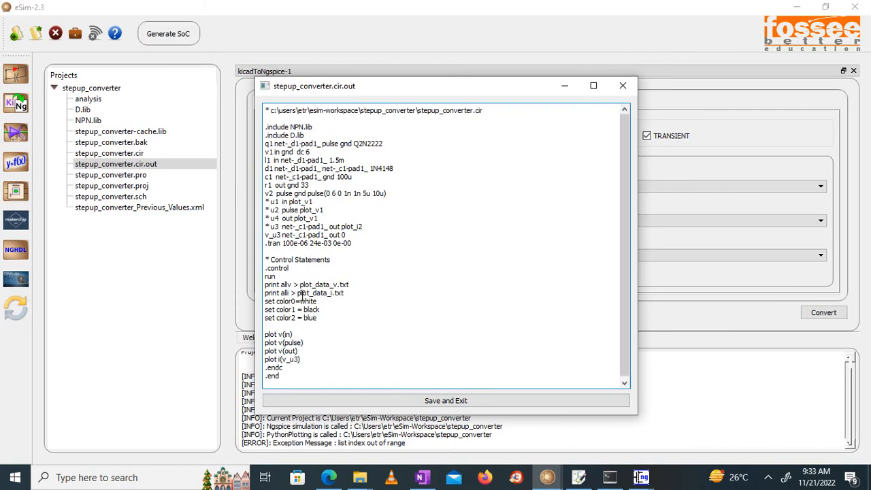
- Space out the color0 assignment, add "set xbrushwidth = 3" below the color2 line, and save and exit the netlist
{"action": "left_click", "coordinate": [297, 300]}
{"action": "left_click", "coordinate": [282, 328]}
{"action": "type", "text": "set xbrushwidth = 3"}
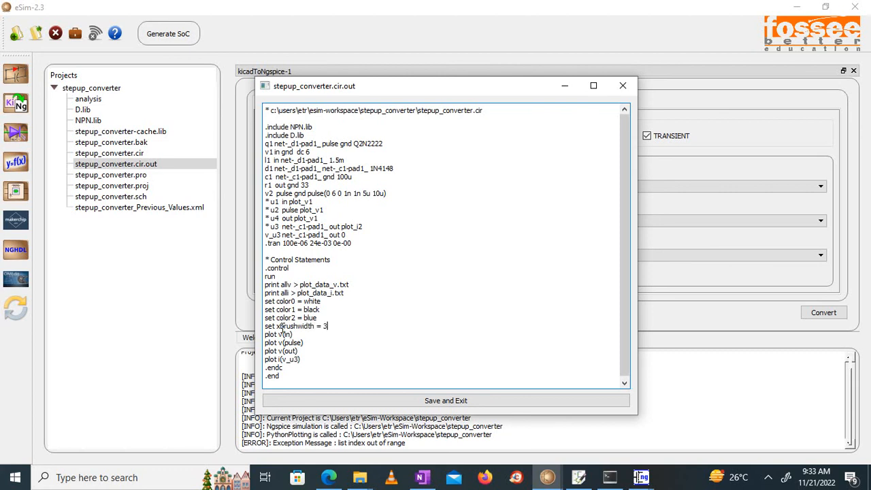
{"action": "left_click", "coordinate": [409, 400]}
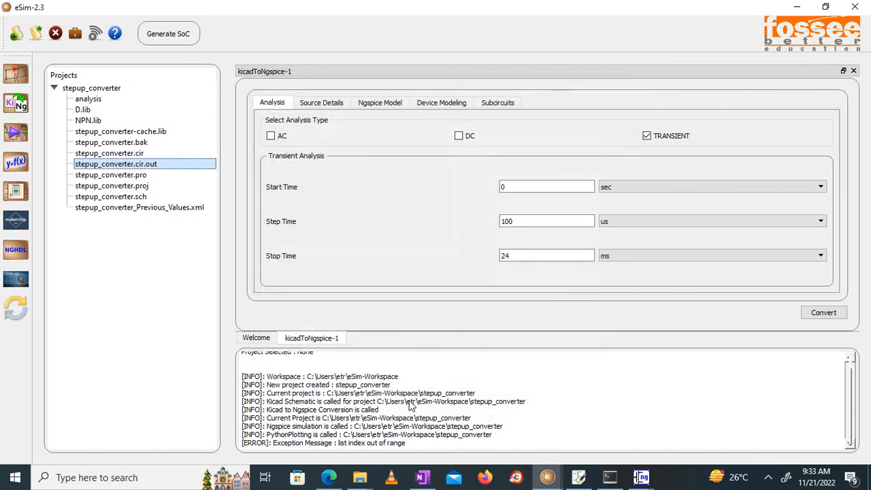
- Refresh the stepup_converter project, close the old ngspice session, and rerun the Ngspice simulation
{"action": "right_click", "coordinate": [112, 88]}
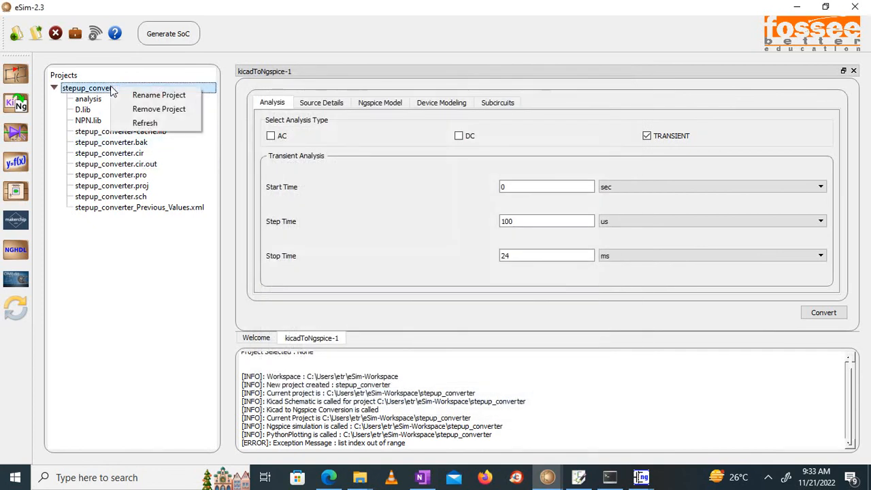
{"action": "left_click", "coordinate": [142, 123]}
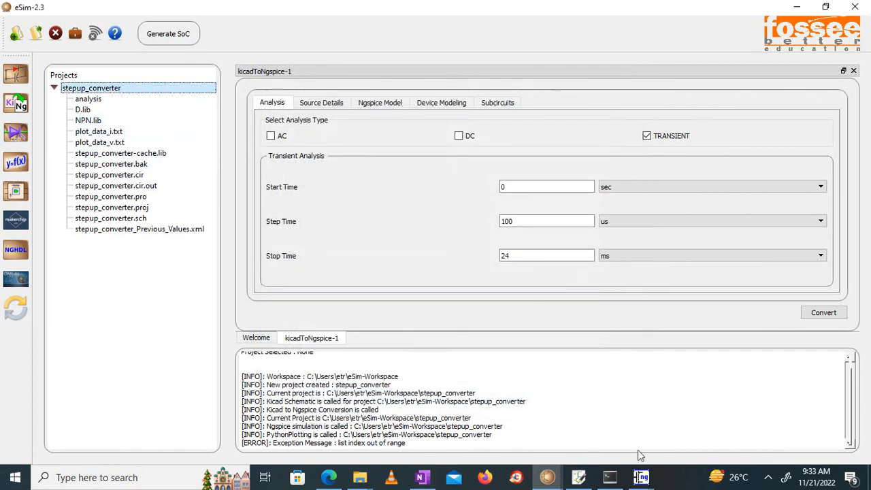
{"action": "mouse_move", "coordinate": [642, 478]}
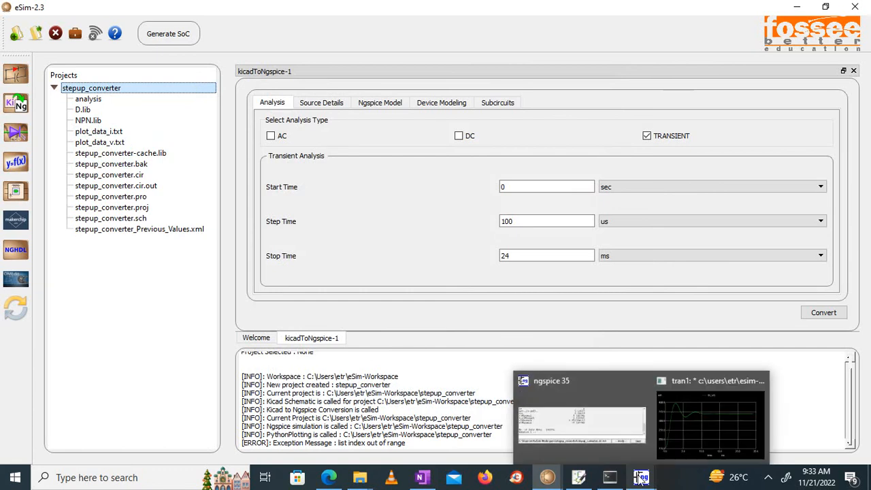
{"action": "left_click", "coordinate": [642, 383]}
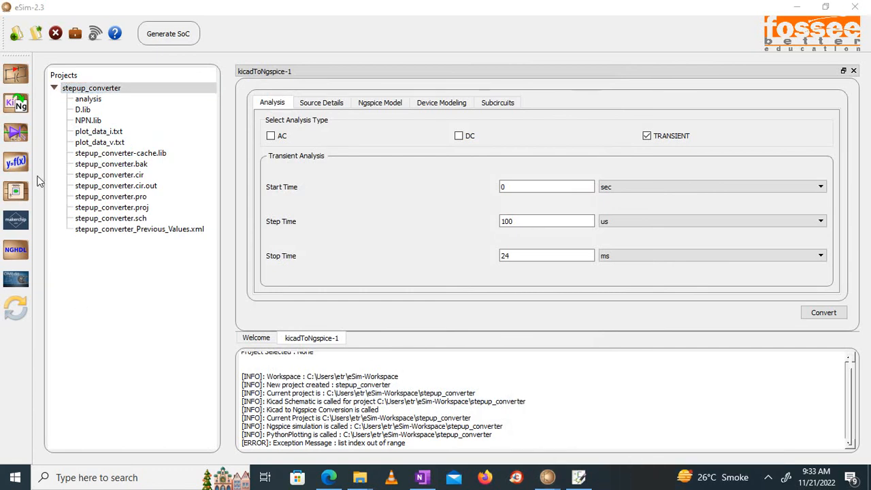
{"action": "left_click", "coordinate": [23, 134]}
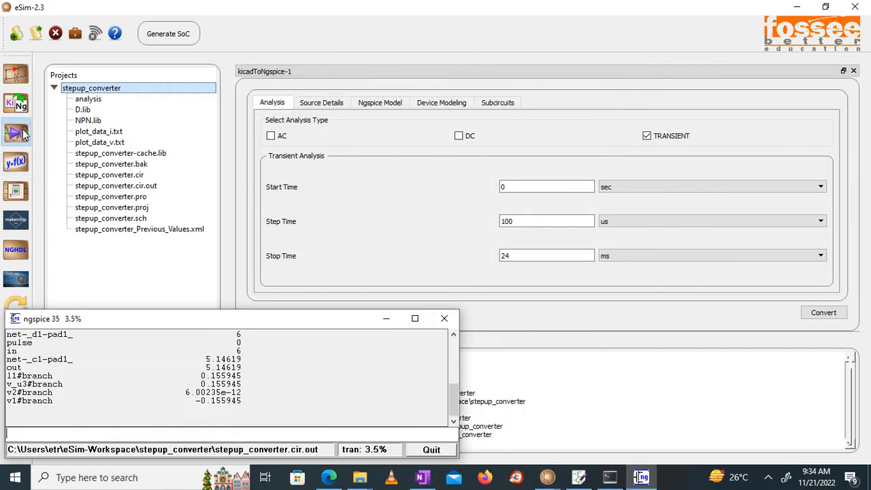
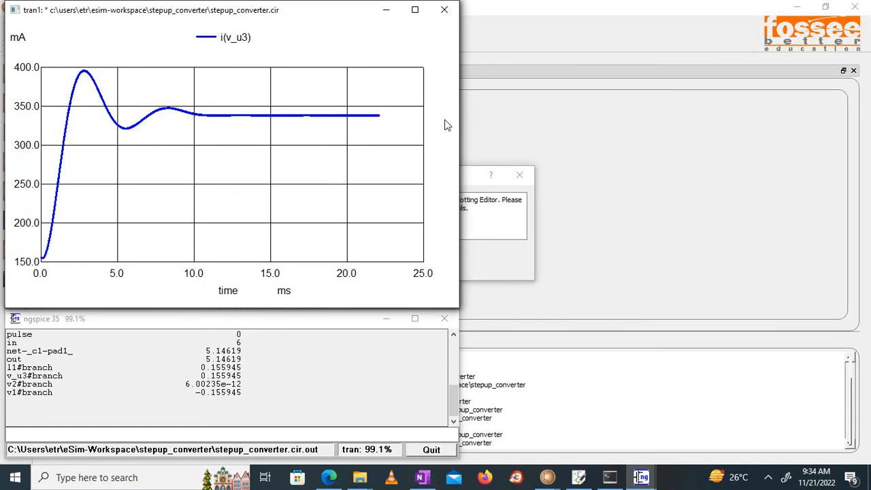
- Minimize the i(v_u3) plot, inspect the v(out) ripple full screen at about 20.95–21.35 ms, and minimize both v(out) plots
{"action": "left_click", "coordinate": [386, 10]}
{"action": "left_click", "coordinate": [415, 10]}
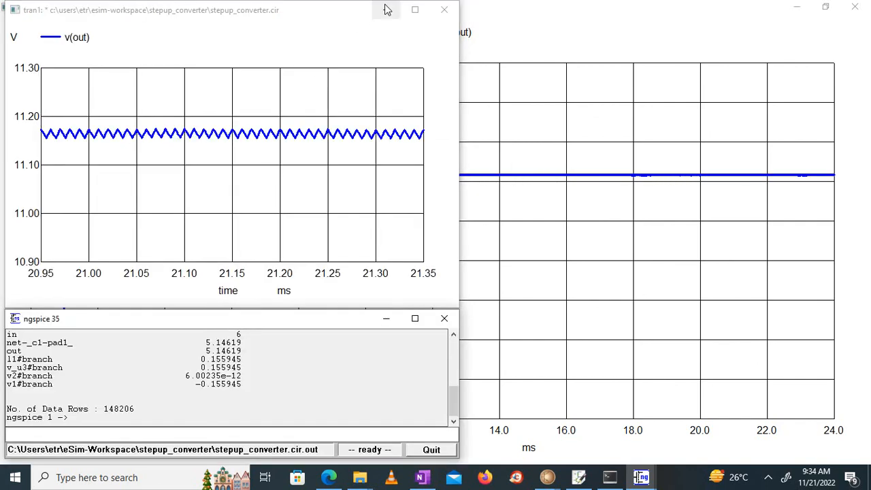
{"action": "left_click", "coordinate": [416, 11]}
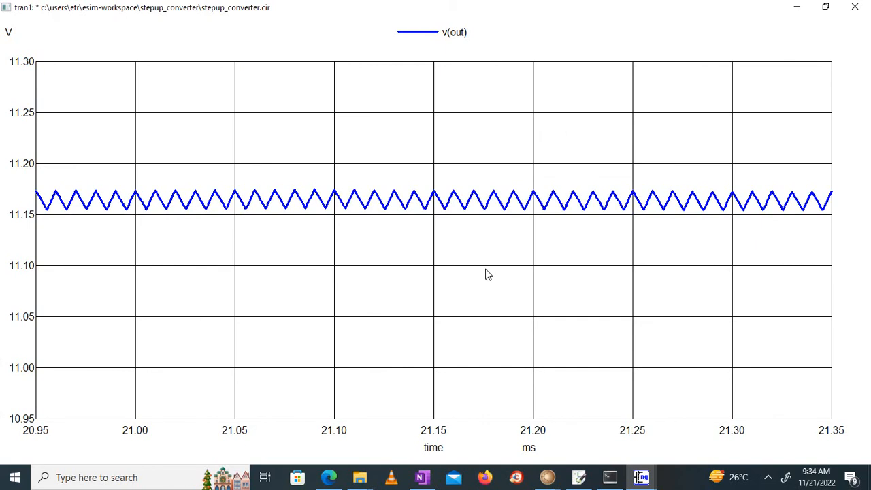
{"action": "left_click", "coordinate": [795, 7]}
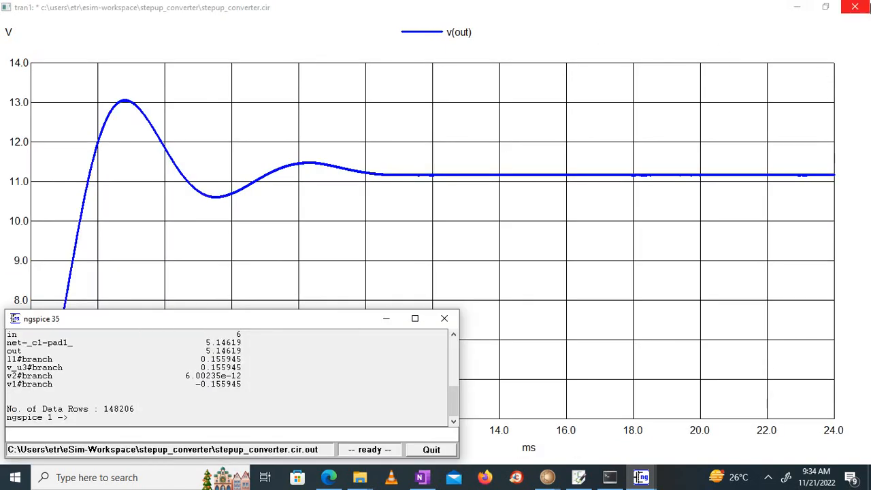
{"action": "left_click", "coordinate": [795, 7]}
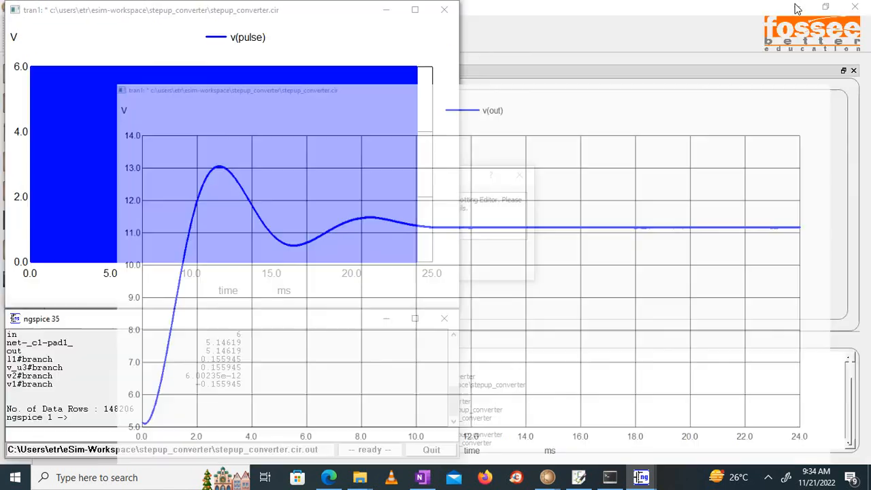
- Close the v(pulse) plot and the ngspice session, dismiss the error message, and close the NgSpice-3 view
{"action": "left_click", "coordinate": [443, 12]}
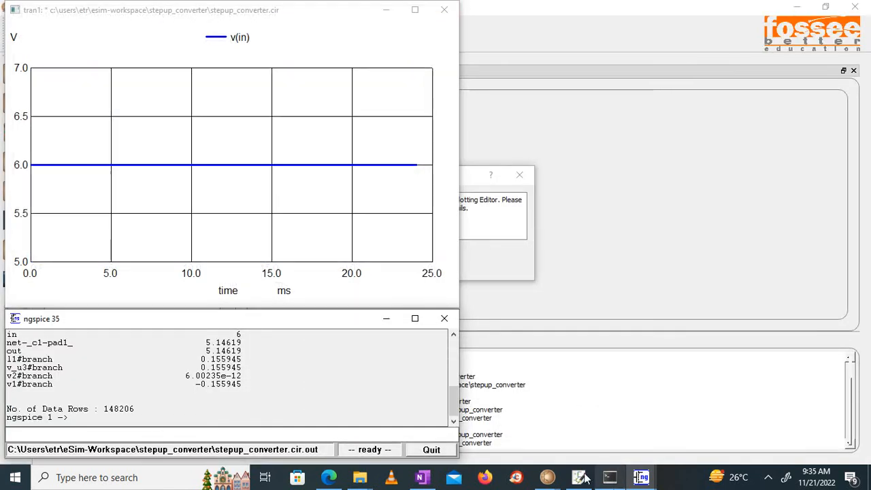
{"action": "mouse_move", "coordinate": [641, 477]}
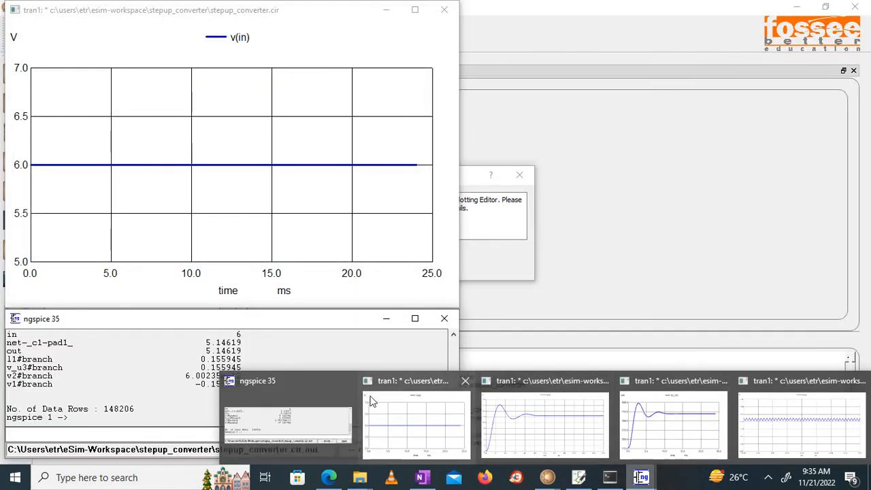
{"action": "left_click", "coordinate": [344, 327]}
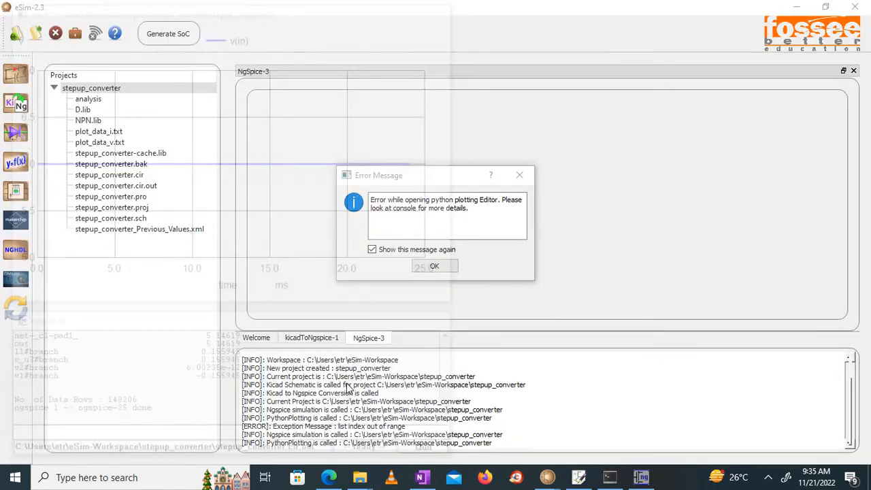
{"action": "left_click", "coordinate": [436, 267]}
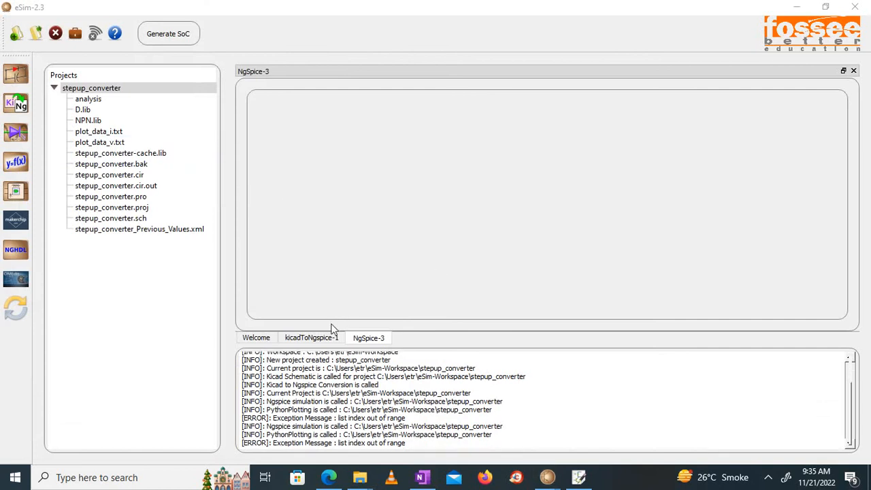
{"action": "left_click", "coordinate": [853, 71]}
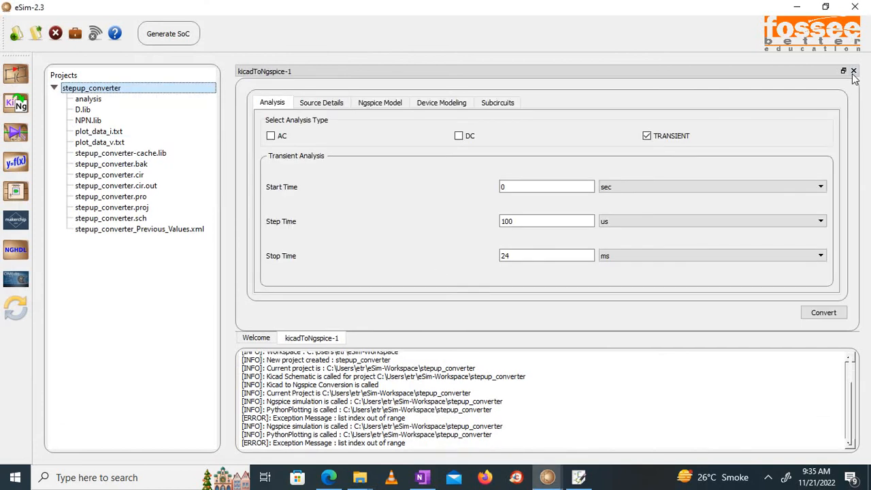
- Set the pulse width of pulse source v2 to 4u and consult the Vout/Vin transfer-ratio formula in the OneNote notes
{"action": "left_click", "coordinate": [311, 104]}
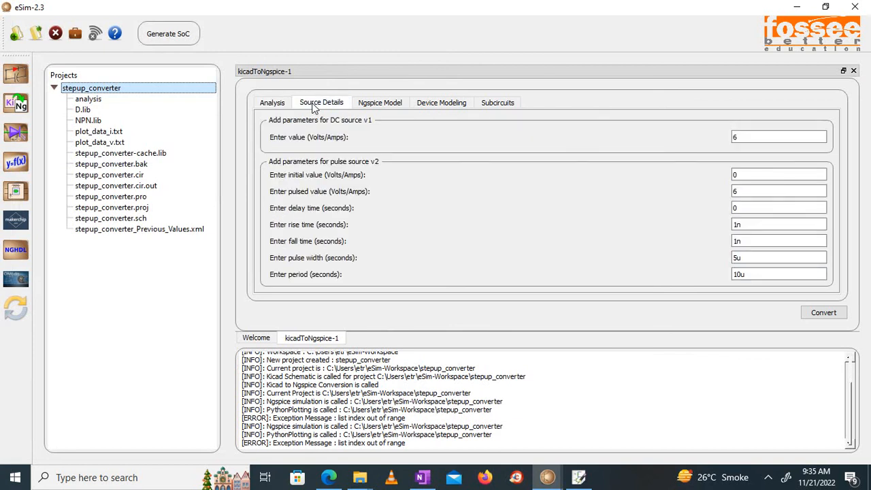
{"action": "left_click", "coordinate": [736, 258]}
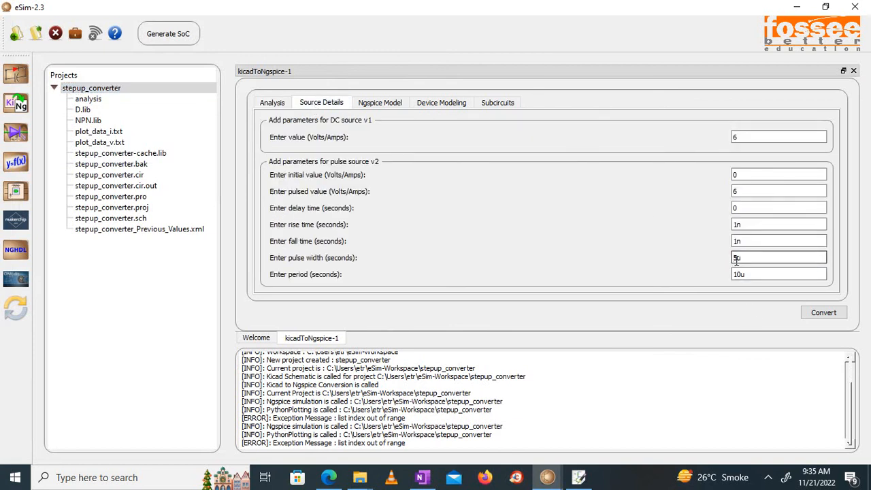
{"action": "key", "text": "BackSpace"}
{"action": "key", "text": "BackSpace"}
{"action": "type", "text": "4u"}
{"action": "left_click", "coordinate": [761, 274]}
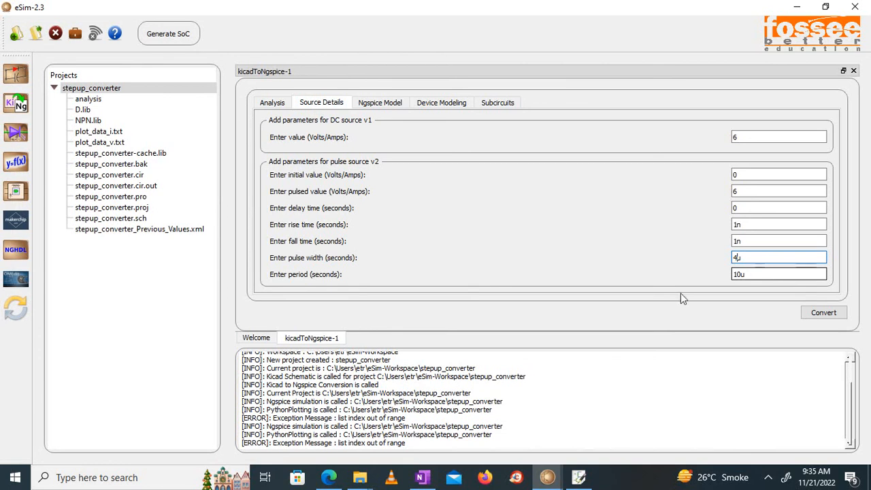
{"action": "left_click", "coordinate": [422, 477]}
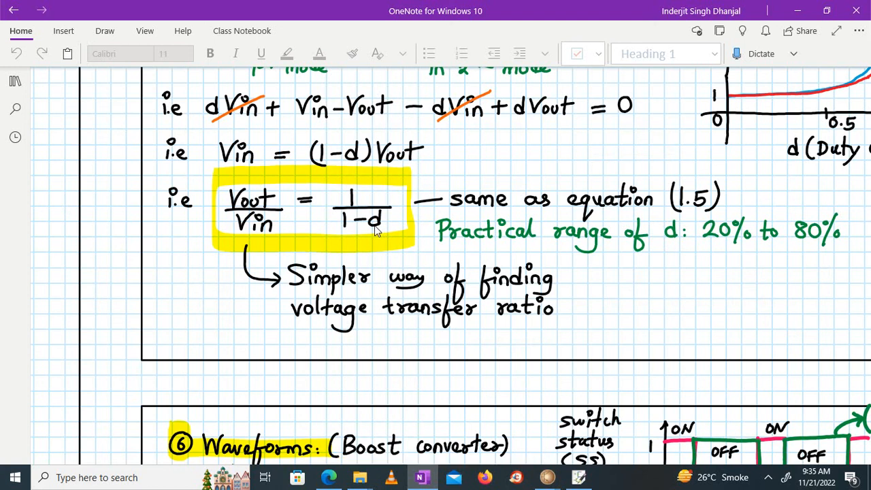
{"action": "left_click", "coordinate": [799, 11]}
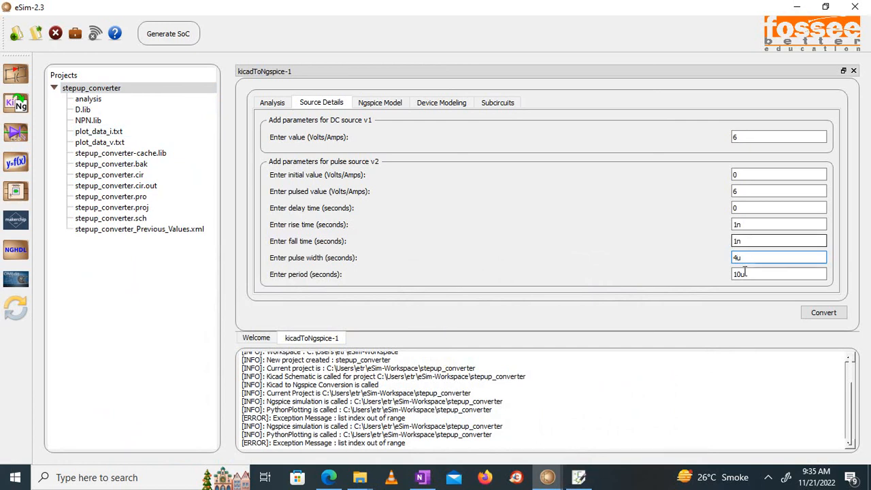
- Convert the schematic to Ngspice with the new source values, then refresh the stepup_converter project and rerun the Ngspice simulation
{"action": "left_click", "coordinate": [823, 312]}
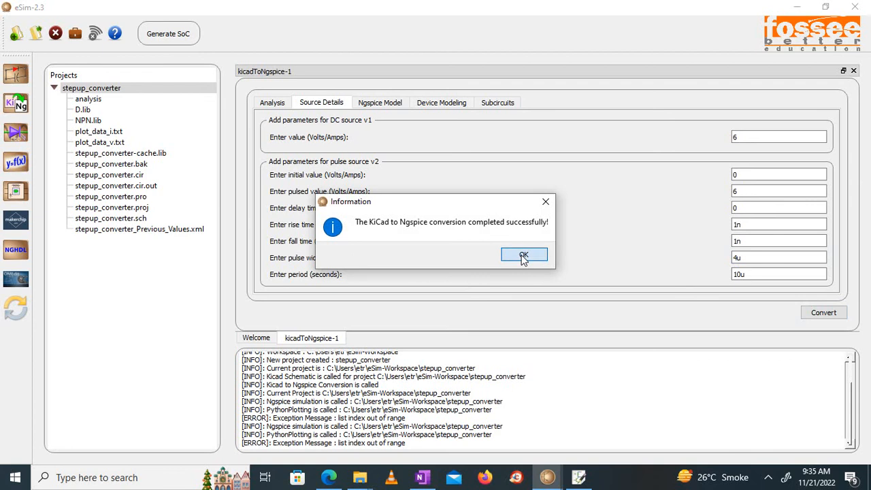
{"action": "left_click", "coordinate": [523, 256]}
{"action": "right_click", "coordinate": [112, 87]}
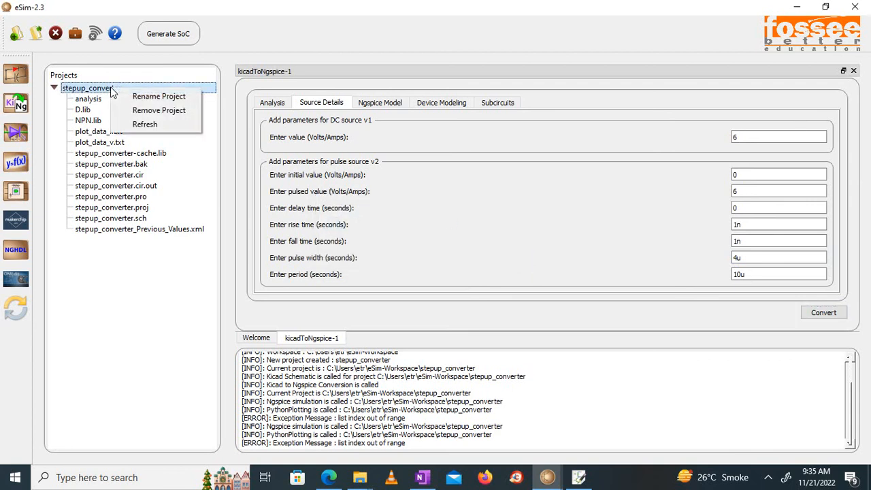
{"action": "left_click", "coordinate": [134, 124]}
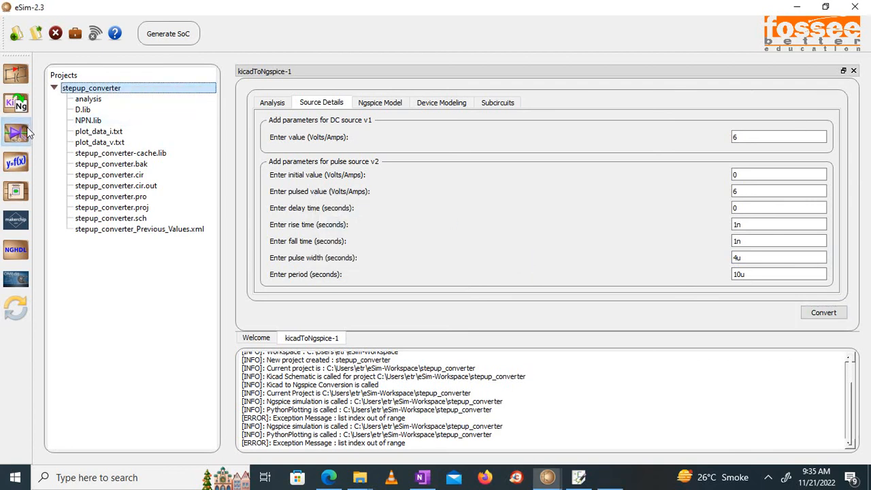
{"action": "left_click", "coordinate": [26, 132]}
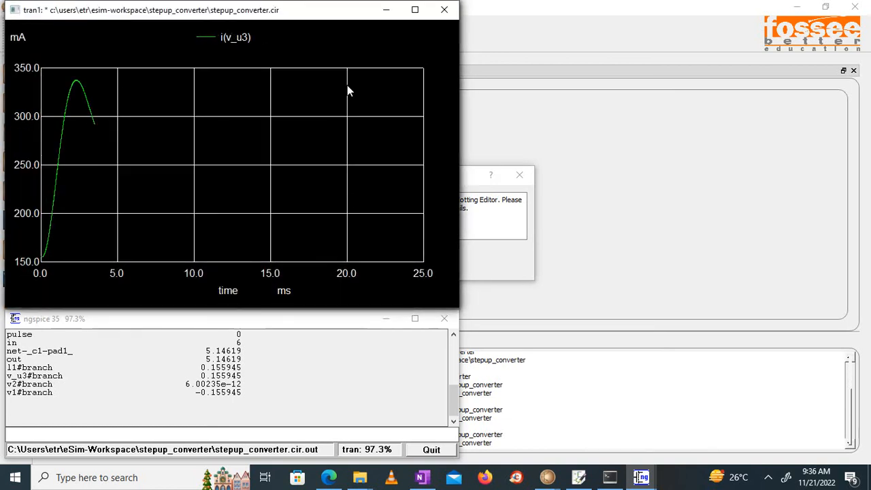
- Inspect the v(out) plot full screen, and minimize the v(out), v(pulse) and v(in) plots
{"action": "left_click", "coordinate": [415, 11]}
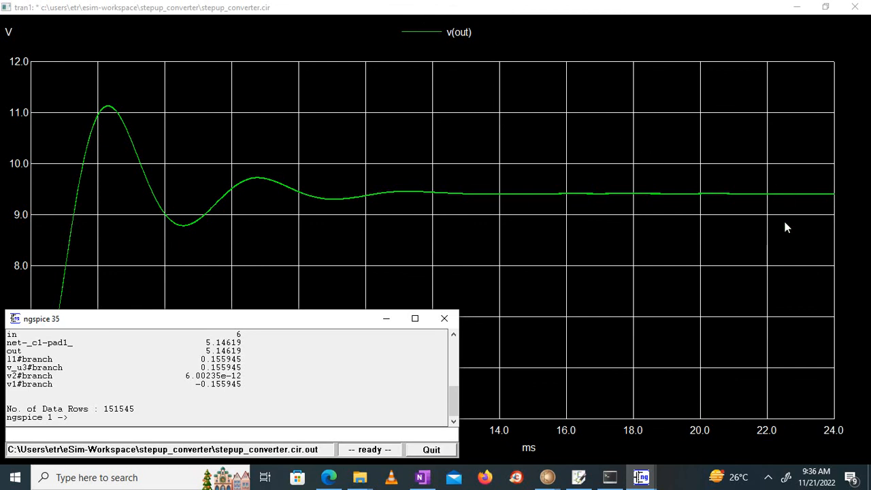
{"action": "left_click", "coordinate": [798, 8]}
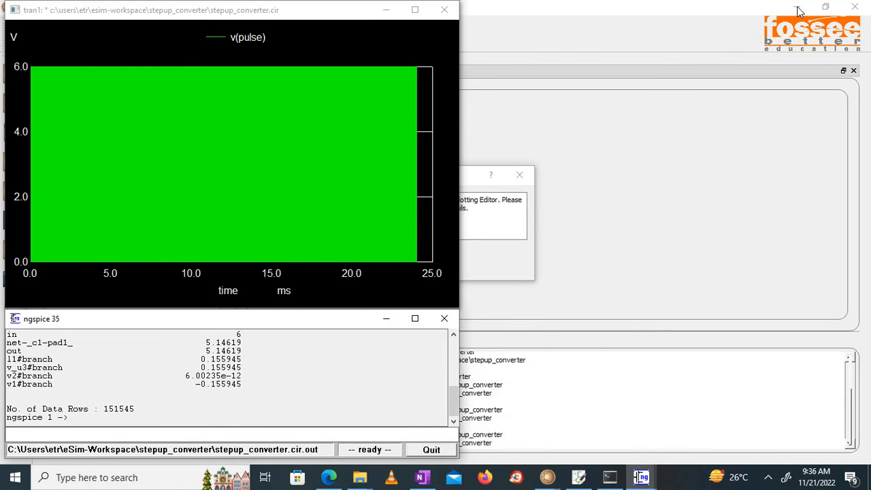
{"action": "left_click", "coordinate": [387, 10]}
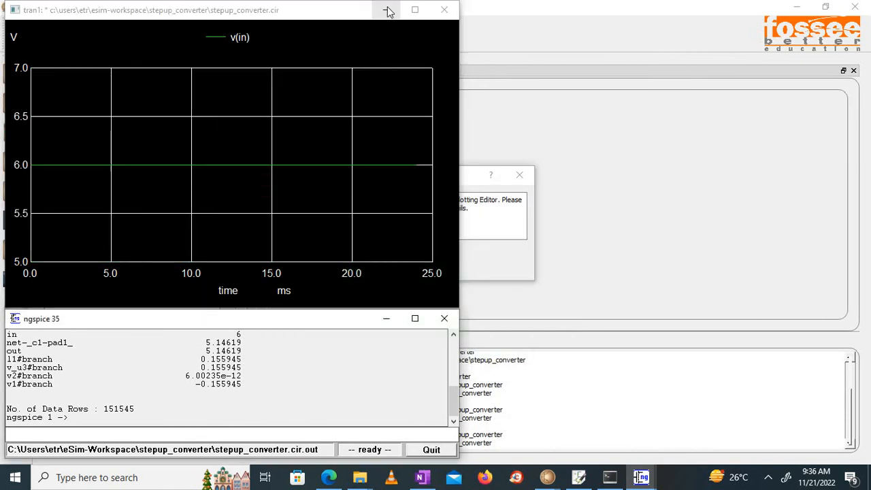
{"action": "left_click", "coordinate": [388, 10]}
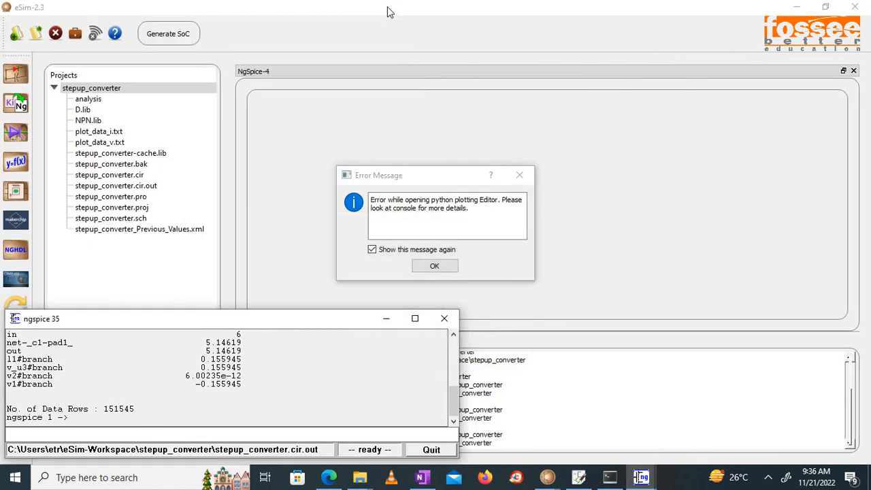
- Dismiss the python plotting error message and close the NgSpice-4 and kicadToNgspice-1 views
{"action": "left_click", "coordinate": [435, 267]}
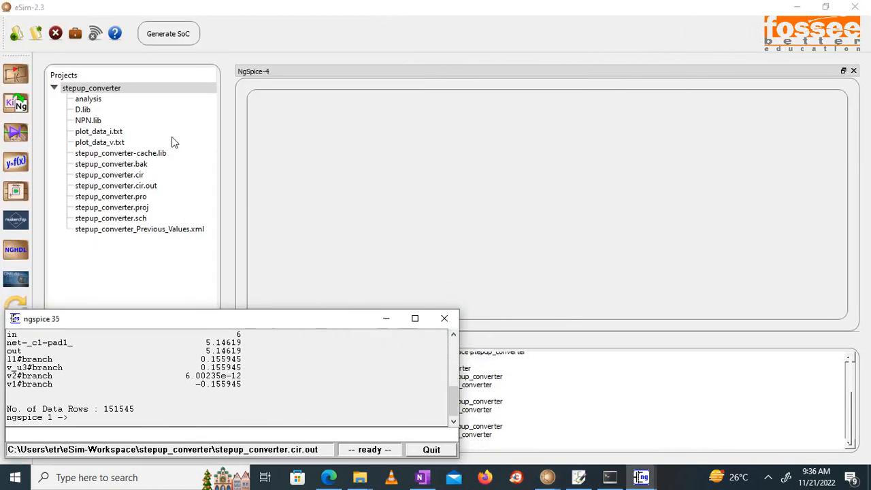
{"action": "left_click", "coordinate": [855, 72]}
{"action": "left_click", "coordinate": [855, 72]}
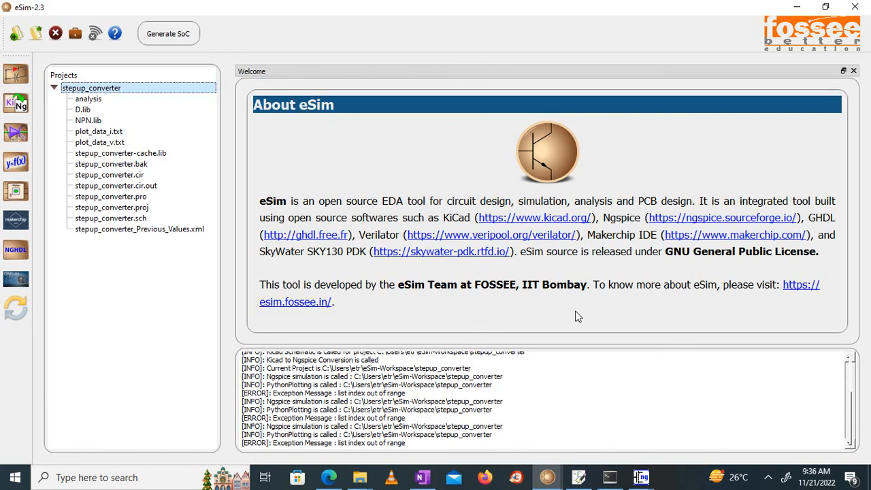
{"action": "left_click", "coordinate": [768, 481]}
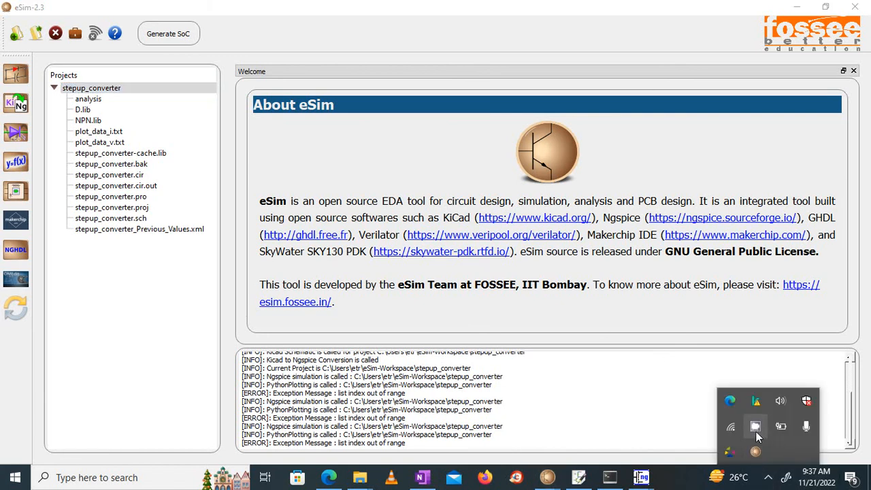